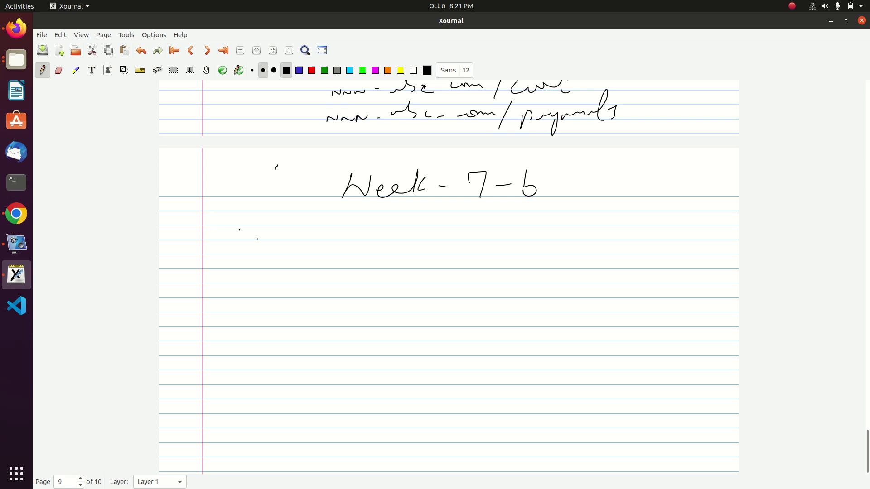
- Handwrite "Previous Class" below the Week-7-b heading with an arrow leading to "Load Balancer & types"
{"action": "mouse_move", "coordinate": [232, 230]}
{"action": "left_mouse_down"}
{"action": "mouse_move", "coordinate": [231, 253]}
{"action": "mouse_move", "coordinate": [241, 231]}
{"action": "mouse_move", "coordinate": [278, 244]}
{"action": "mouse_move", "coordinate": [303, 235]}
{"action": "mouse_move", "coordinate": [307, 248]}
{"action": "mouse_move", "coordinate": [355, 254]}
{"action": "left_mouse_up"}
{"action": "mouse_move", "coordinate": [401, 225]}
{"action": "left_mouse_down"}
{"action": "mouse_move", "coordinate": [424, 244]}
{"action": "mouse_move", "coordinate": [476, 234]}
{"action": "mouse_move", "coordinate": [475, 252]}
{"action": "mouse_move", "coordinate": [574, 237]}
{"action": "left_mouse_up"}
{"action": "mouse_move", "coordinate": [573, 226]}
{"action": "left_mouse_down"}
{"action": "mouse_move", "coordinate": [583, 233]}
{"action": "mouse_move", "coordinate": [578, 245]}
{"action": "left_mouse_up"}
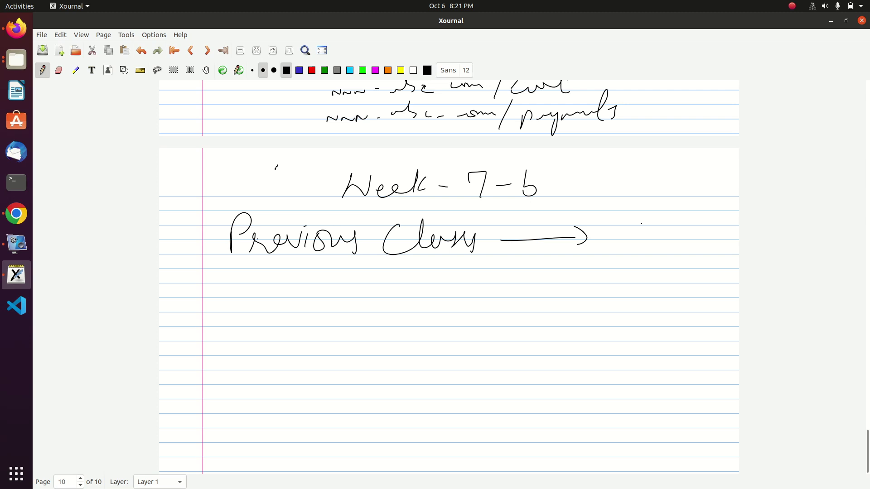
{"action": "mouse_move", "coordinate": [620, 222]}
{"action": "left_mouse_down"}
{"action": "mouse_move", "coordinate": [634, 247]}
{"action": "mouse_move", "coordinate": [690, 213]}
{"action": "mouse_move", "coordinate": [684, 247]}
{"action": "left_mouse_up"}
{"action": "mouse_move", "coordinate": [614, 268]}
{"action": "left_mouse_down"}
{"action": "mouse_move", "coordinate": [627, 279]}
{"action": "mouse_move", "coordinate": [715, 268]}
{"action": "left_mouse_up"}
{"action": "mouse_move", "coordinate": [656, 285]}
{"action": "left_mouse_down"}
{"action": "mouse_move", "coordinate": [668, 309]}
{"action": "mouse_move", "coordinate": [661, 324]}
{"action": "left_mouse_up"}
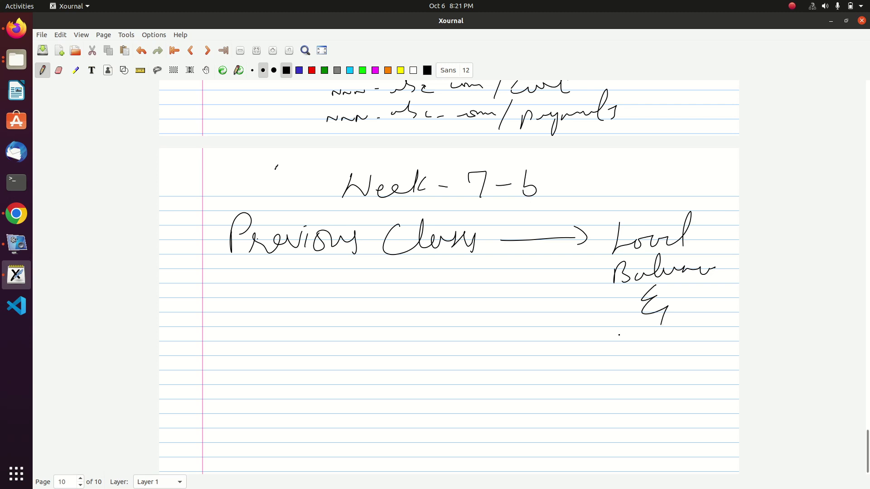
{"action": "mouse_move", "coordinate": [620, 326]}
{"action": "left_mouse_down"}
{"action": "mouse_move", "coordinate": [643, 339]}
{"action": "mouse_move", "coordinate": [686, 338]}
{"action": "mouse_move", "coordinate": [707, 327]}
{"action": "left_mouse_up"}
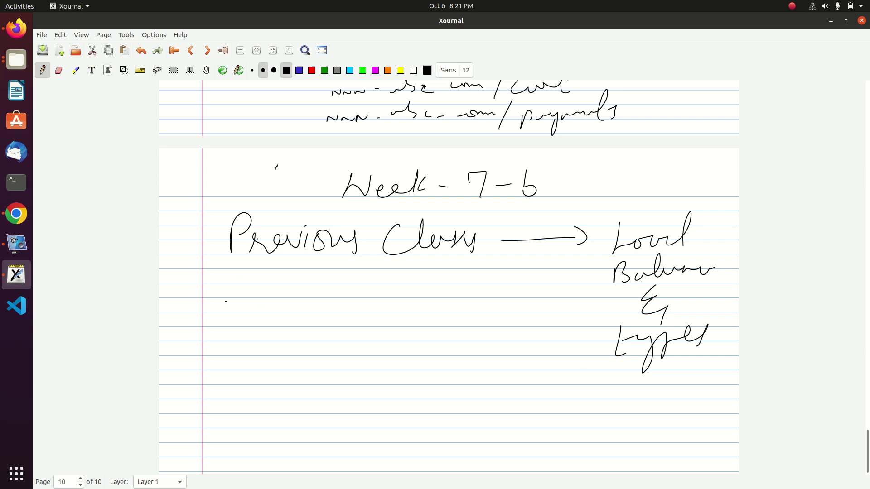
- Handwrite "Today Class" below the previous-class line, with a bent arrow leading to "ALB, NLB"
{"action": "mouse_move", "coordinate": [231, 286]}
{"action": "left_mouse_down"}
{"action": "mouse_move", "coordinate": [229, 316]}
{"action": "mouse_move", "coordinate": [245, 275]}
{"action": "mouse_move", "coordinate": [249, 308]}
{"action": "mouse_move", "coordinate": [301, 299]}
{"action": "mouse_move", "coordinate": [303, 349]}
{"action": "left_mouse_up"}
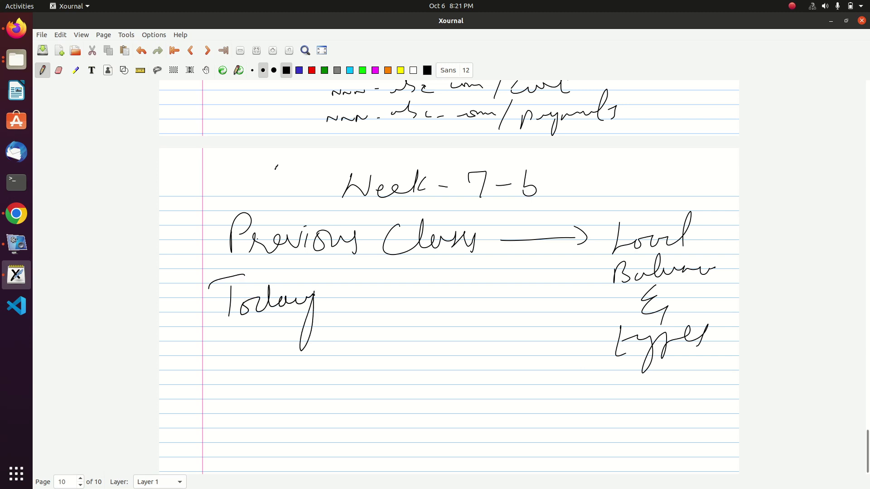
{"action": "mouse_move", "coordinate": [371, 284]}
{"action": "left_mouse_down"}
{"action": "mouse_move", "coordinate": [403, 304]}
{"action": "mouse_move", "coordinate": [444, 309]}
{"action": "left_mouse_up"}
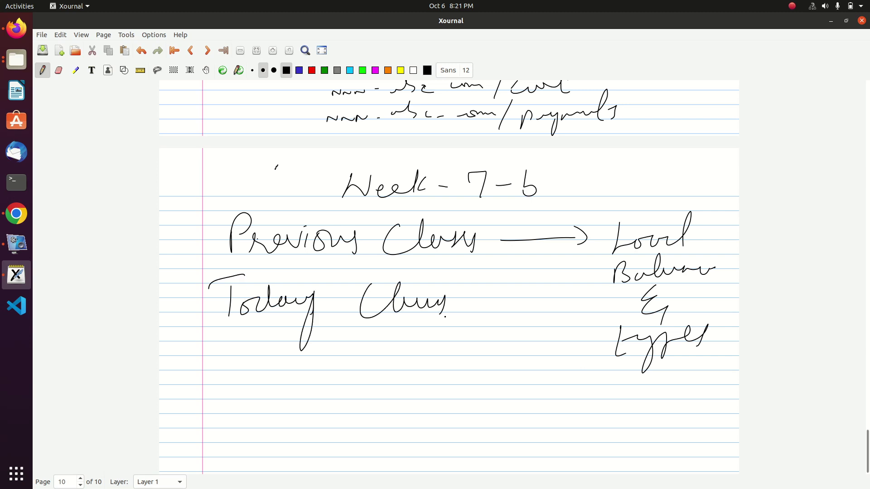
{"action": "mouse_move", "coordinate": [333, 340]}
{"action": "left_mouse_down"}
{"action": "mouse_move", "coordinate": [361, 398]}
{"action": "mouse_move", "coordinate": [380, 394]}
{"action": "mouse_move", "coordinate": [374, 402]}
{"action": "left_mouse_up"}
{"action": "left_click_drag", "start_coordinate": [375, 403], "coordinate": [367, 410]}
{"action": "mouse_move", "coordinate": [431, 403]}
{"action": "left_mouse_down"}
{"action": "mouse_move", "coordinate": [436, 385]}
{"action": "mouse_move", "coordinate": [445, 404]}
{"action": "left_mouse_up"}
{"action": "left_click_drag", "start_coordinate": [435, 400], "coordinate": [476, 408]}
{"action": "mouse_move", "coordinate": [475, 381]}
{"action": "left_mouse_down"}
{"action": "mouse_move", "coordinate": [487, 396]}
{"action": "mouse_move", "coordinate": [478, 408]}
{"action": "mouse_move", "coordinate": [515, 409]}
{"action": "mouse_move", "coordinate": [568, 405]}
{"action": "mouse_move", "coordinate": [565, 381]}
{"action": "left_mouse_up"}
{"action": "left_click_drag", "start_coordinate": [584, 383], "coordinate": [601, 406]}
{"action": "left_click_drag", "start_coordinate": [608, 382], "coordinate": [606, 405]}
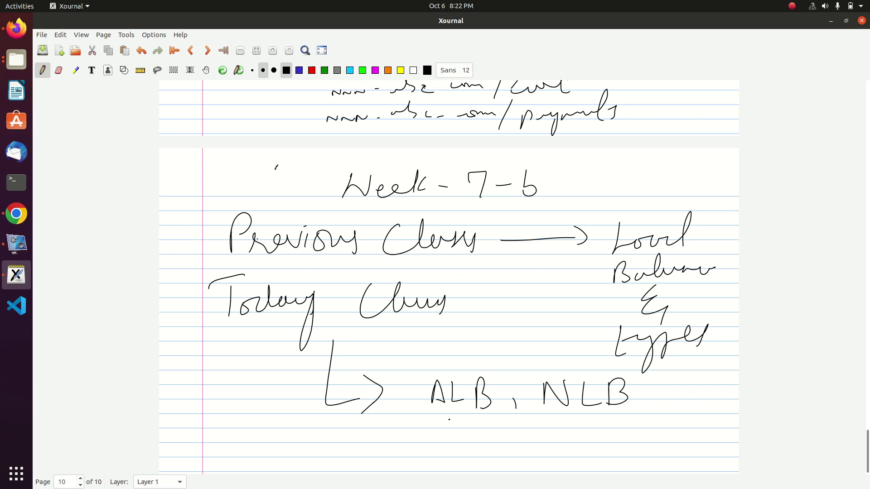
- Handwrite "Path-Based Routing" beneath "ALB, NLB"
{"action": "left_click_drag", "start_coordinate": [456, 416], "coordinate": [422, 437]}
{"action": "mouse_move", "coordinate": [395, 469]}
{"action": "left_mouse_down"}
{"action": "mouse_move", "coordinate": [392, 446]}
{"action": "mouse_move", "coordinate": [395, 453]}
{"action": "mouse_move", "coordinate": [428, 440]}
{"action": "mouse_move", "coordinate": [428, 457]}
{"action": "left_mouse_up"}
{"action": "left_click_drag", "start_coordinate": [430, 434], "coordinate": [452, 465]}
{"action": "mouse_move", "coordinate": [459, 451]}
{"action": "left_mouse_down"}
{"action": "mouse_move", "coordinate": [526, 458]}
{"action": "mouse_move", "coordinate": [551, 434]}
{"action": "mouse_move", "coordinate": [549, 451]}
{"action": "mouse_move", "coordinate": [587, 455]}
{"action": "left_mouse_up"}
{"action": "mouse_move", "coordinate": [581, 426]}
{"action": "left_mouse_down"}
{"action": "mouse_move", "coordinate": [601, 453]}
{"action": "mouse_move", "coordinate": [635, 449]}
{"action": "mouse_move", "coordinate": [662, 428]}
{"action": "mouse_move", "coordinate": [674, 442]}
{"action": "mouse_move", "coordinate": [693, 440]}
{"action": "mouse_move", "coordinate": [713, 471]}
{"action": "mouse_move", "coordinate": [700, 449]}
{"action": "left_mouse_up"}
{"action": "left_click", "coordinate": [664, 446]}
{"action": "left_click", "coordinate": [673, 431]}
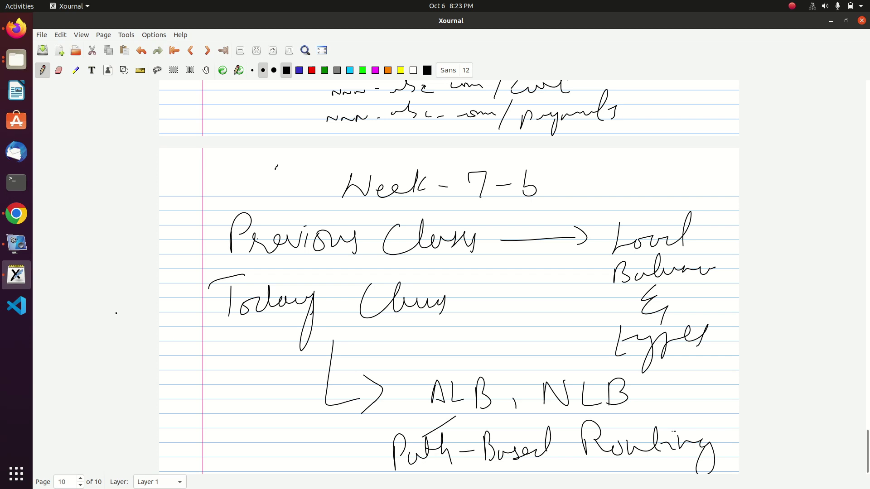
- Switch to Chrome and check the availability zones of the web server instances, briefly viewing Web-Server-3 and Web-Server-1
{"action": "left_click", "coordinate": [12, 217]}
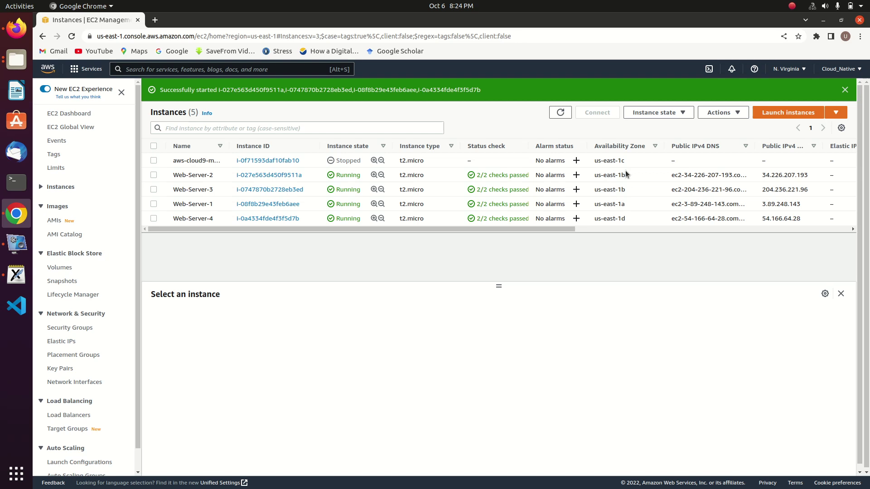
{"action": "left_click", "coordinate": [589, 176]}
{"action": "left_click_drag", "start_coordinate": [589, 176], "coordinate": [629, 190]}
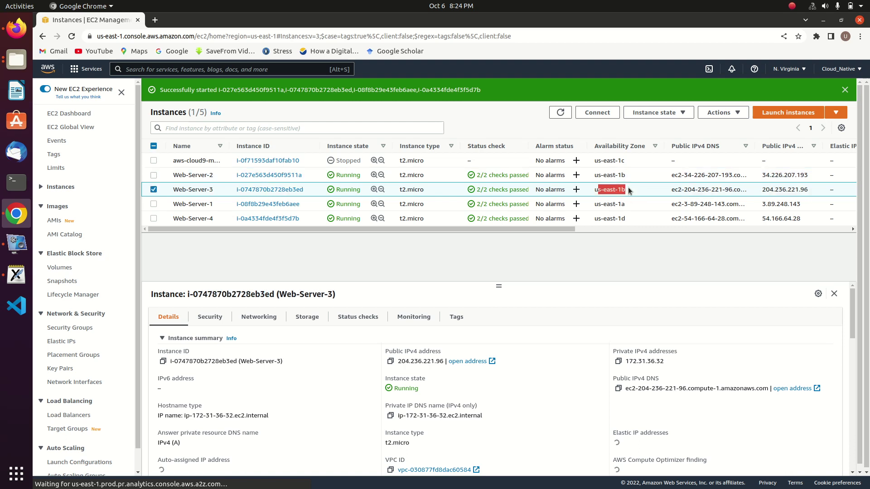
{"action": "left_click", "coordinate": [154, 204]}
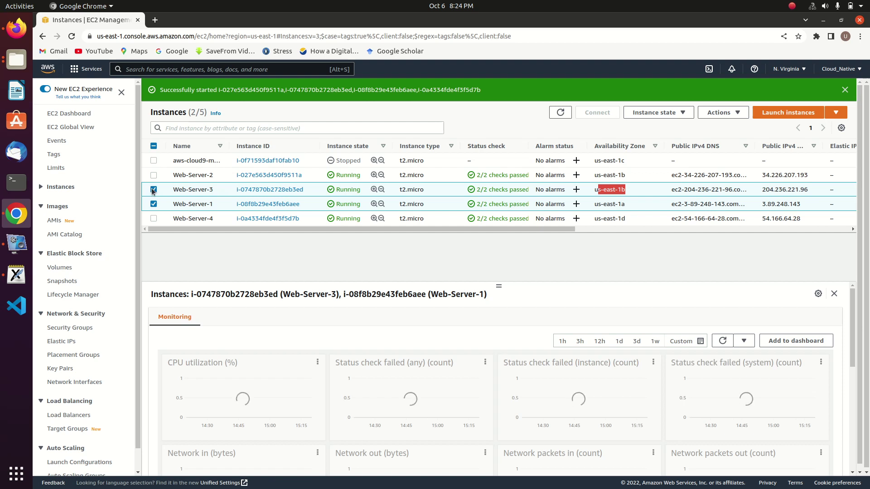
{"action": "left_click", "coordinate": [153, 190]}
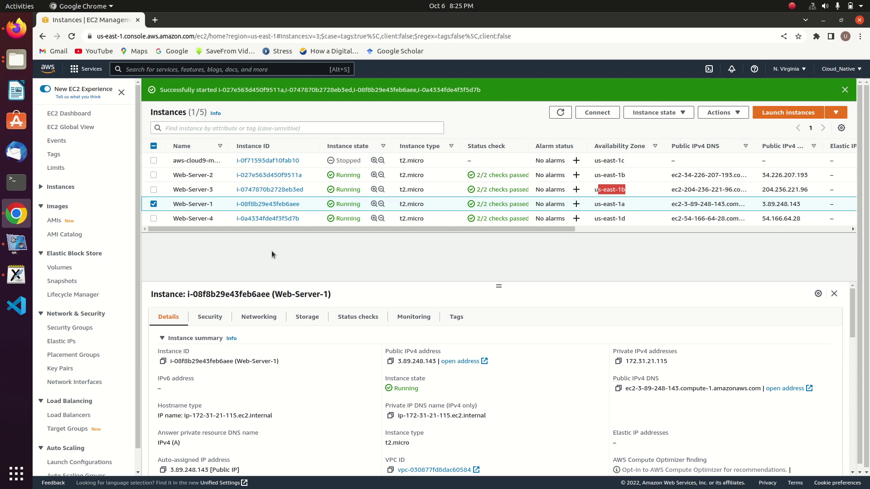
{"action": "left_click", "coordinate": [153, 205]}
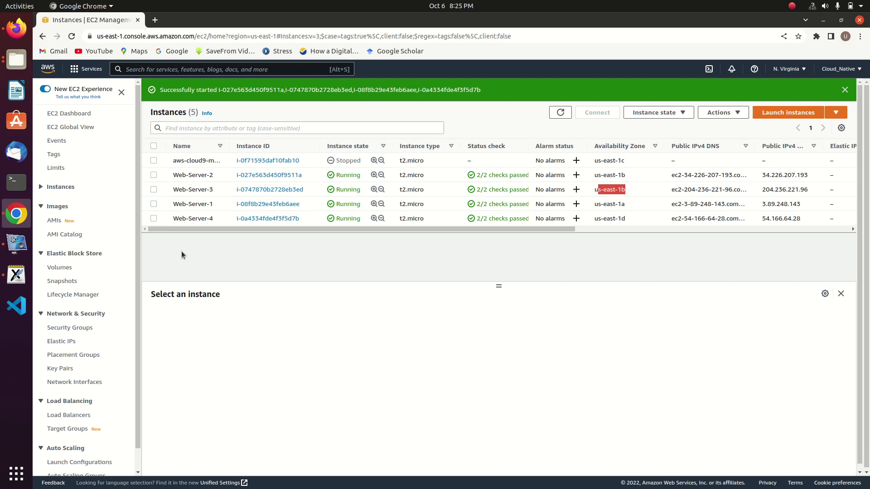
{"action": "left_click", "coordinate": [206, 256]}
- Open the EC2 load balancers page in a separate tab and start creating an Application Load Balancer
{"action": "right_click", "coordinate": [78, 420]}
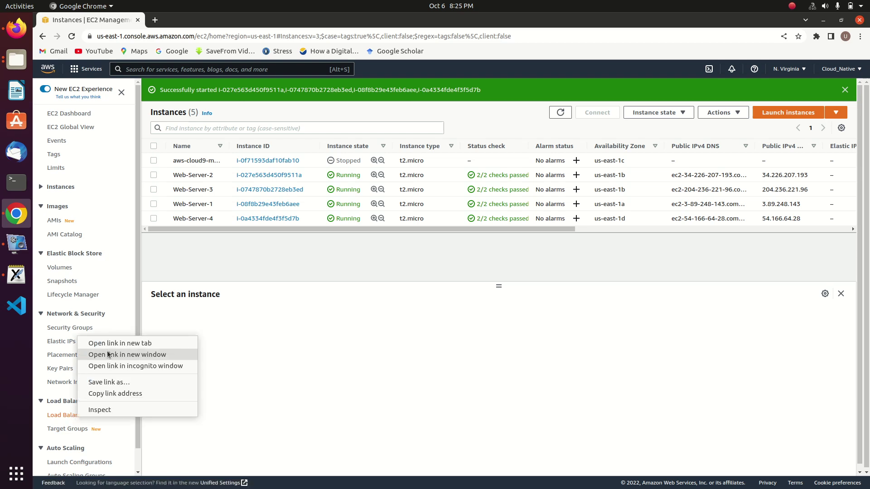
{"action": "left_click", "coordinate": [124, 344]}
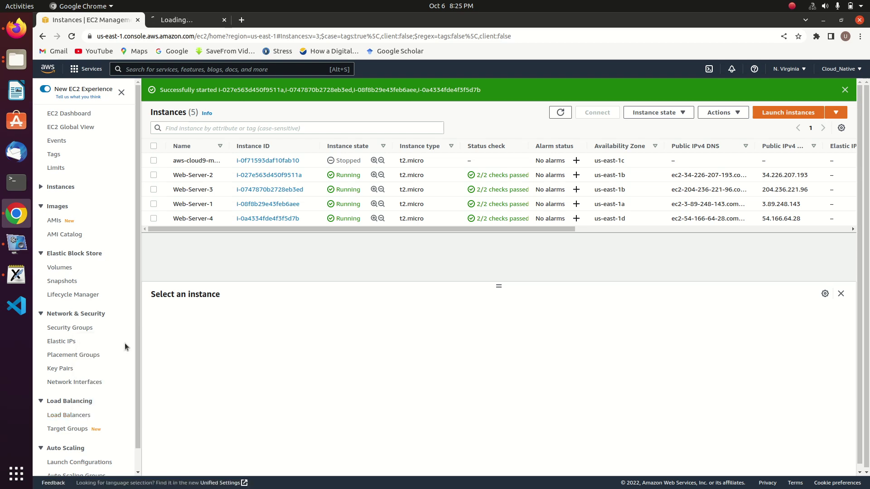
{"action": "left_click", "coordinate": [197, 21]}
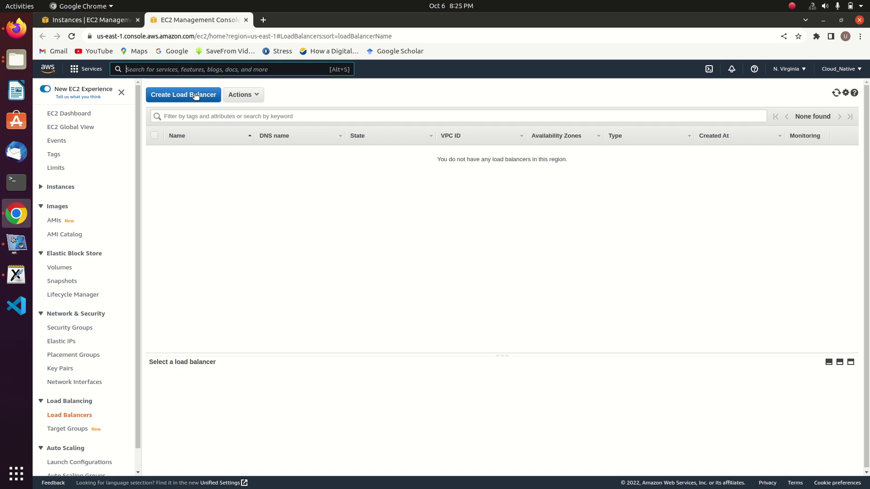
{"action": "left_click", "coordinate": [195, 95]}
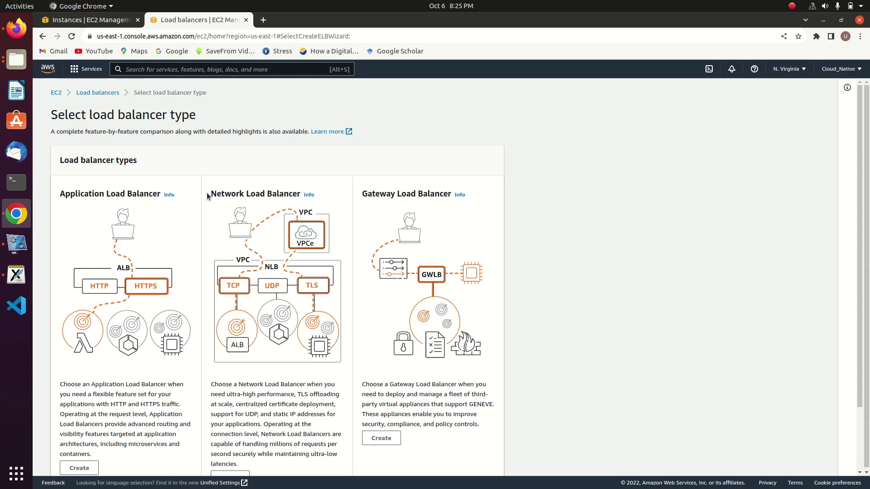
{"action": "left_click_drag", "start_coordinate": [859, 189], "coordinate": [856, 250]}
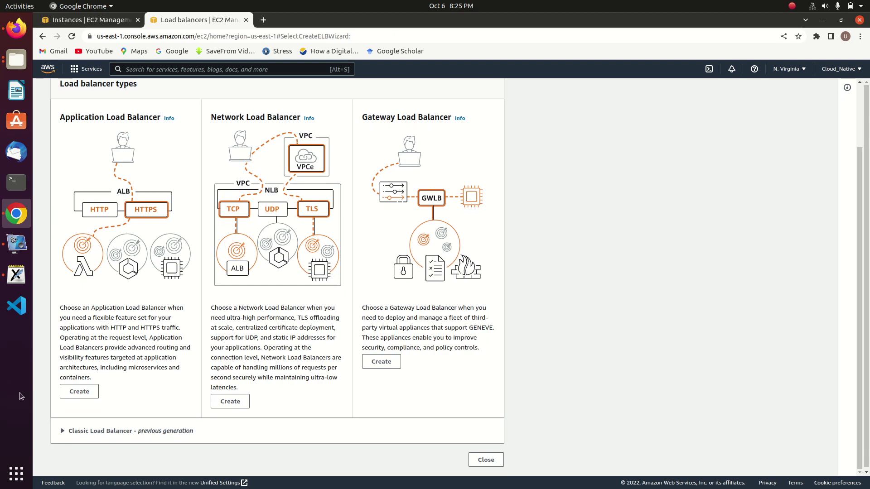
{"action": "left_click", "coordinate": [77, 394]}
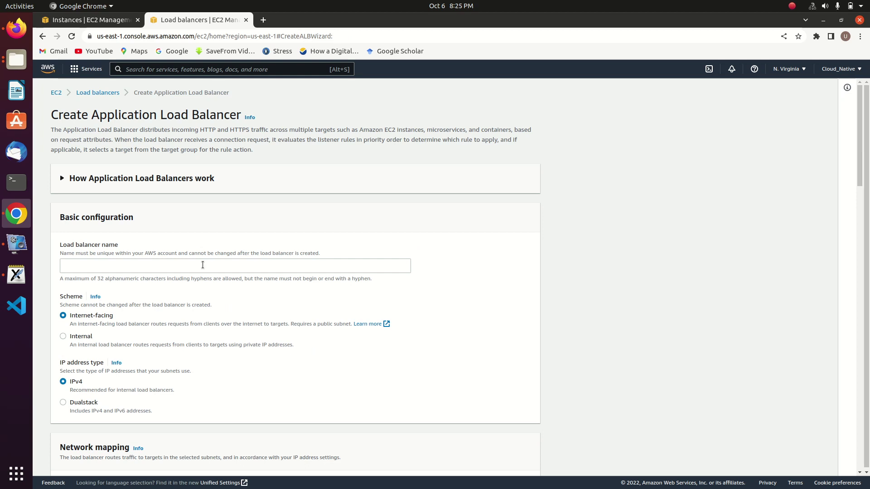
- Name the load balancer my-load-balancer
{"action": "left_click", "coordinate": [182, 264]}
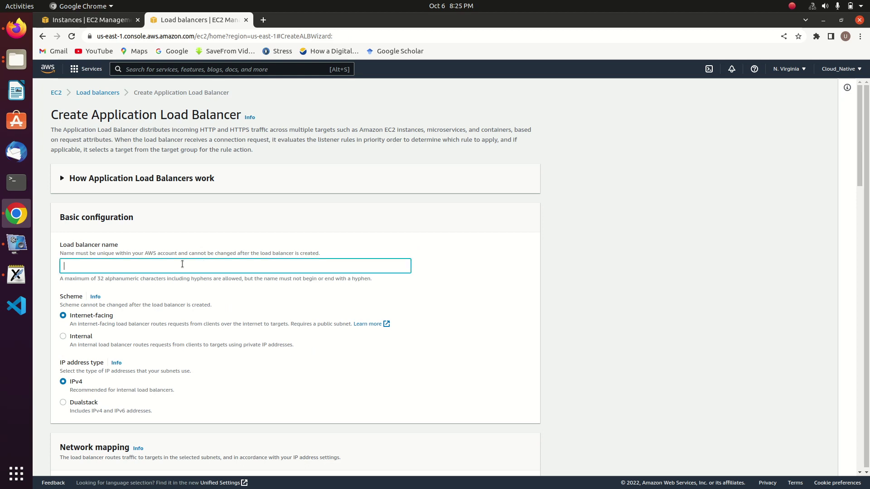
{"action": "type", "text": "my-load"}
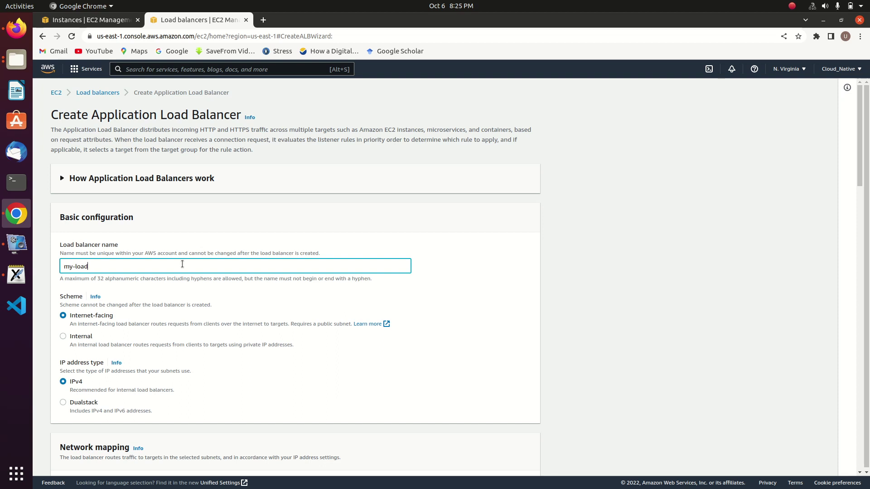
{"action": "type", "text": "-balancer"}
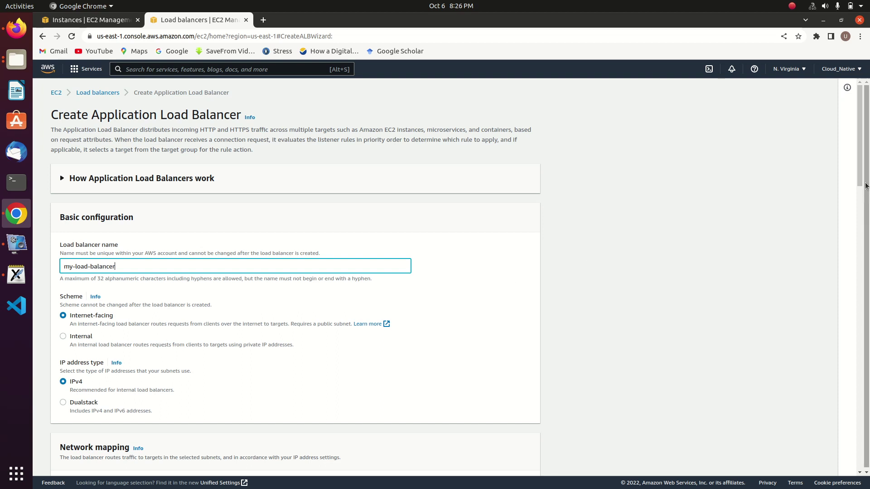
- Review the scheme, IP address type and VPC choices for the load balancer without changing the selection
{"action": "scroll", "coordinate": [863, 183], "scroll_direction": "down", "scroll_amount": 1}
{"action": "left_click_drag", "start_coordinate": [863, 182], "coordinate": [859, 217]}
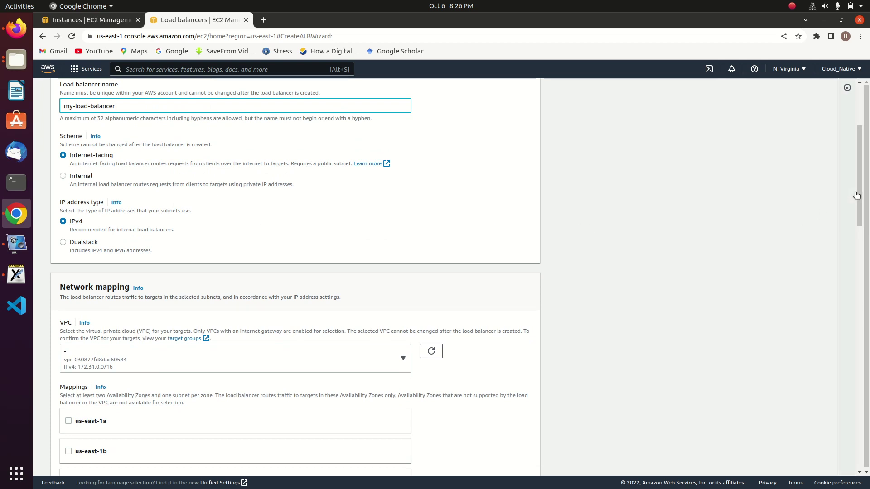
{"action": "left_click_drag", "start_coordinate": [862, 195], "coordinate": [862, 234]}
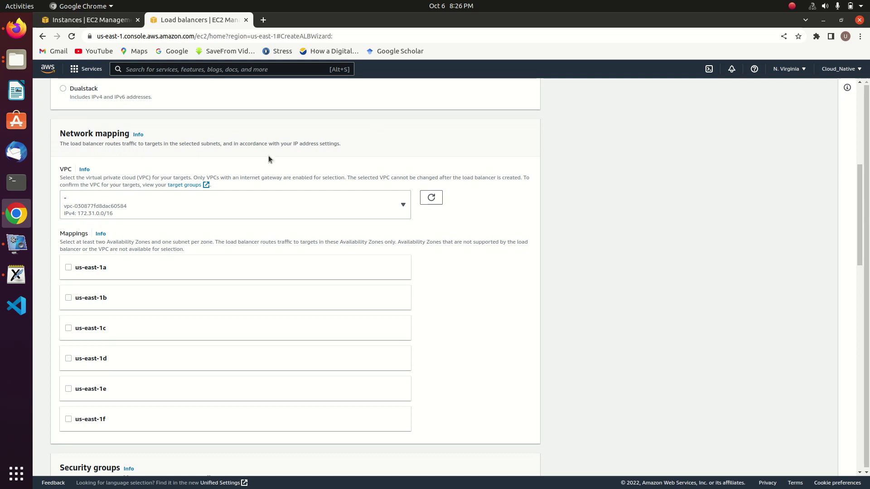
{"action": "left_click", "coordinate": [236, 203]}
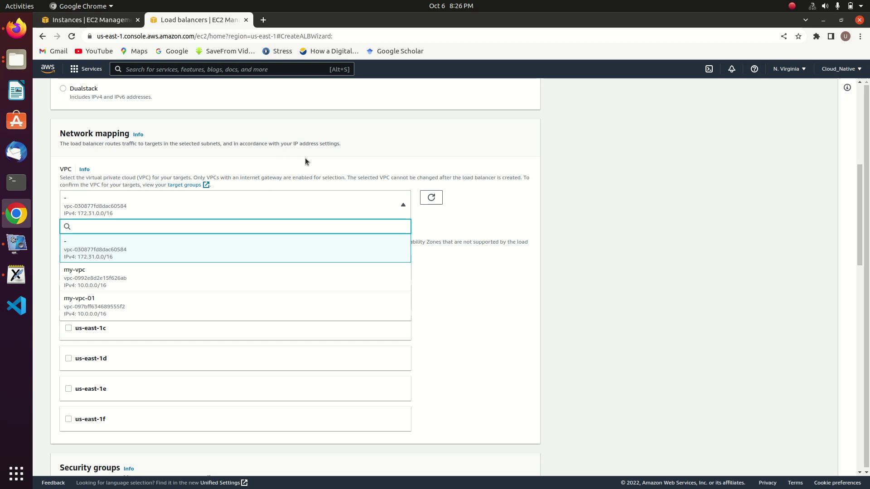
{"action": "left_click", "coordinate": [360, 153]}
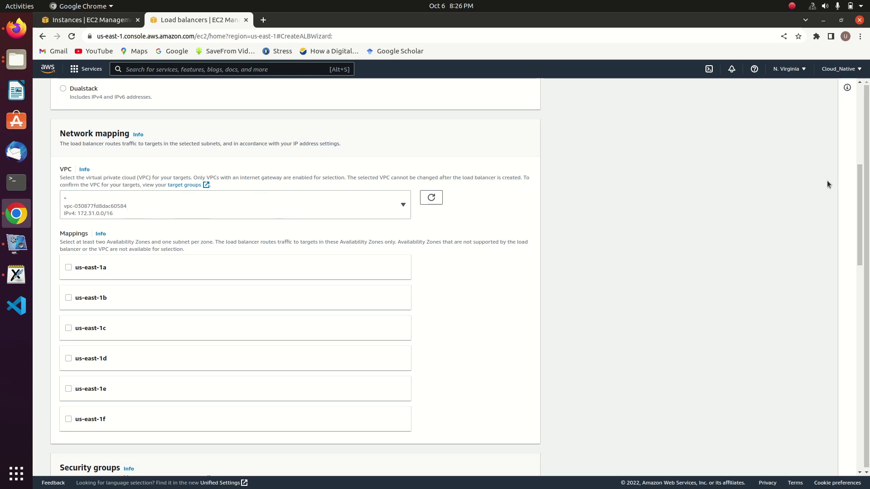
{"action": "left_click_drag", "start_coordinate": [861, 188], "coordinate": [860, 197]}
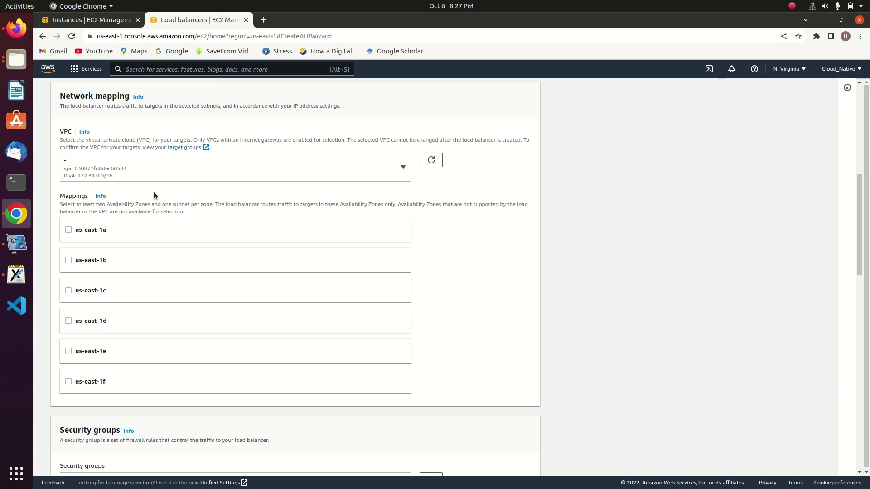
- Enable the us-east-1b and us-east-1d zone mappings for the load balancer, checking them against the instances' availability zones
{"action": "left_click", "coordinate": [88, 20]}
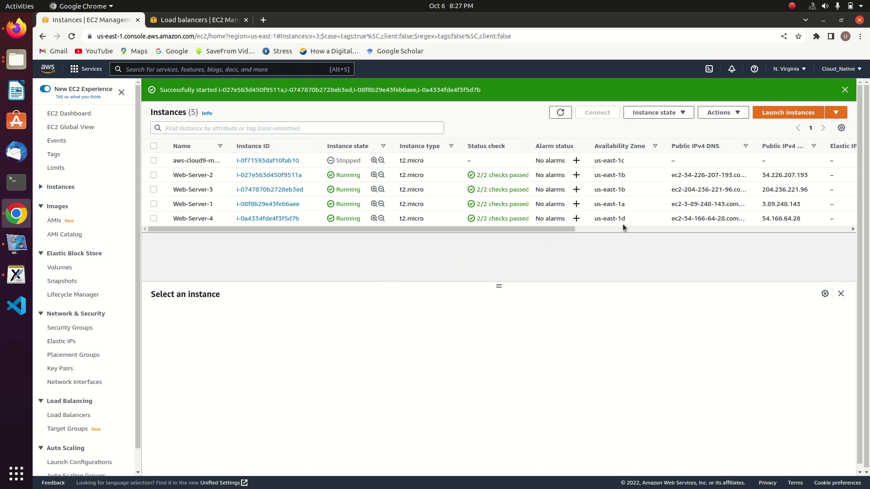
{"action": "left_click", "coordinate": [189, 19]}
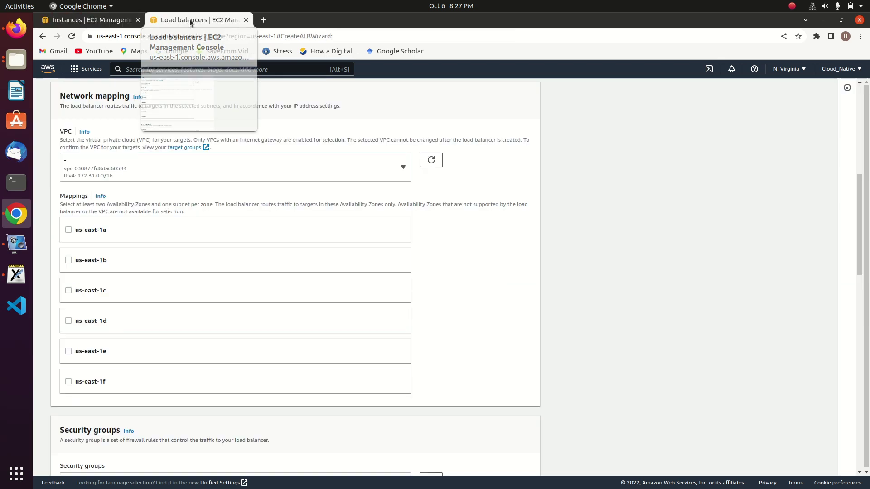
{"action": "left_click", "coordinate": [68, 260]}
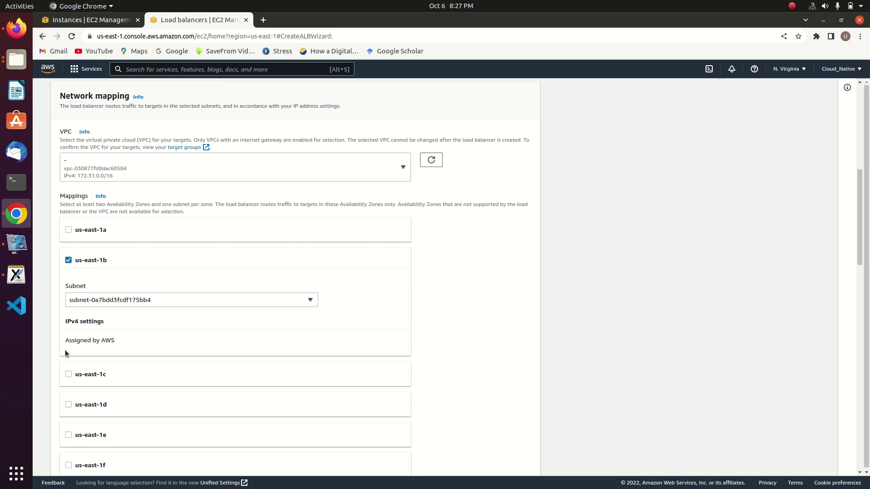
{"action": "left_click", "coordinate": [68, 405]}
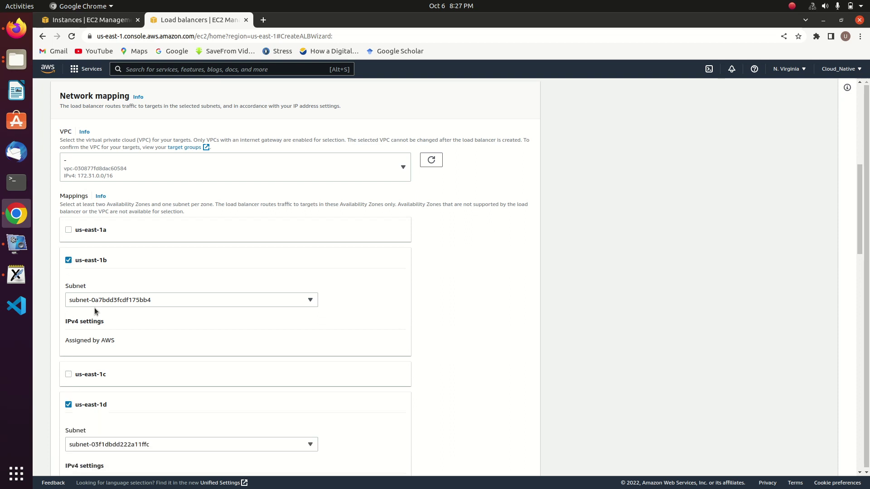
{"action": "left_click", "coordinate": [103, 21]}
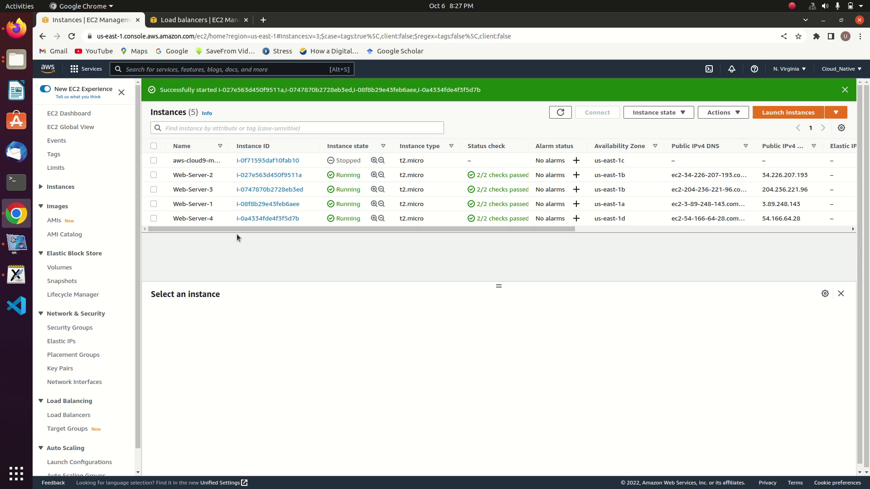
{"action": "left_click", "coordinate": [195, 18]}
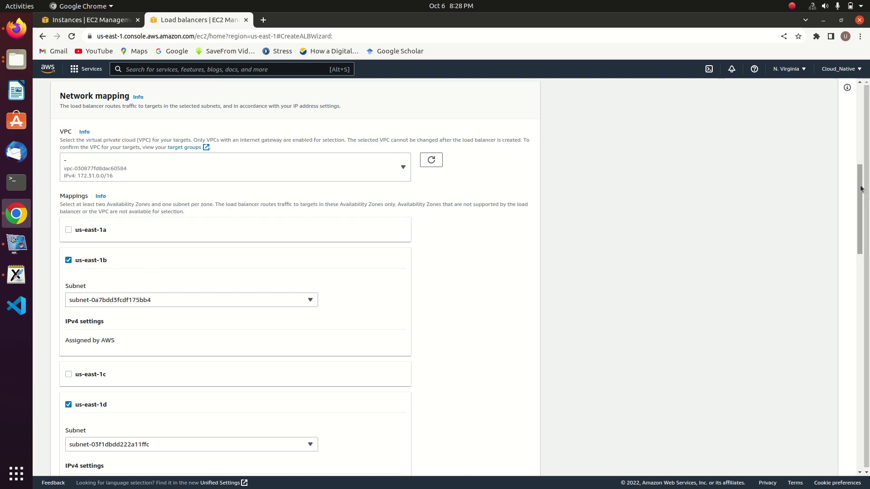
- Replace the load balancer's default security group with cc-web
{"action": "left_click_drag", "start_coordinate": [861, 189], "coordinate": [861, 282]}
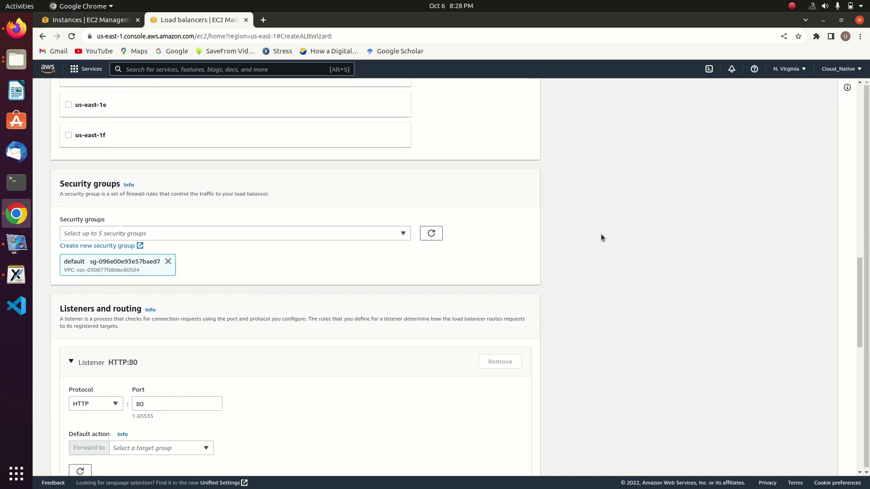
{"action": "left_click", "coordinate": [168, 262]}
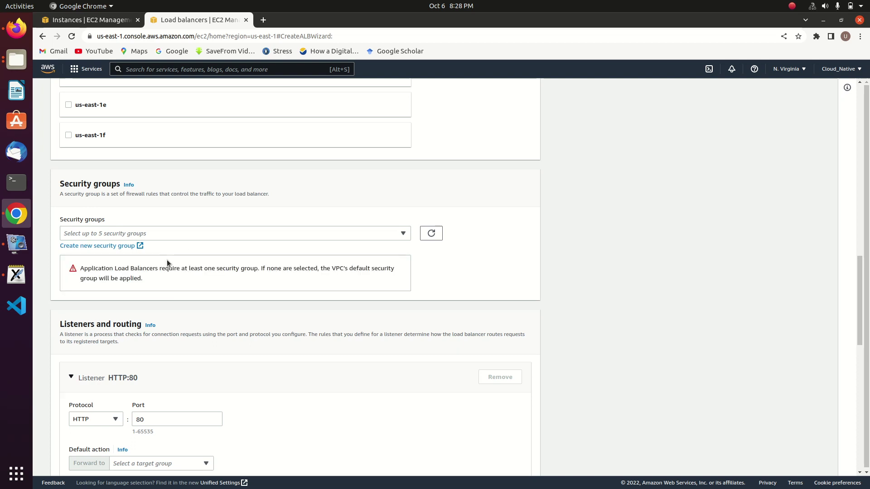
{"action": "left_click", "coordinate": [224, 233]}
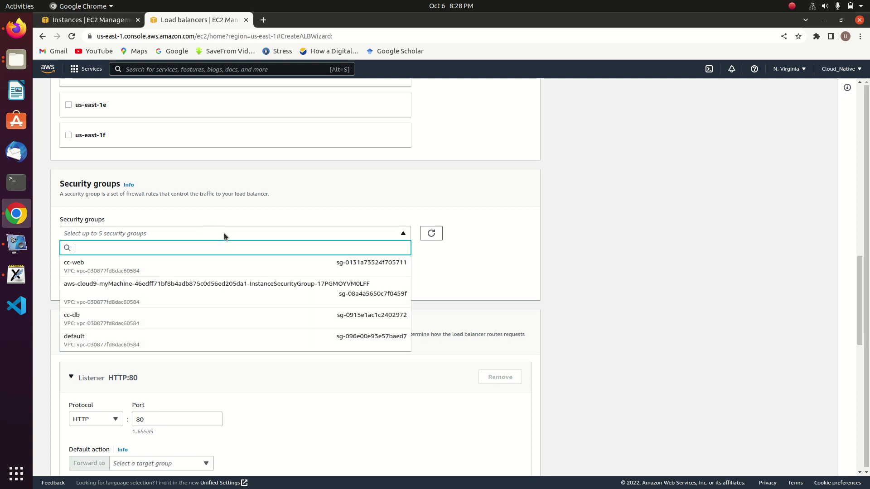
{"action": "left_click", "coordinate": [117, 270]}
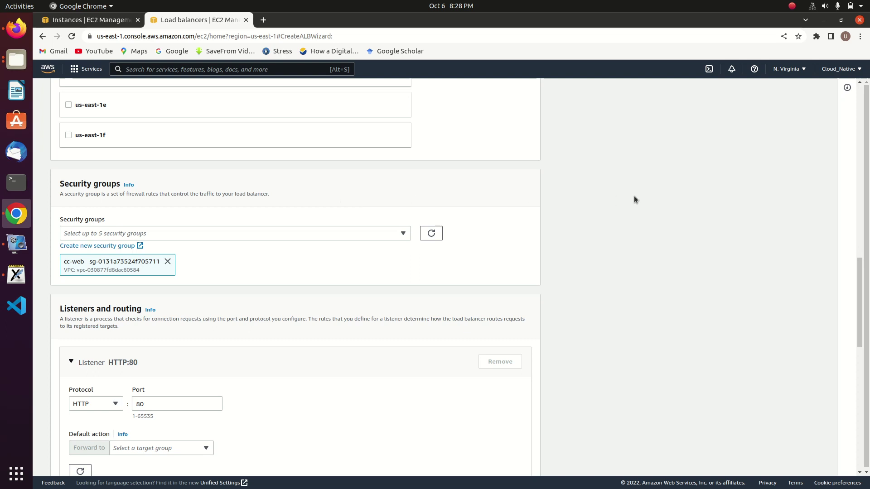
- Start creating a target group for the HTTP:80 listener's default action and name it target-1
{"action": "left_click_drag", "start_coordinate": [859, 269], "coordinate": [854, 308]}
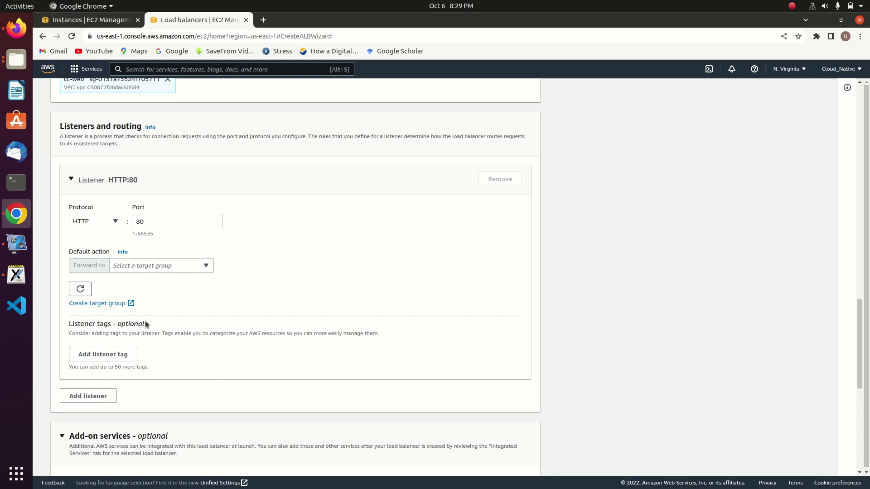
{"action": "left_click", "coordinate": [99, 305]}
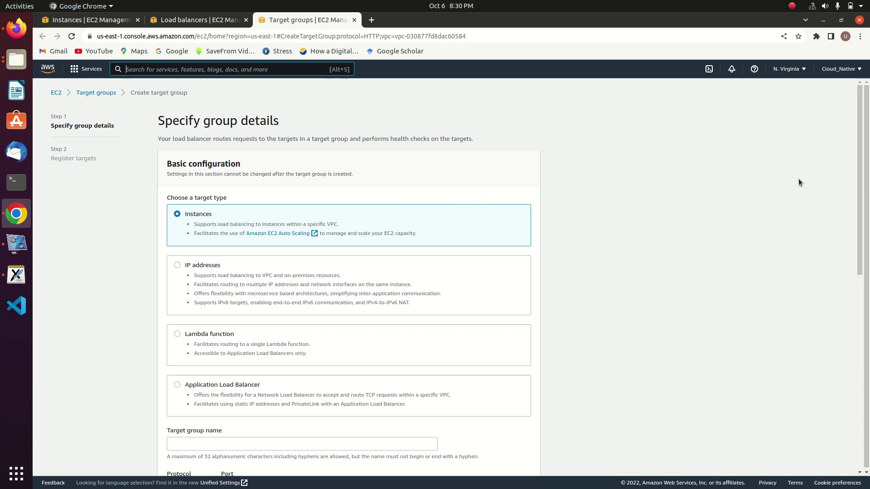
{"action": "left_click_drag", "start_coordinate": [860, 171], "coordinate": [860, 258]}
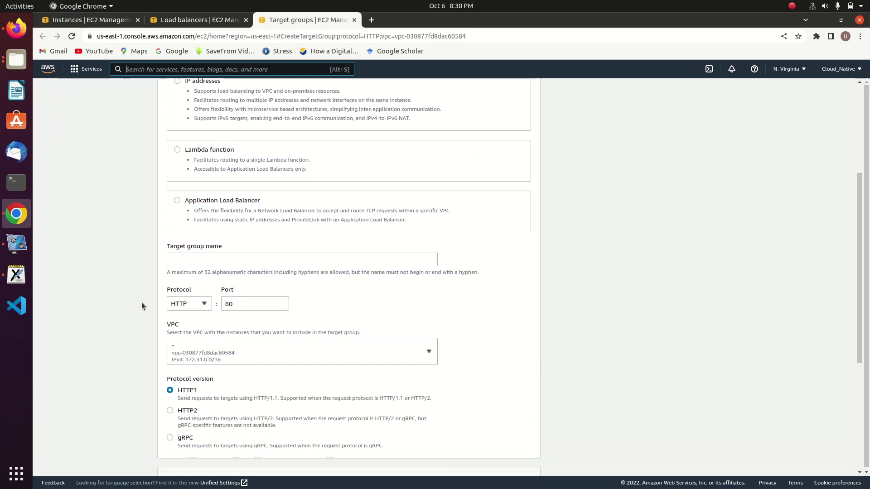
{"action": "left_click", "coordinate": [222, 264]}
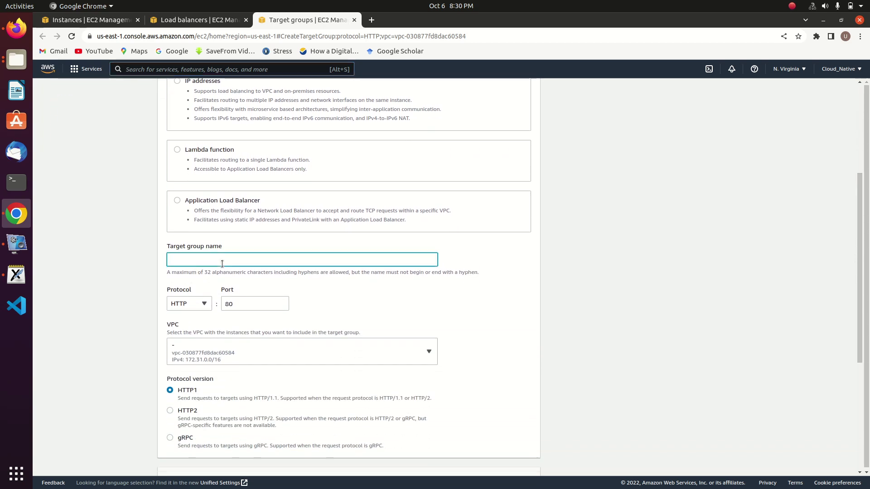
{"action": "type", "text": "target-1"}
- Review the target group's protocol, VPC, protocol version and health check path settings
{"action": "left_click_drag", "start_coordinate": [859, 267], "coordinate": [859, 305]}
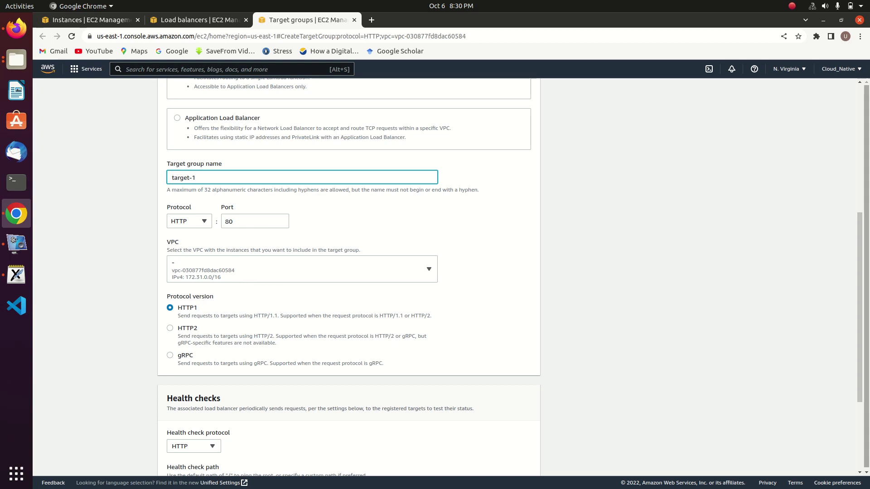
{"action": "left_click_drag", "start_coordinate": [858, 245], "coordinate": [863, 325]}
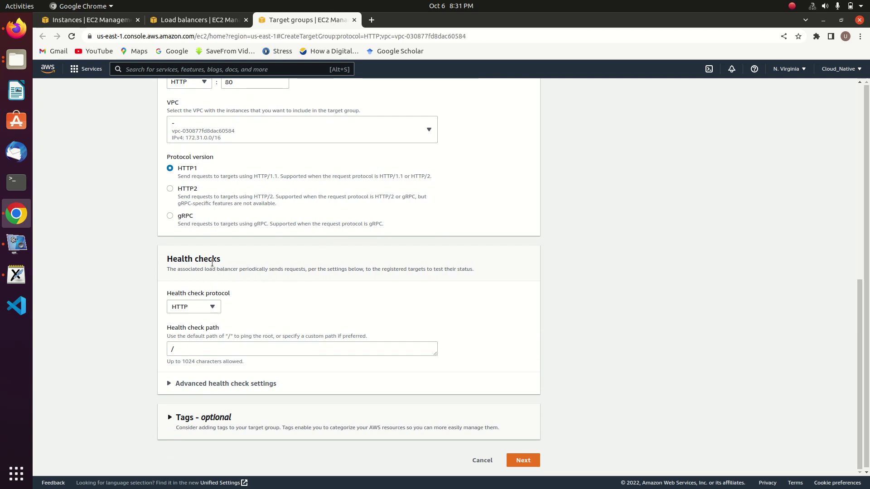
{"action": "left_click", "coordinate": [184, 349]}
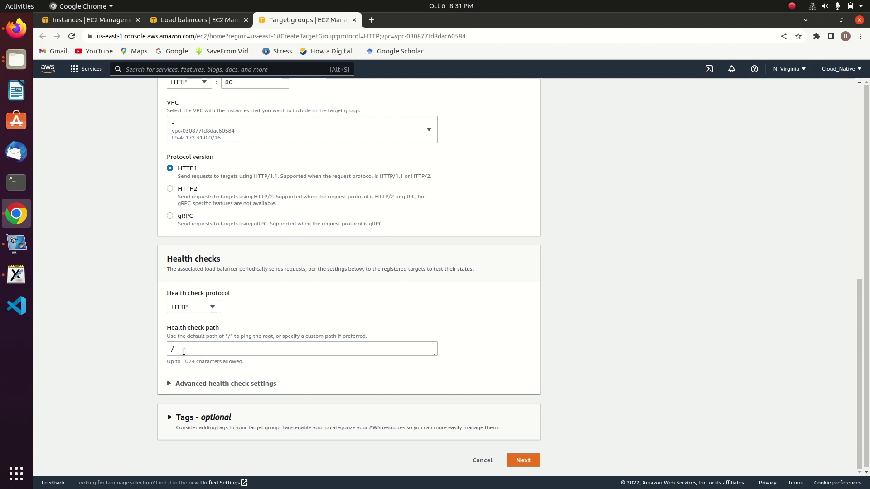
- Copy Web-Server-2's public IPv4 address from the instances list and load it in a new browser tab
{"action": "left_click", "coordinate": [372, 19]}
{"action": "left_click", "coordinate": [81, 20]}
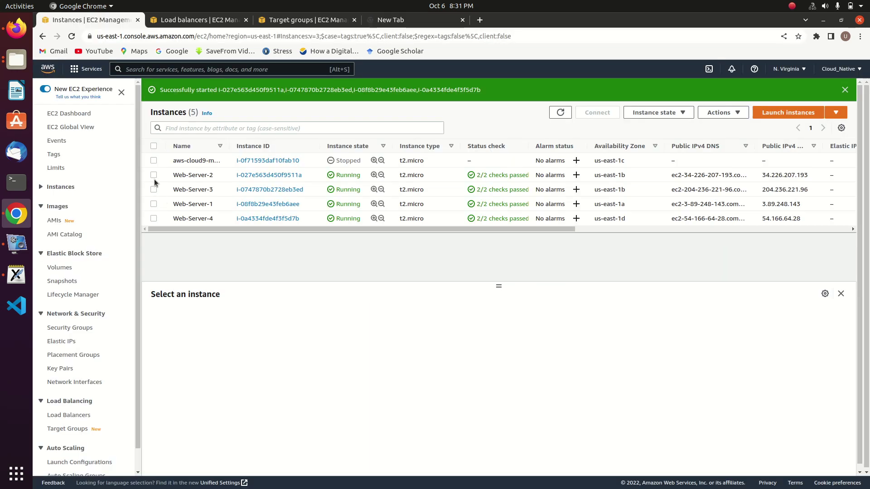
{"action": "left_click", "coordinate": [153, 204]}
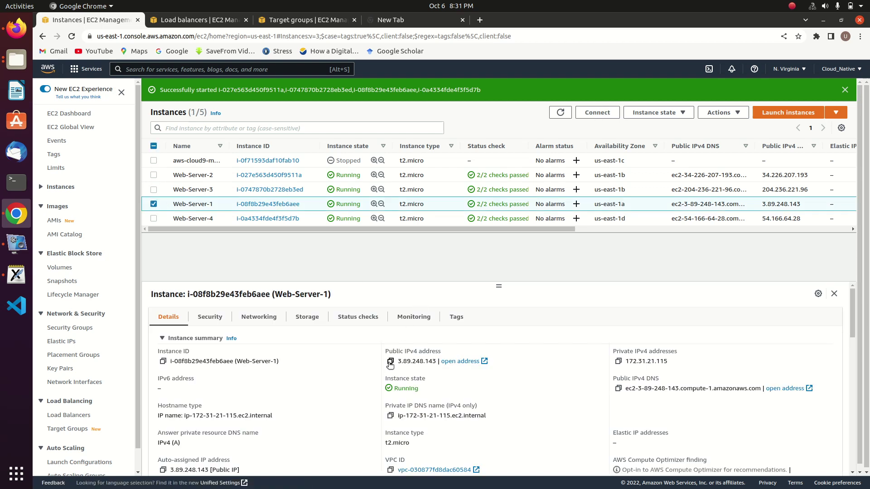
{"action": "left_click", "coordinate": [154, 205]}
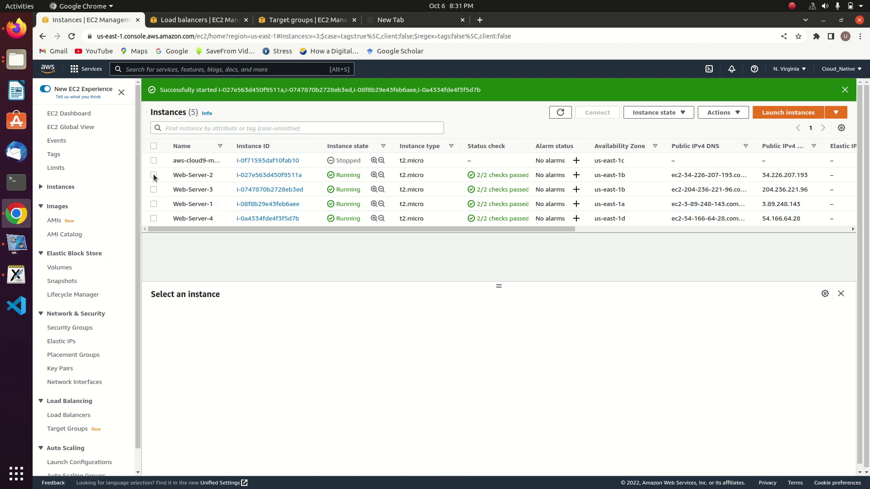
{"action": "left_click", "coordinate": [153, 175]}
{"action": "left_click", "coordinate": [391, 361]}
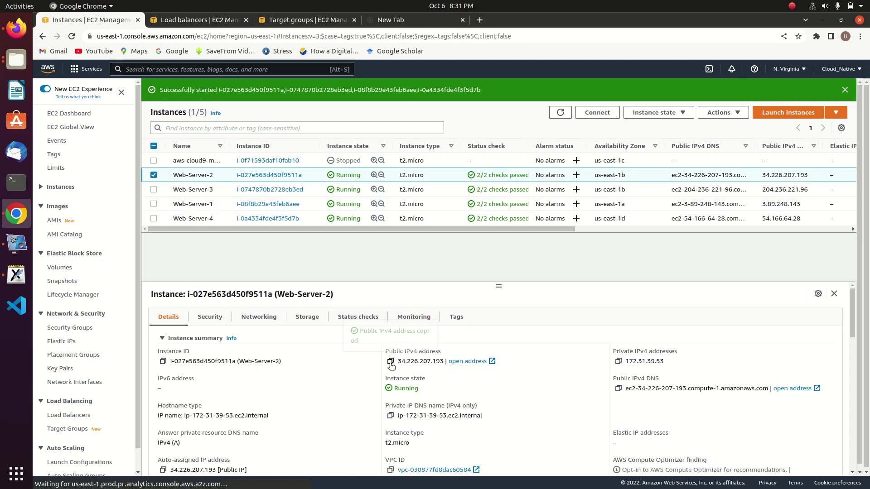
{"action": "left_click", "coordinate": [421, 20]}
{"action": "left_click", "coordinate": [418, 31]}
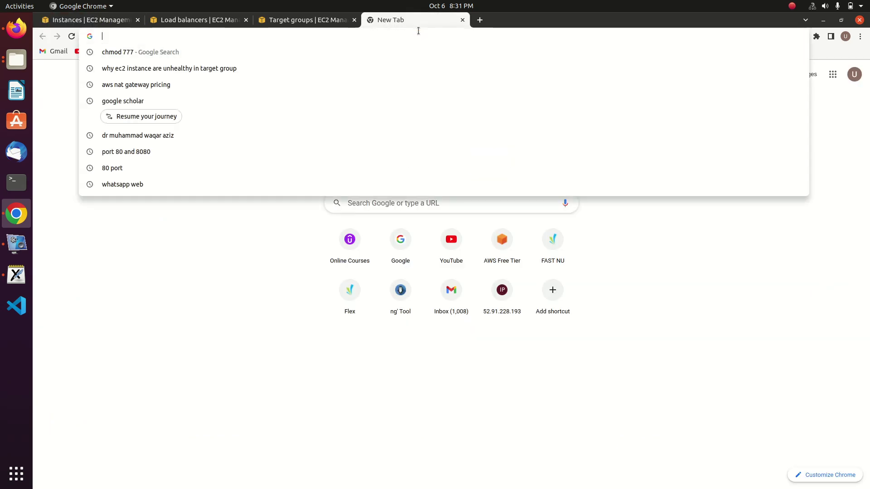
{"action": "key", "text": "ctrl+v"}
{"action": "key", "text": "Return"}
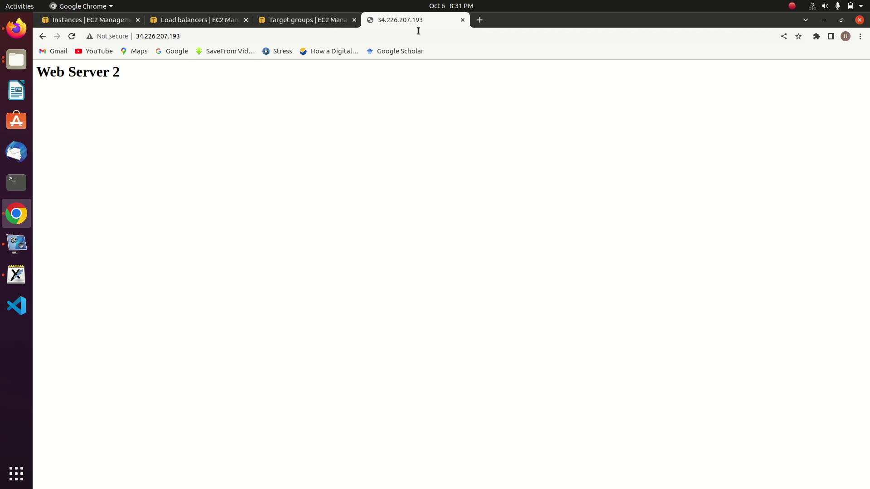
- Copy Web-Server-3's public IPv4 address from the instances list and load it in another browser tab
{"action": "left_click", "coordinate": [201, 23]}
{"action": "left_click", "coordinate": [102, 23]}
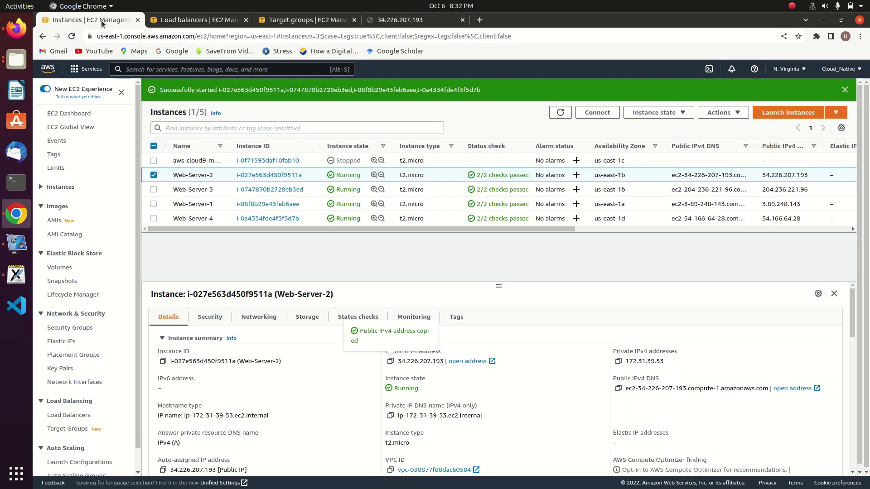
{"action": "left_click", "coordinate": [153, 175]}
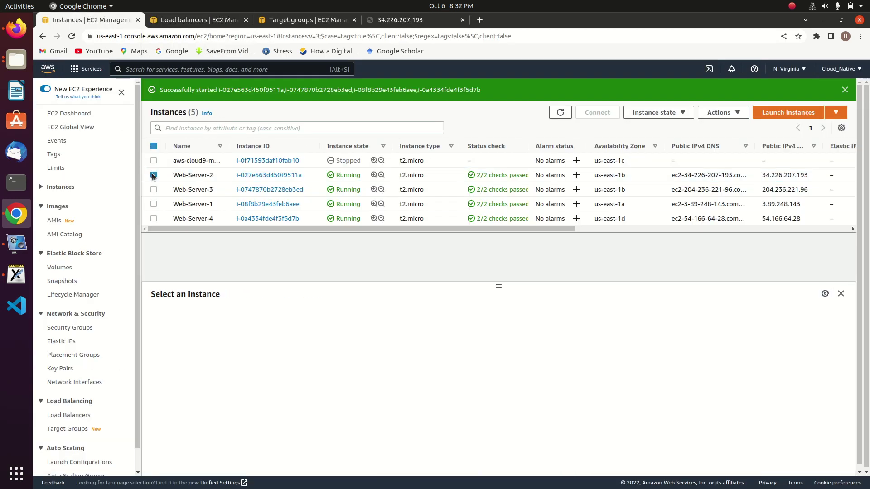
{"action": "left_click", "coordinate": [153, 189]}
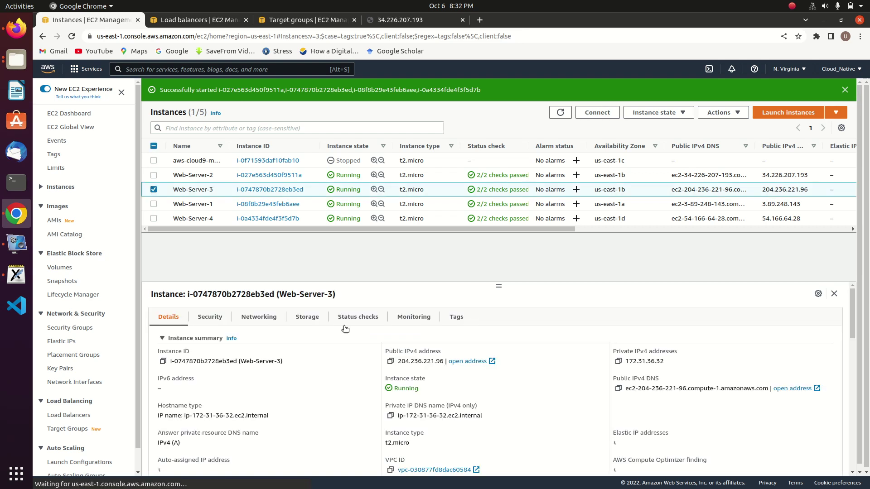
{"action": "left_click", "coordinate": [390, 362]}
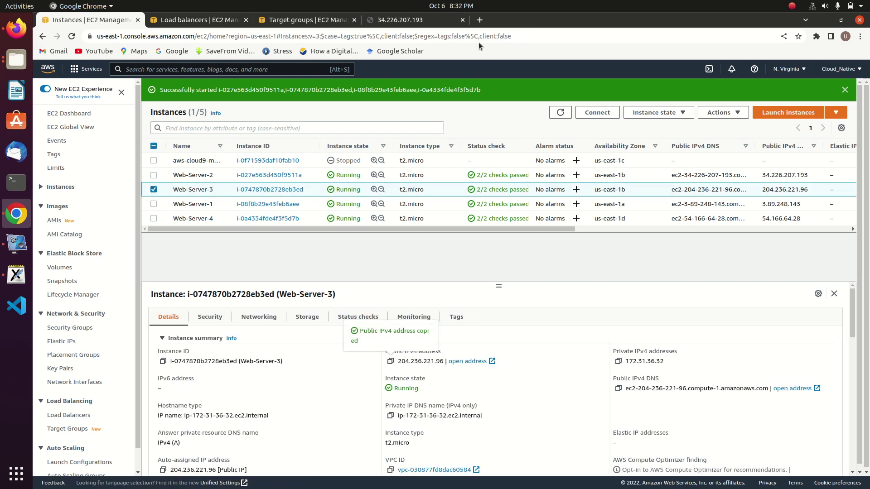
{"action": "left_click", "coordinate": [479, 20]}
{"action": "left_click", "coordinate": [466, 36]}
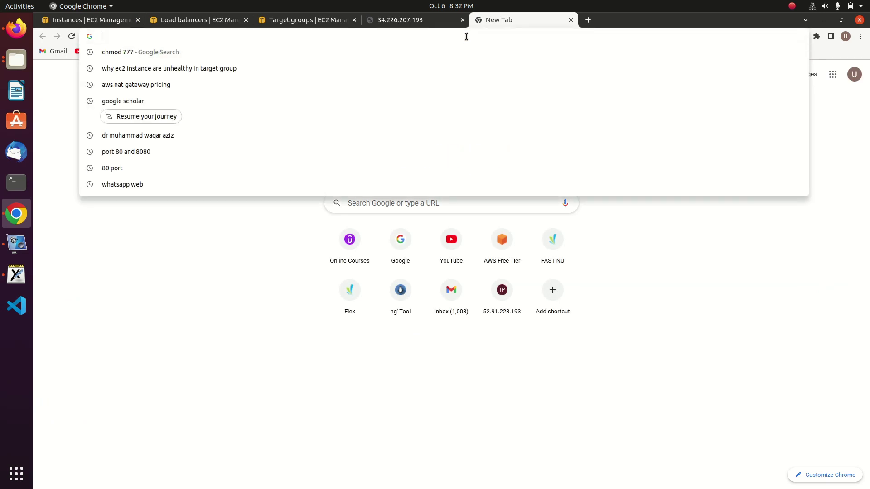
{"action": "key", "text": "ctrl+v"}
{"action": "key", "text": "Return"}
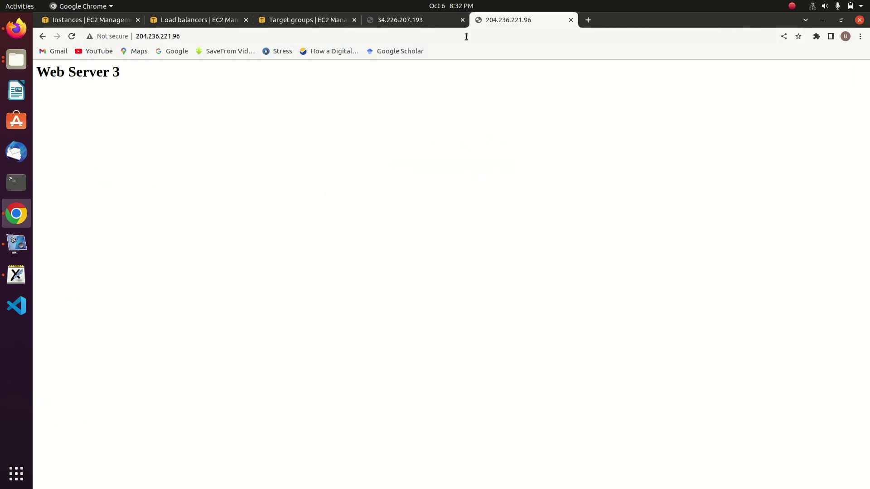
- Load Web-Server-4's public IPv4 address in its own browser tab and highlight the server name on the page
{"action": "left_click", "coordinate": [81, 20]}
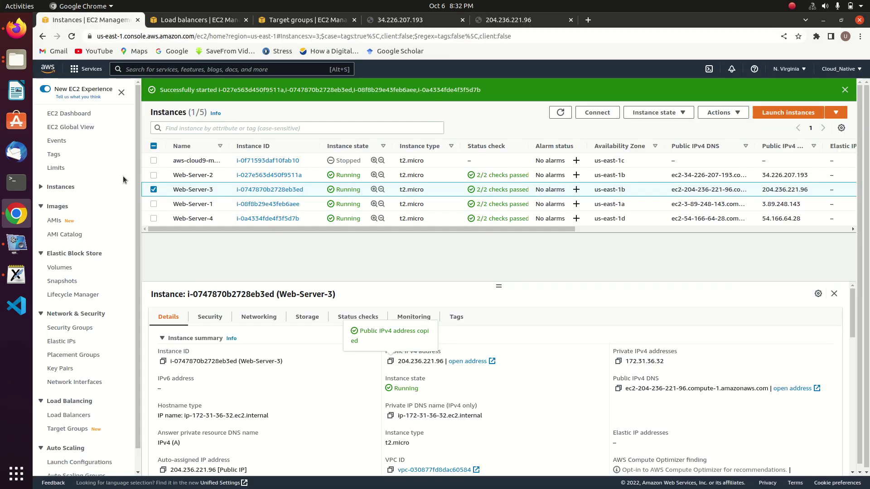
{"action": "left_click", "coordinate": [153, 190]}
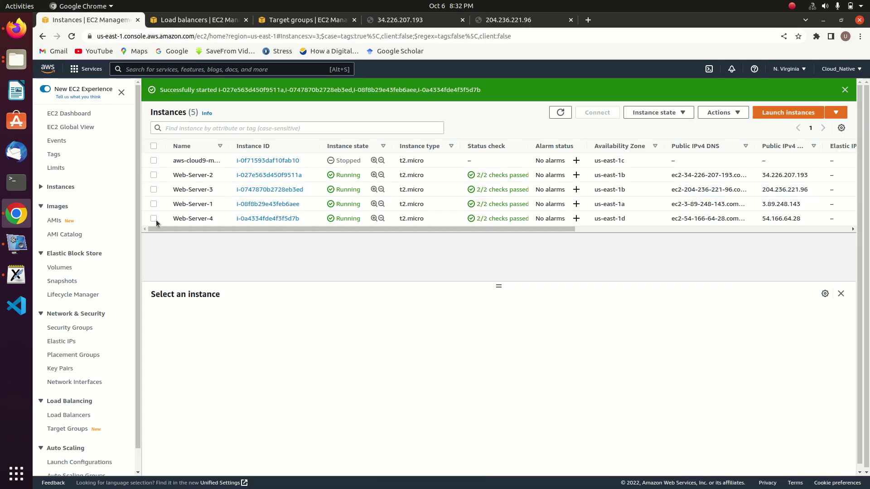
{"action": "left_click", "coordinate": [154, 218]}
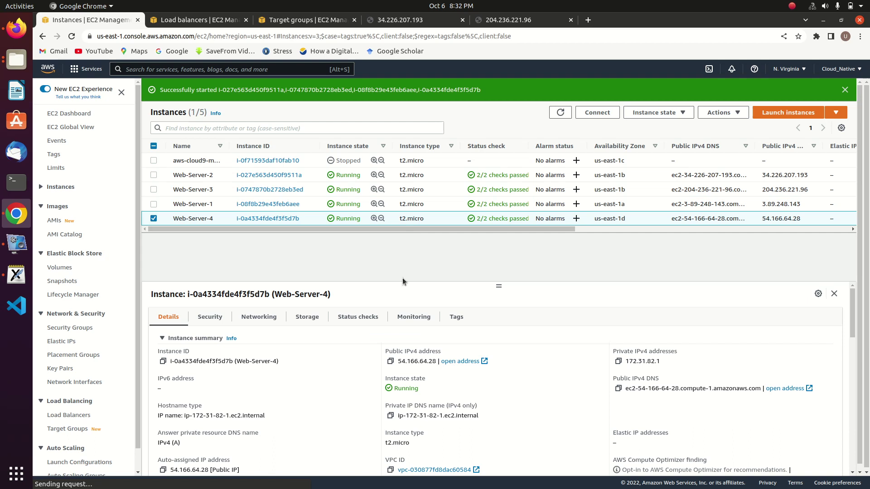
{"action": "left_click", "coordinate": [390, 361]}
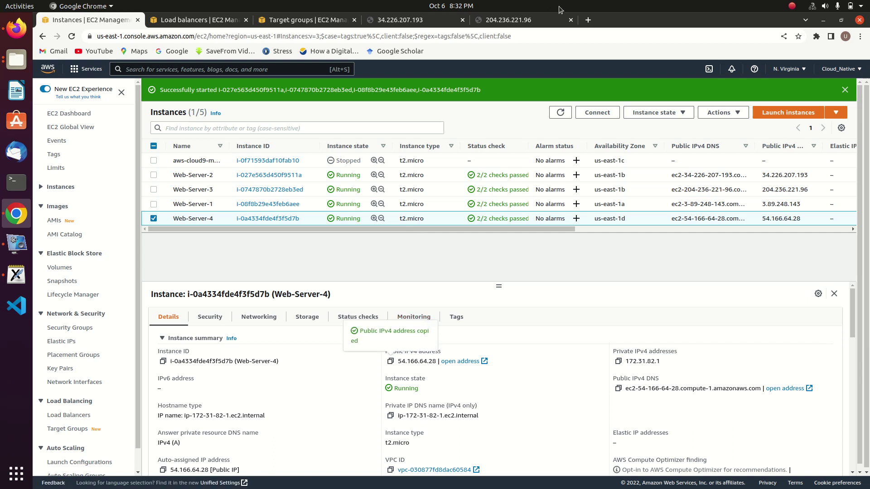
{"action": "left_click", "coordinate": [592, 20]}
{"action": "left_click", "coordinate": [569, 36]}
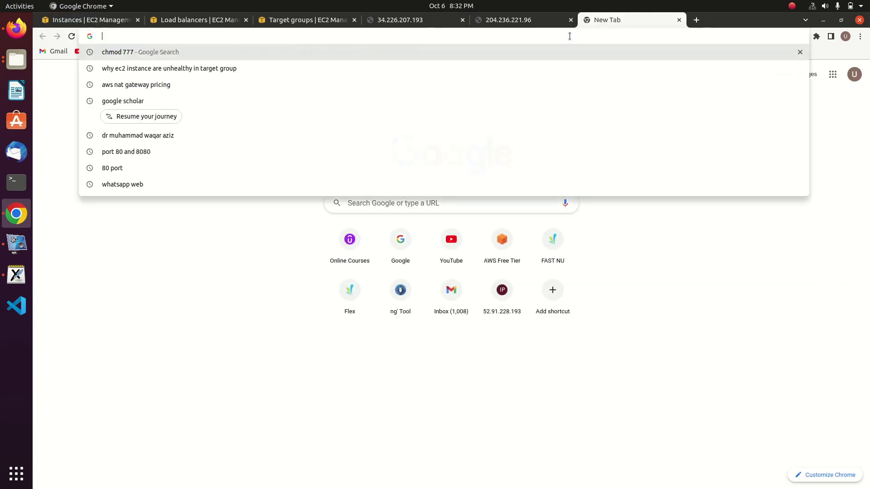
{"action": "key", "text": "ctrl+v"}
{"action": "key", "text": "Return"}
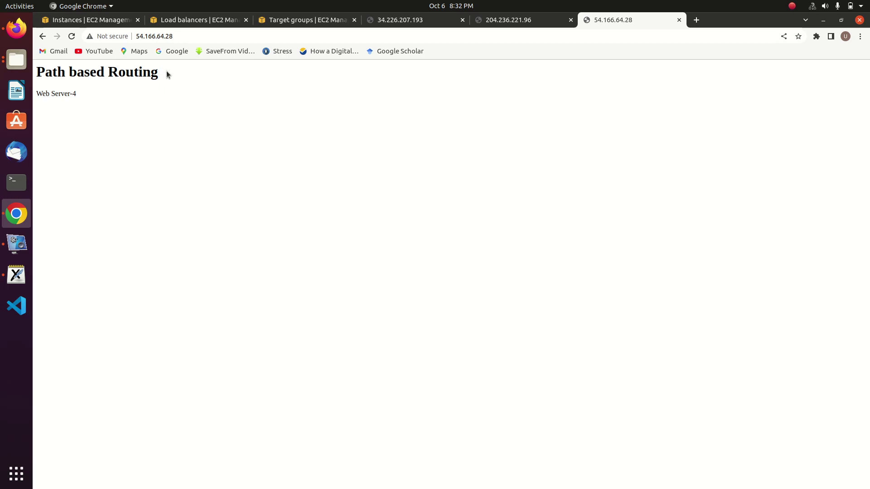
{"action": "left_click_drag", "start_coordinate": [75, 94], "coordinate": [10, 89]}
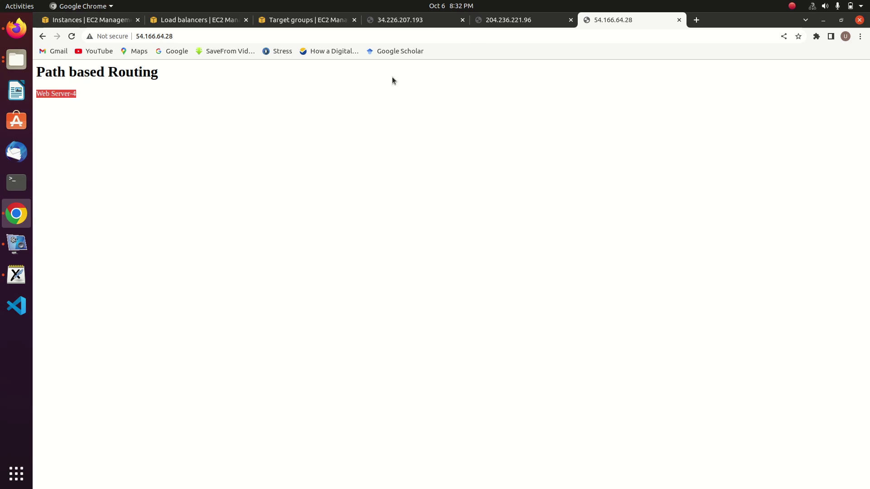
- Compare the pages served by web servers 2, 3 and 4, and return to the EC2 instances list
{"action": "left_click", "coordinate": [408, 22]}
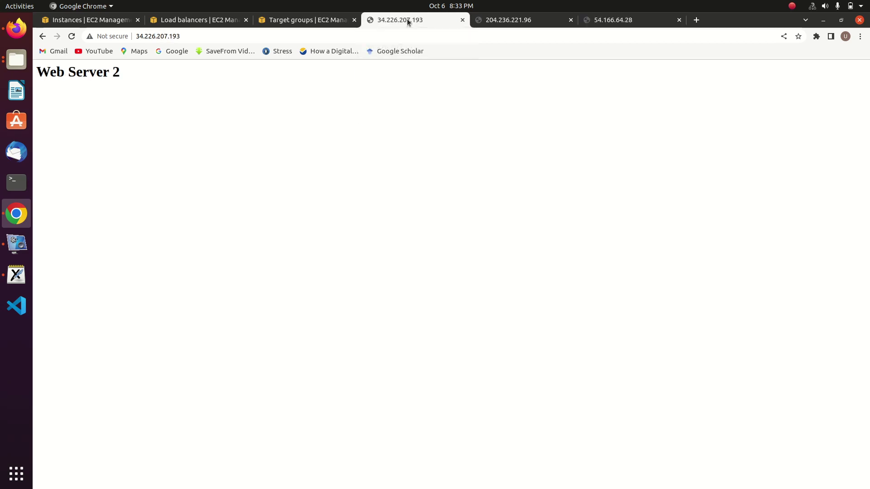
{"action": "left_click", "coordinate": [502, 21]}
{"action": "left_click", "coordinate": [611, 23]}
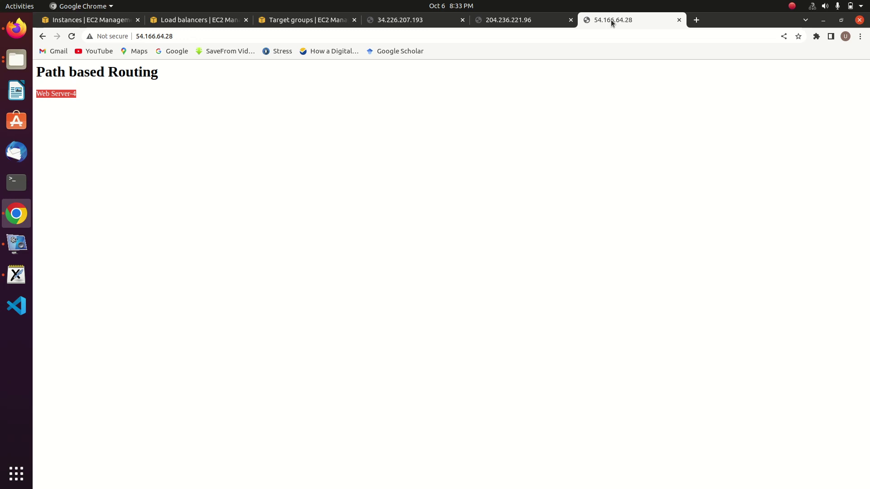
{"action": "left_click", "coordinate": [411, 22]}
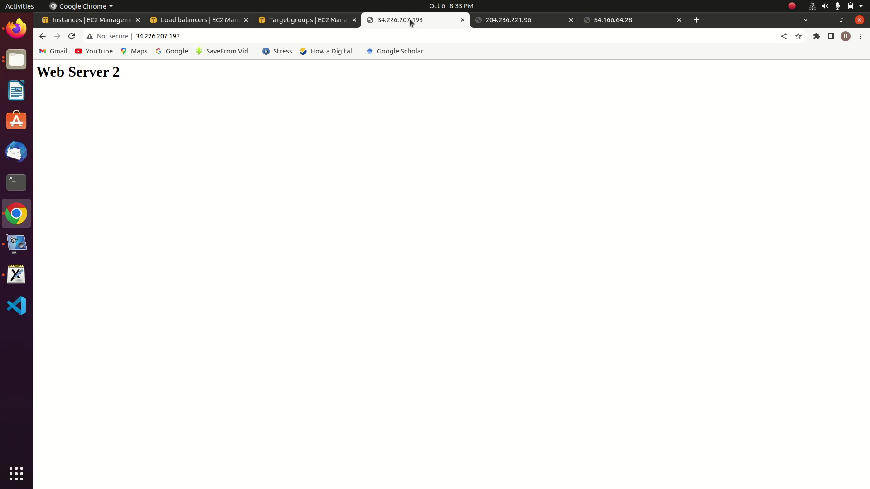
{"action": "left_click", "coordinate": [194, 24]}
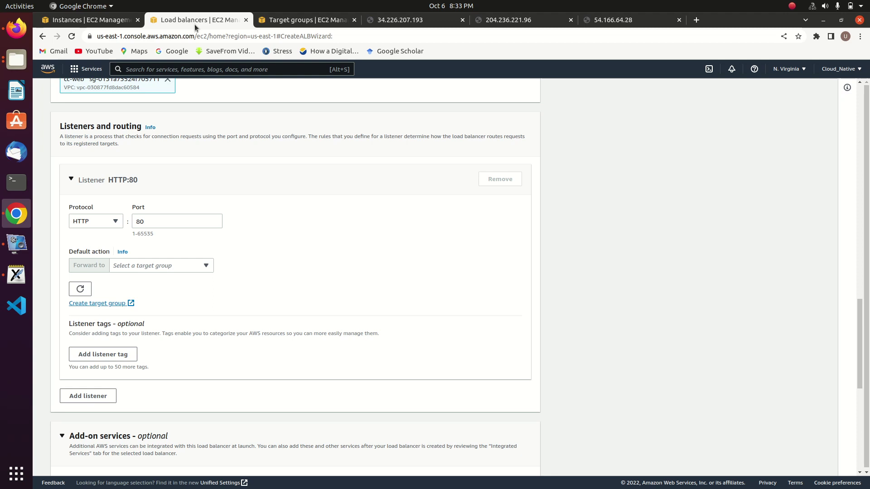
{"action": "left_click", "coordinate": [114, 21]}
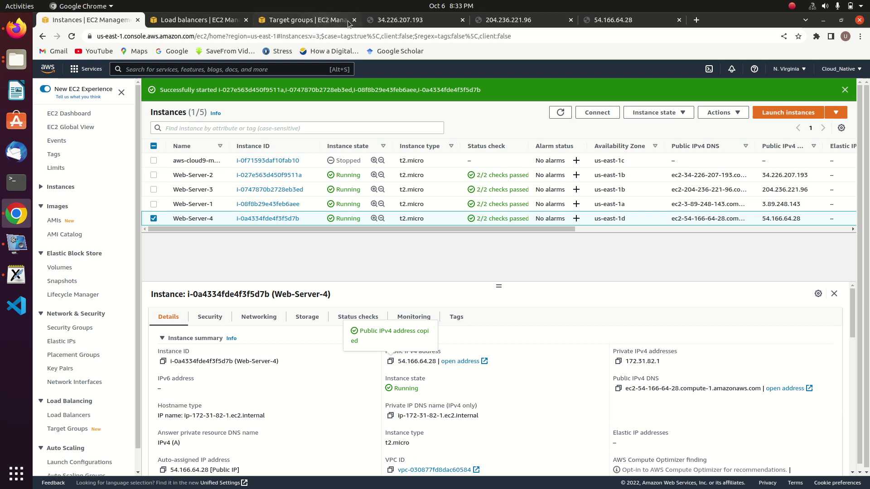
- Close the three browser tabs showing the web servers' pages and deselect Web-Server-4 in the EC2 instances list
{"action": "left_click", "coordinate": [462, 20]}
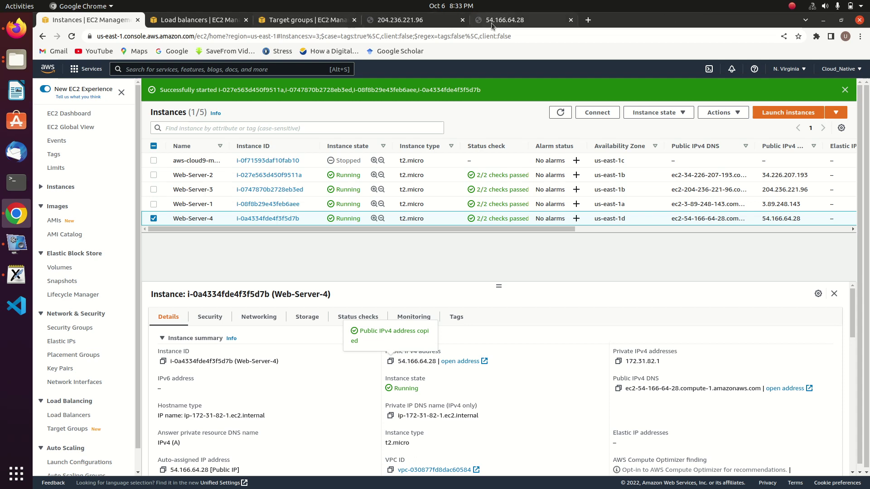
{"action": "left_click", "coordinate": [462, 20]}
{"action": "left_click", "coordinate": [462, 20]}
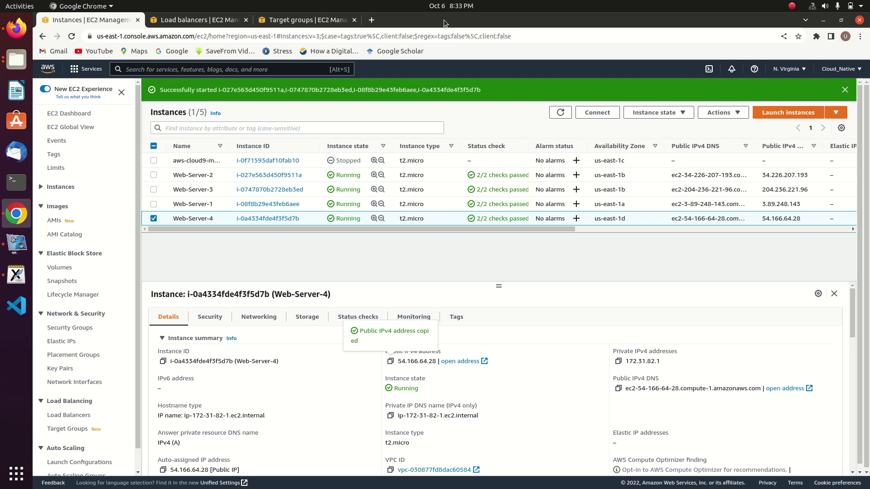
{"action": "left_click", "coordinate": [154, 218]}
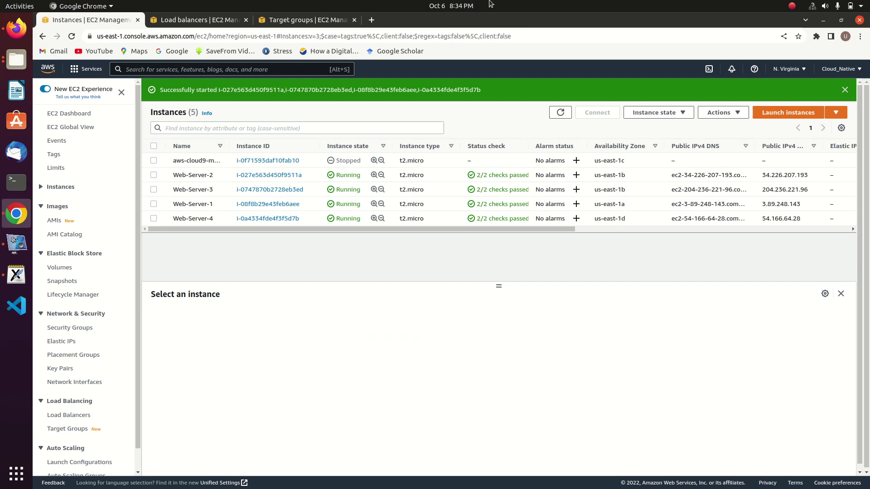
- Return to the target group creation form and expand the advanced health check settings to review thresholds, timeout, interval and success codes
{"action": "left_click", "coordinate": [194, 21]}
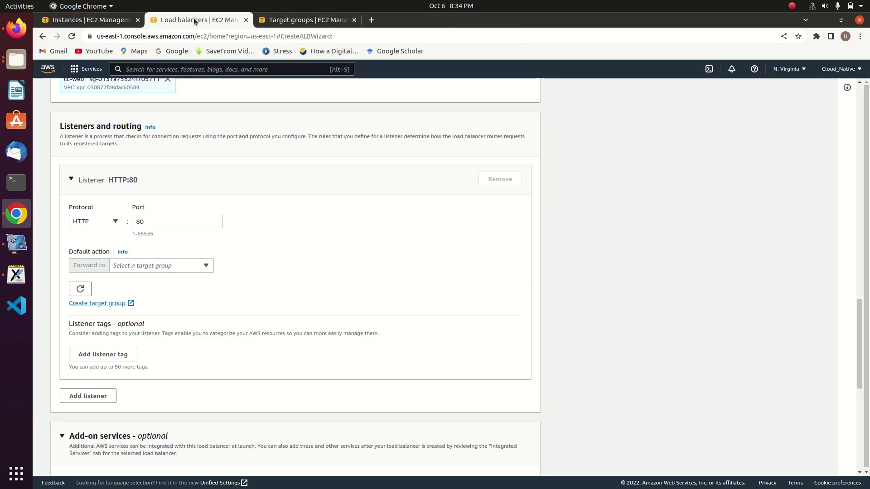
{"action": "left_click", "coordinate": [311, 20]}
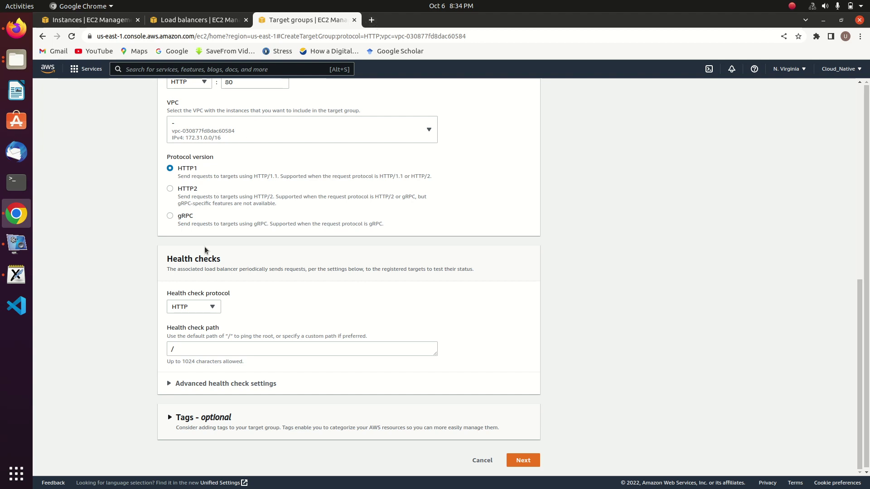
{"action": "left_click", "coordinate": [173, 384]}
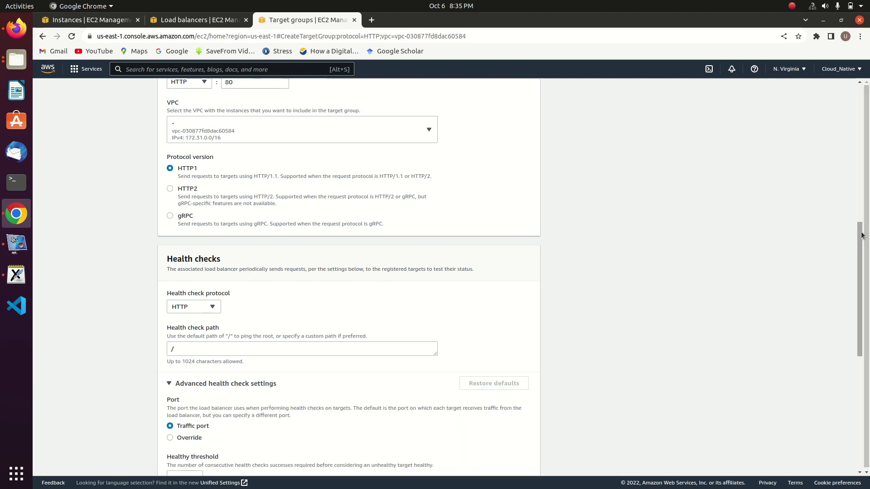
{"action": "left_click_drag", "start_coordinate": [861, 236], "coordinate": [861, 339]}
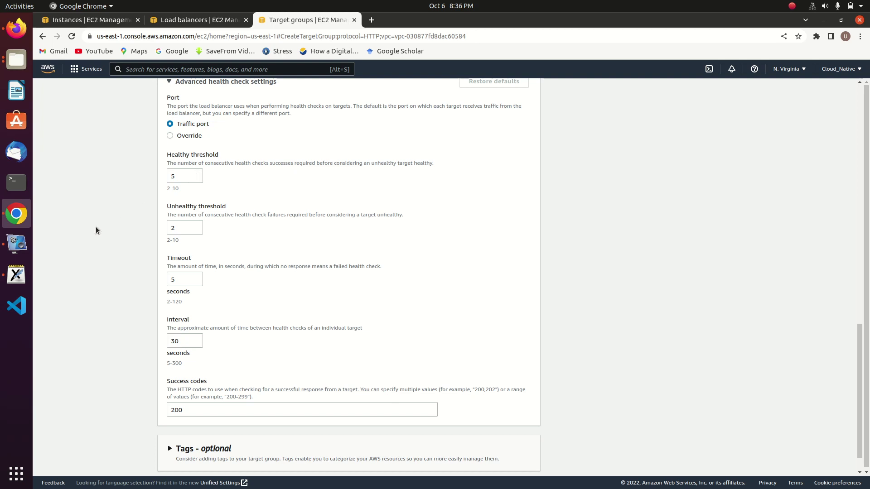
- Switch to Xournal and, on a new page, draw a box labelled LB connected by lines to boxes S1, S2 and S3
{"action": "left_click", "coordinate": [16, 275]}
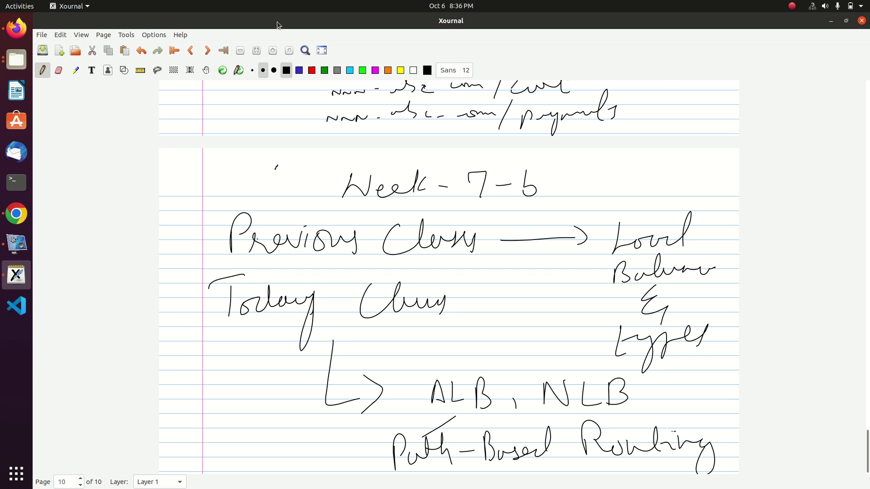
{"action": "left_click", "coordinate": [208, 50]}
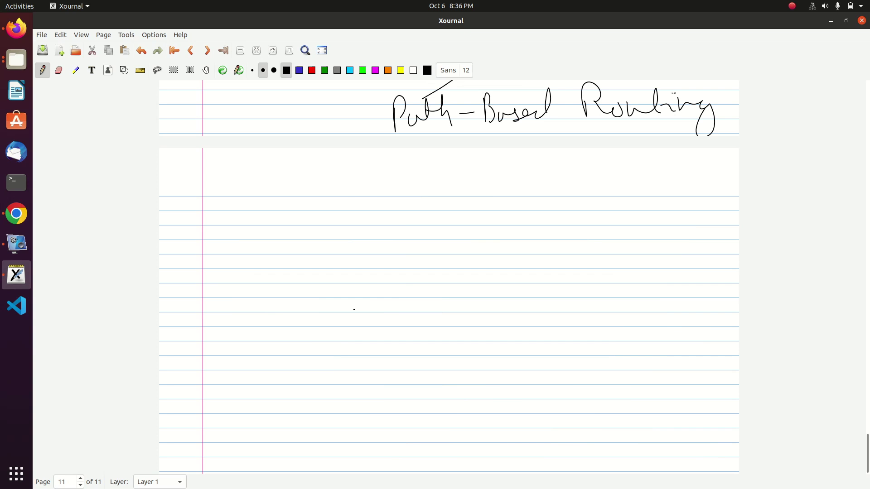
{"action": "mouse_move", "coordinate": [319, 256]}
{"action": "left_mouse_down"}
{"action": "mouse_move", "coordinate": [318, 306]}
{"action": "mouse_move", "coordinate": [360, 296]}
{"action": "left_mouse_up"}
{"action": "mouse_move", "coordinate": [365, 262]}
{"action": "left_mouse_down"}
{"action": "mouse_move", "coordinate": [363, 304]}
{"action": "mouse_move", "coordinate": [385, 276]}
{"action": "mouse_move", "coordinate": [367, 286]}
{"action": "left_mouse_up"}
{"action": "mouse_move", "coordinate": [298, 260]}
{"action": "left_mouse_down"}
{"action": "mouse_move", "coordinate": [288, 248]}
{"action": "mouse_move", "coordinate": [432, 299]}
{"action": "mouse_move", "coordinate": [295, 335]}
{"action": "left_mouse_up"}
{"action": "mouse_move", "coordinate": [430, 275]}
{"action": "left_mouse_down"}
{"action": "mouse_move", "coordinate": [589, 223]}
{"action": "mouse_move", "coordinate": [625, 186]}
{"action": "mouse_move", "coordinate": [604, 258]}
{"action": "mouse_move", "coordinate": [575, 248]}
{"action": "left_mouse_up"}
{"action": "mouse_move", "coordinate": [625, 209]}
{"action": "left_mouse_down"}
{"action": "mouse_move", "coordinate": [607, 232]}
{"action": "mouse_move", "coordinate": [655, 213]}
{"action": "mouse_move", "coordinate": [657, 239]}
{"action": "left_mouse_up"}
{"action": "mouse_move", "coordinate": [430, 279]}
{"action": "left_mouse_down"}
{"action": "mouse_move", "coordinate": [572, 315]}
{"action": "mouse_move", "coordinate": [591, 368]}
{"action": "left_mouse_up"}
{"action": "mouse_move", "coordinate": [591, 368]}
{"action": "left_mouse_down"}
{"action": "mouse_move", "coordinate": [604, 295]}
{"action": "mouse_move", "coordinate": [680, 383]}
{"action": "mouse_move", "coordinate": [582, 365]}
{"action": "left_mouse_up"}
{"action": "mouse_move", "coordinate": [635, 313]}
{"action": "left_mouse_down"}
{"action": "mouse_move", "coordinate": [628, 342]}
{"action": "mouse_move", "coordinate": [674, 350]}
{"action": "left_mouse_up"}
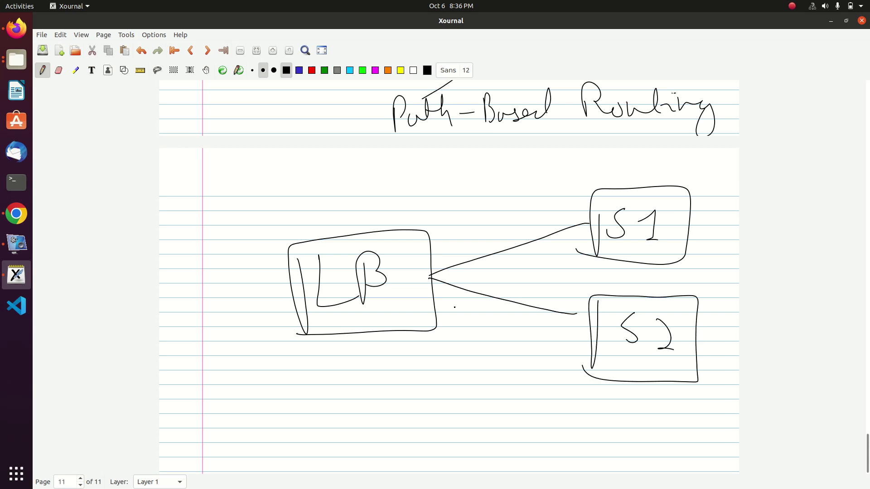
{"action": "mouse_move", "coordinate": [429, 287]}
{"action": "left_mouse_down"}
{"action": "mouse_move", "coordinate": [456, 330]}
{"action": "mouse_move", "coordinate": [576, 435]}
{"action": "left_mouse_up"}
{"action": "mouse_move", "coordinate": [619, 404]}
{"action": "left_mouse_down"}
{"action": "mouse_move", "coordinate": [619, 431]}
{"action": "mouse_move", "coordinate": [653, 421]}
{"action": "mouse_move", "coordinate": [647, 434]}
{"action": "left_mouse_up"}
{"action": "mouse_move", "coordinate": [591, 462]}
{"action": "left_mouse_down"}
{"action": "mouse_move", "coordinate": [581, 410]}
{"action": "mouse_move", "coordinate": [697, 404]}
{"action": "mouse_move", "coordinate": [605, 467]}
{"action": "mouse_move", "coordinate": [591, 463]}
{"action": "left_mouse_up"}
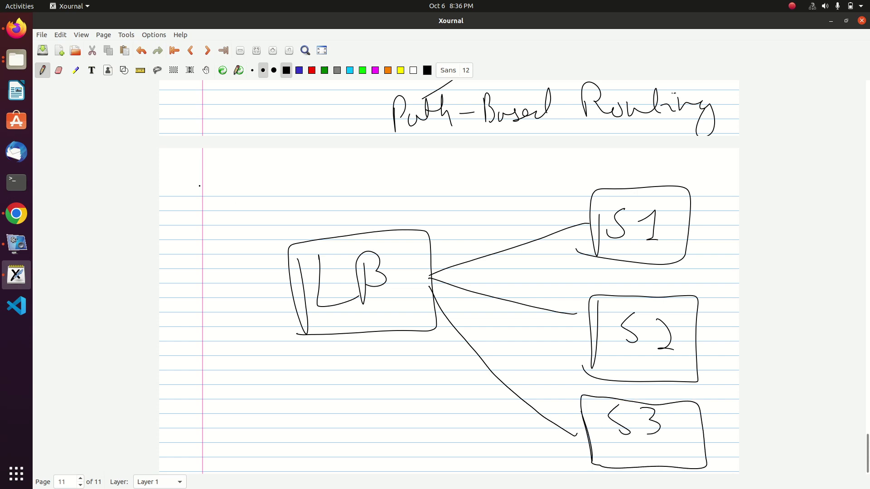
- Handwrite the heading "Health Check" above the load balancer diagram
{"action": "mouse_move", "coordinate": [311, 164]}
{"action": "left_mouse_down"}
{"action": "mouse_move", "coordinate": [316, 196]}
{"action": "mouse_move", "coordinate": [343, 185]}
{"action": "mouse_move", "coordinate": [385, 180]}
{"action": "mouse_move", "coordinate": [389, 188]}
{"action": "left_mouse_up"}
{"action": "left_click", "coordinate": [387, 169]}
{"action": "mouse_move", "coordinate": [386, 176]}
{"action": "left_mouse_down"}
{"action": "mouse_move", "coordinate": [398, 161]}
{"action": "mouse_move", "coordinate": [413, 186]}
{"action": "mouse_move", "coordinate": [458, 187]}
{"action": "left_mouse_up"}
{"action": "mouse_move", "coordinate": [459, 181]}
{"action": "left_mouse_down"}
{"action": "mouse_move", "coordinate": [494, 155]}
{"action": "mouse_move", "coordinate": [496, 190]}
{"action": "left_mouse_up"}
{"action": "left_click_drag", "start_coordinate": [505, 169], "coordinate": [491, 189]}
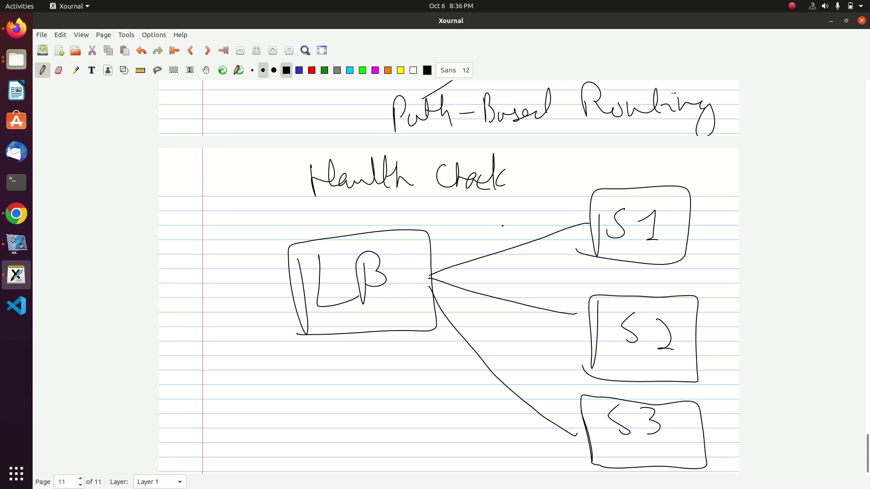
- Write "ping" above the LB–S1 line, draw a response arrow from S1 to LB, and return to the health check settings in Chrome
{"action": "mouse_move", "coordinate": [497, 209]}
{"action": "left_mouse_down"}
{"action": "mouse_move", "coordinate": [498, 230]}
{"action": "mouse_move", "coordinate": [496, 220]}
{"action": "mouse_move", "coordinate": [537, 210]}
{"action": "mouse_move", "coordinate": [539, 229]}
{"action": "left_mouse_up"}
{"action": "left_click", "coordinate": [510, 213]}
{"action": "left_click", "coordinate": [511, 218]}
{"action": "mouse_move", "coordinate": [591, 243]}
{"action": "left_mouse_down"}
{"action": "mouse_move", "coordinate": [433, 275]}
{"action": "mouse_move", "coordinate": [448, 277]}
{"action": "left_mouse_up"}
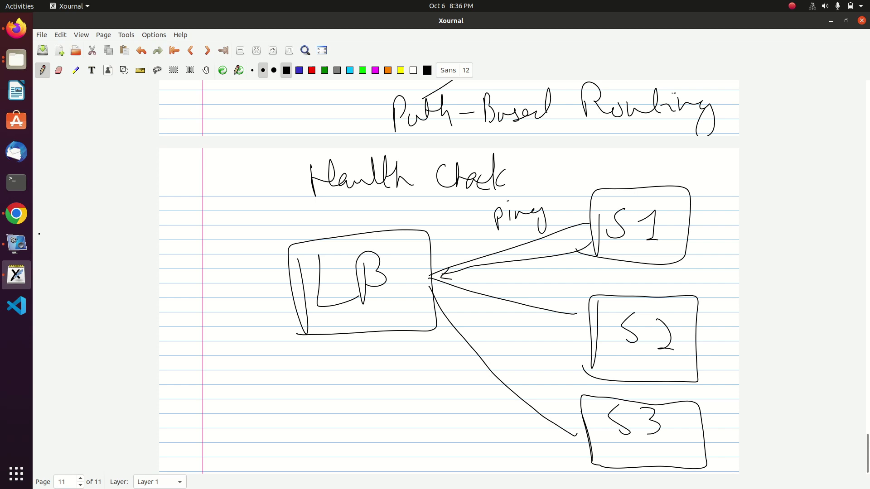
{"action": "left_click", "coordinate": [16, 214]}
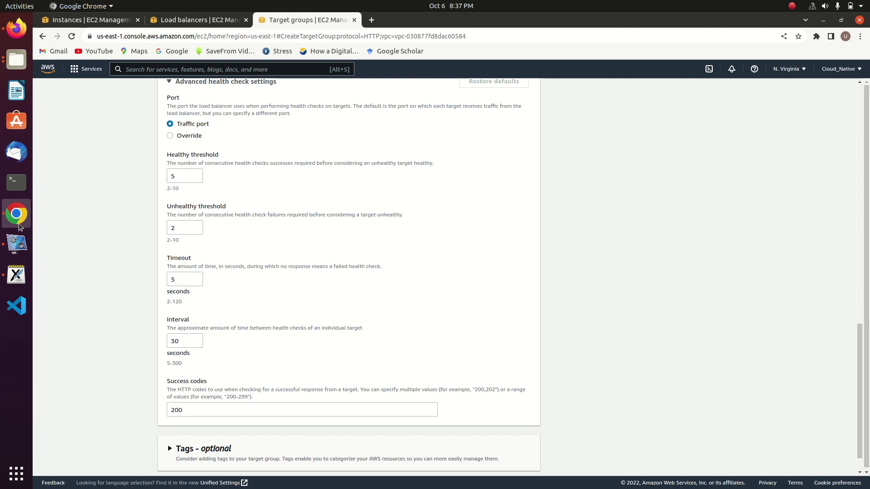
- Switch to Xournal, annotate the S1 box as healthy beside its outer edge, and return to the health check settings in Chrome
{"action": "left_click", "coordinate": [16, 276]}
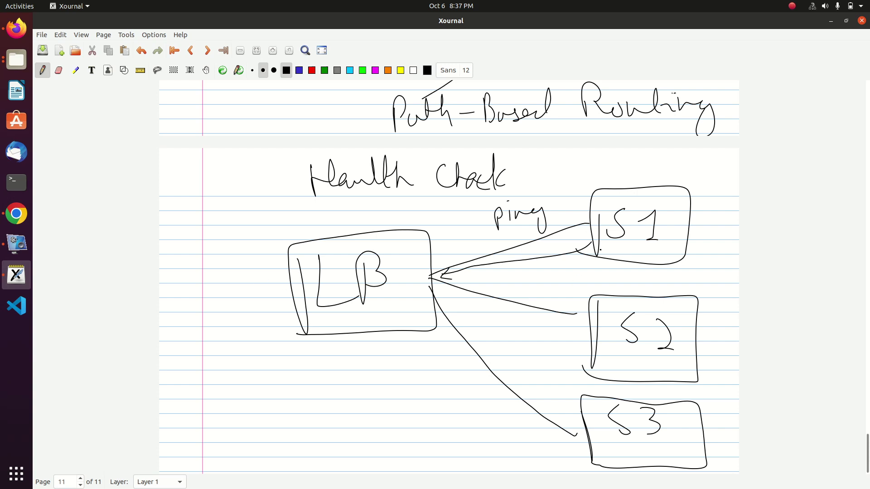
{"action": "mouse_move", "coordinate": [681, 225]}
{"action": "left_mouse_down"}
{"action": "mouse_move", "coordinate": [704, 224]}
{"action": "mouse_move", "coordinate": [709, 236]}
{"action": "mouse_move", "coordinate": [728, 231]}
{"action": "mouse_move", "coordinate": [735, 210]}
{"action": "mouse_move", "coordinate": [738, 217]}
{"action": "left_mouse_up"}
{"action": "left_click_drag", "start_coordinate": [738, 254], "coordinate": [721, 252]}
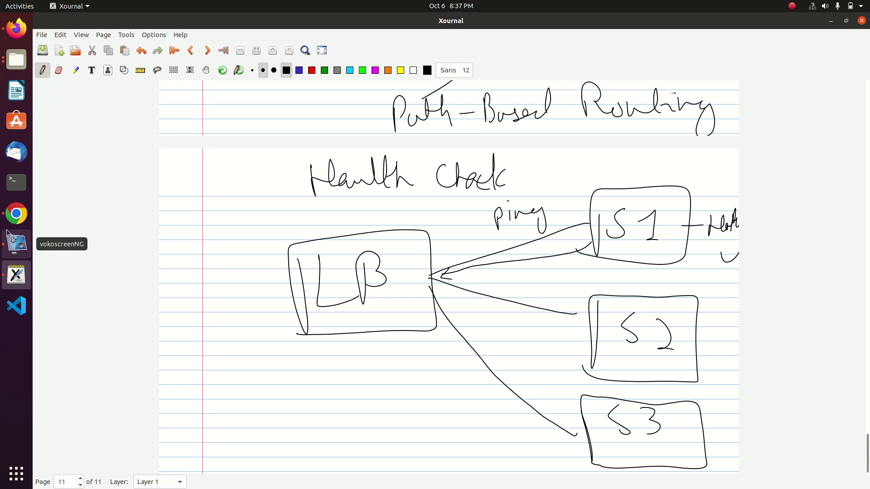
{"action": "left_click", "coordinate": [17, 217]}
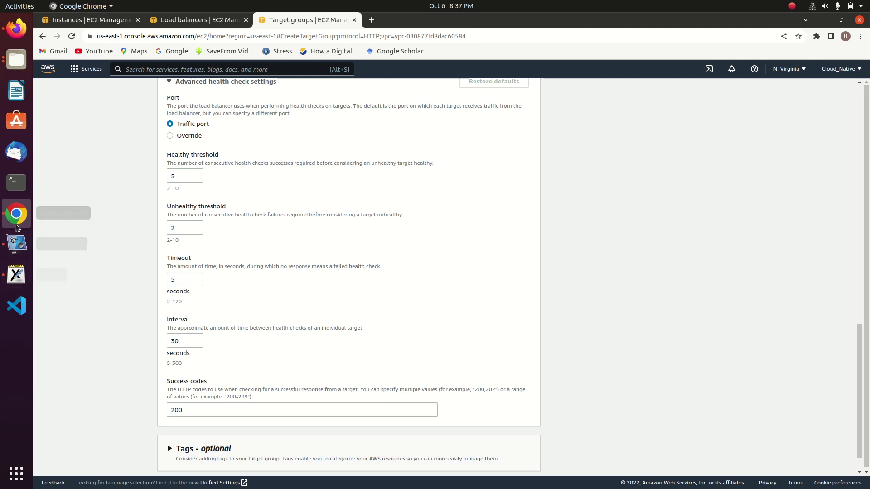
- Switch to Xournal, draw an arrow from LB to S2 labelled "ping", and mark S2 as unhealthy
{"action": "left_click", "coordinate": [17, 274]}
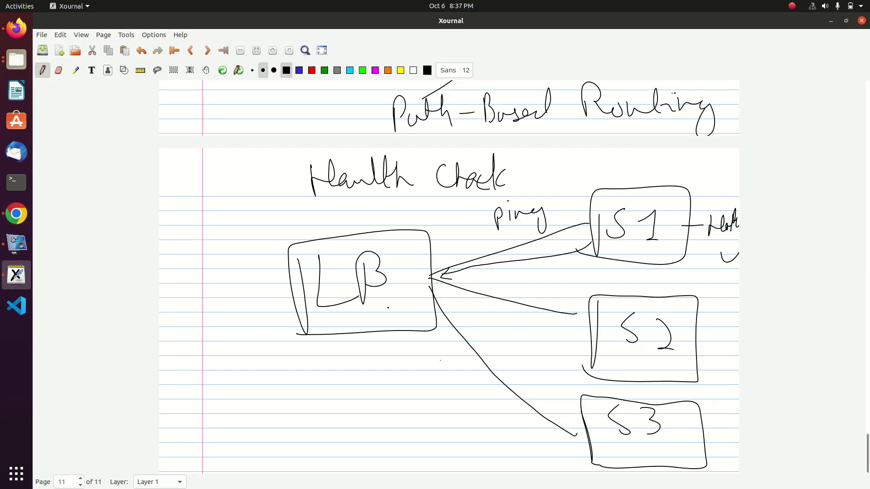
{"action": "mouse_move", "coordinate": [431, 306]}
{"action": "left_mouse_down"}
{"action": "mouse_move", "coordinate": [601, 324]}
{"action": "mouse_move", "coordinate": [581, 334]}
{"action": "left_mouse_up"}
{"action": "mouse_move", "coordinate": [501, 332]}
{"action": "left_mouse_down"}
{"action": "mouse_move", "coordinate": [539, 335]}
{"action": "mouse_move", "coordinate": [534, 360]}
{"action": "left_mouse_up"}
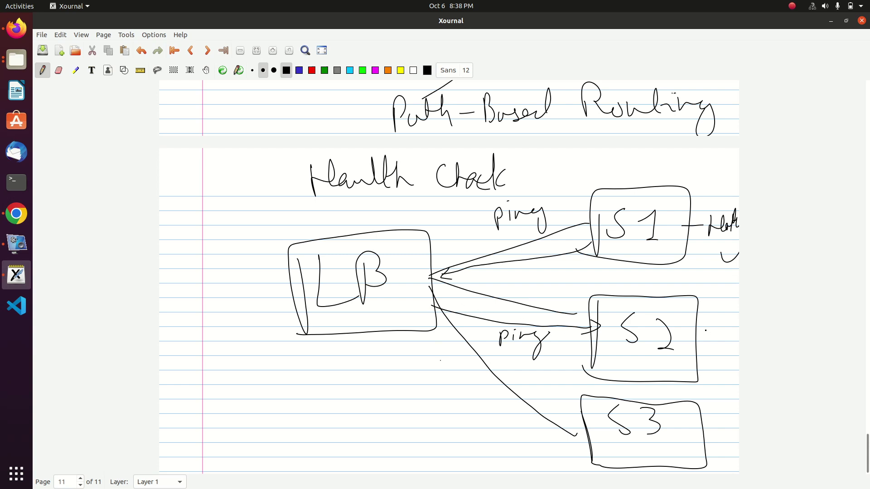
{"action": "mouse_move", "coordinate": [619, 284]}
{"action": "left_mouse_down"}
{"action": "mouse_move", "coordinate": [648, 297]}
{"action": "mouse_move", "coordinate": [657, 284]}
{"action": "mouse_move", "coordinate": [698, 298]}
{"action": "mouse_move", "coordinate": [714, 290]}
{"action": "mouse_move", "coordinate": [732, 317]}
{"action": "mouse_move", "coordinate": [715, 333]}
{"action": "left_mouse_up"}
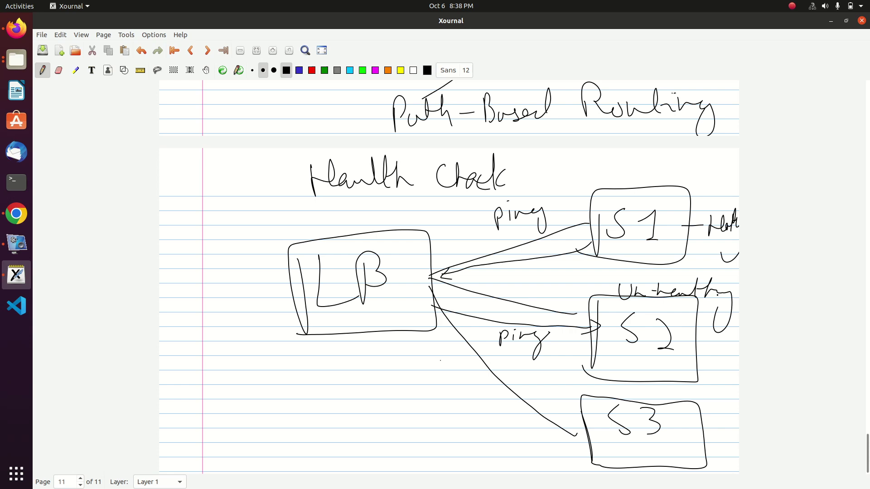
- Switch back to Chrome, keep success code 200 in the health check settings, and proceed to registering targets
{"action": "left_click", "coordinate": [16, 220]}
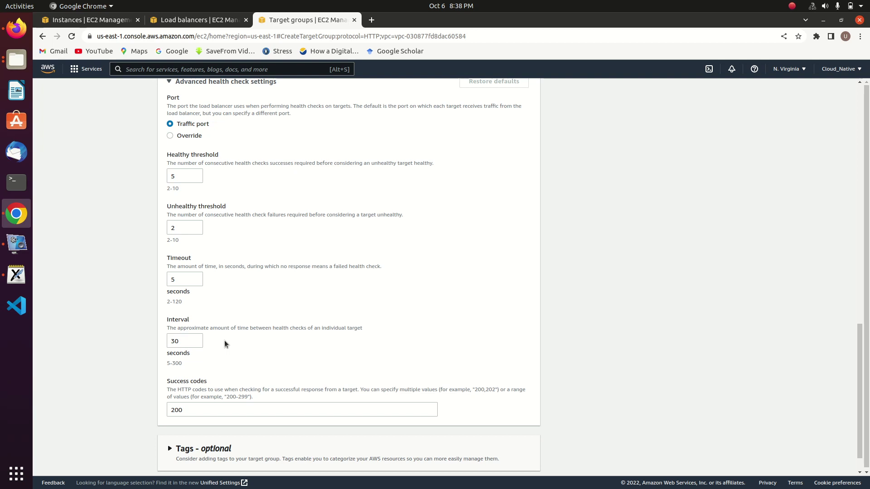
{"action": "left_click", "coordinate": [196, 410]}
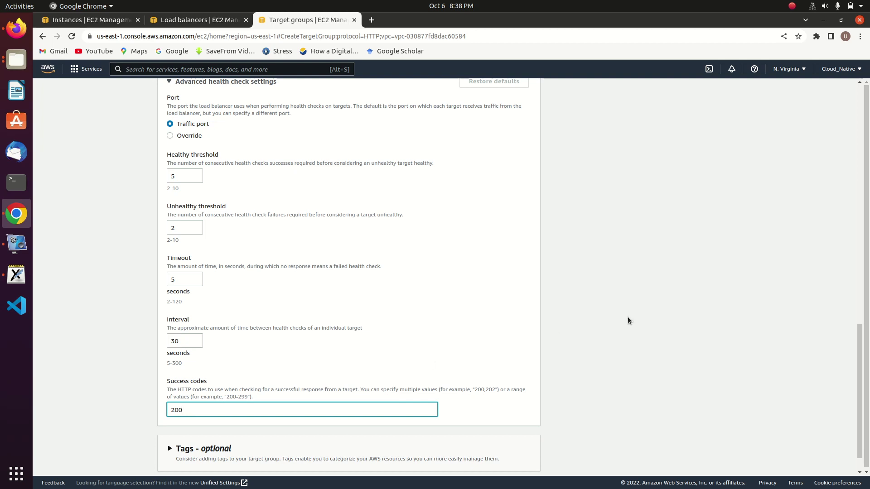
{"action": "mouse_move", "coordinate": [861, 349]}
{"action": "left_mouse_down"}
{"action": "mouse_move", "coordinate": [861, 288]}
{"action": "mouse_move", "coordinate": [860, 392]}
{"action": "left_mouse_up"}
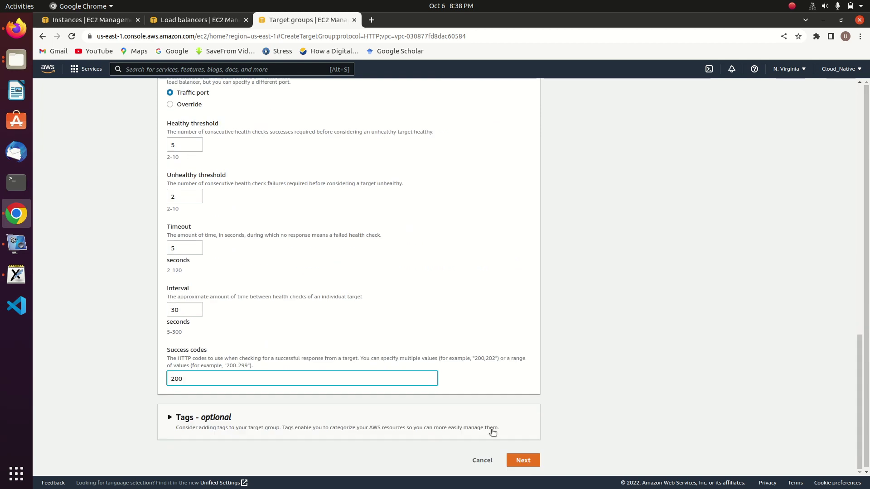
{"action": "left_click", "coordinate": [524, 461]}
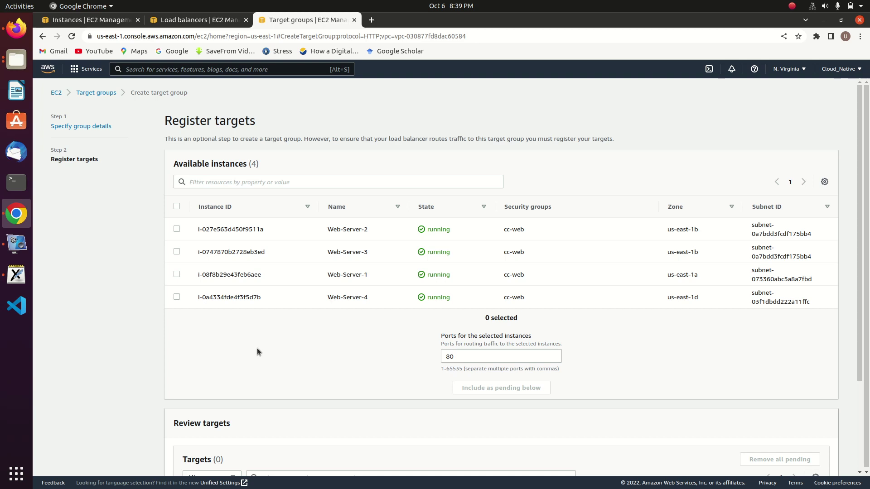
- Add Web-Server-2, Web-Server-3 and Web-Server-4 as pending targets on port 80
{"action": "left_click", "coordinate": [176, 297]}
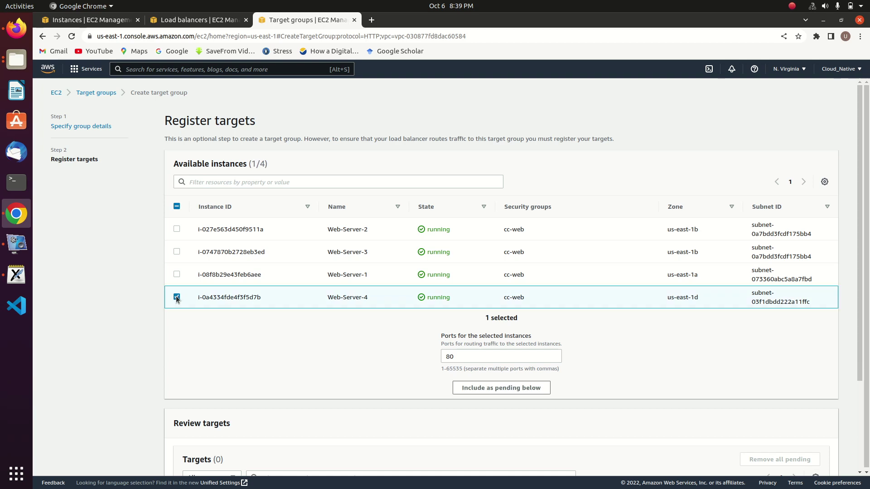
{"action": "left_click", "coordinate": [177, 230]}
{"action": "left_click", "coordinate": [177, 252]}
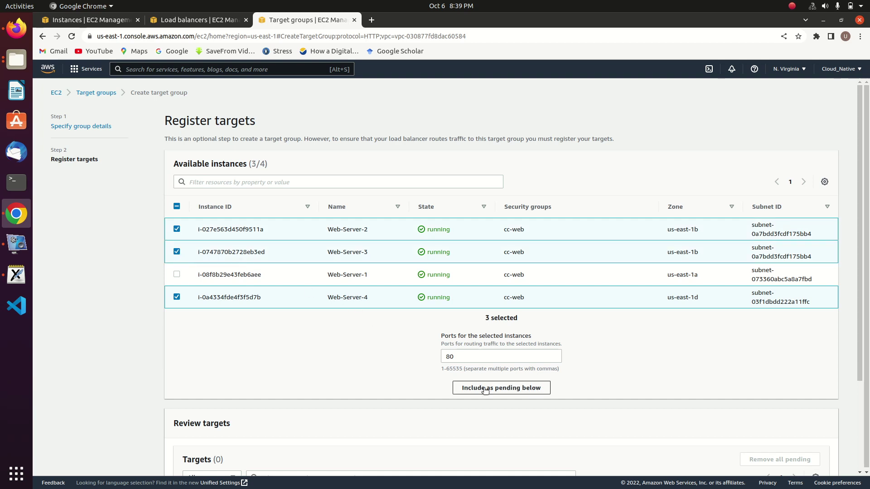
{"action": "left_click_drag", "start_coordinate": [862, 242], "coordinate": [867, 356]}
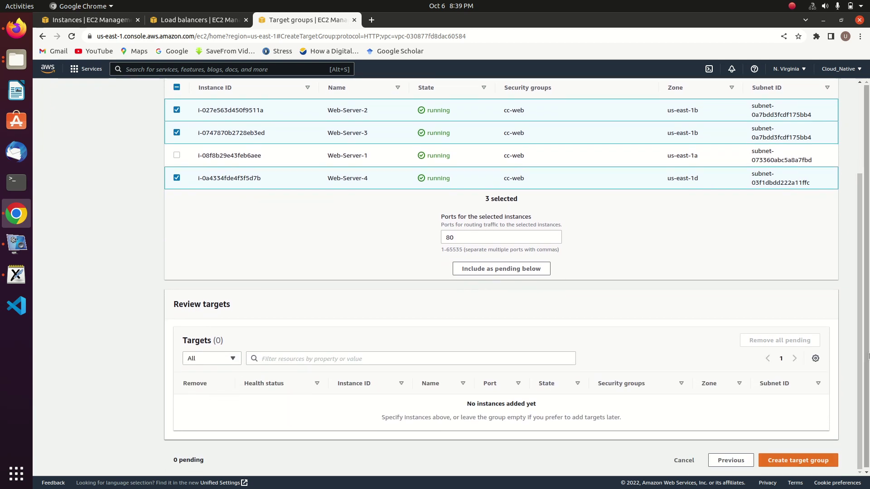
{"action": "left_click", "coordinate": [499, 272]}
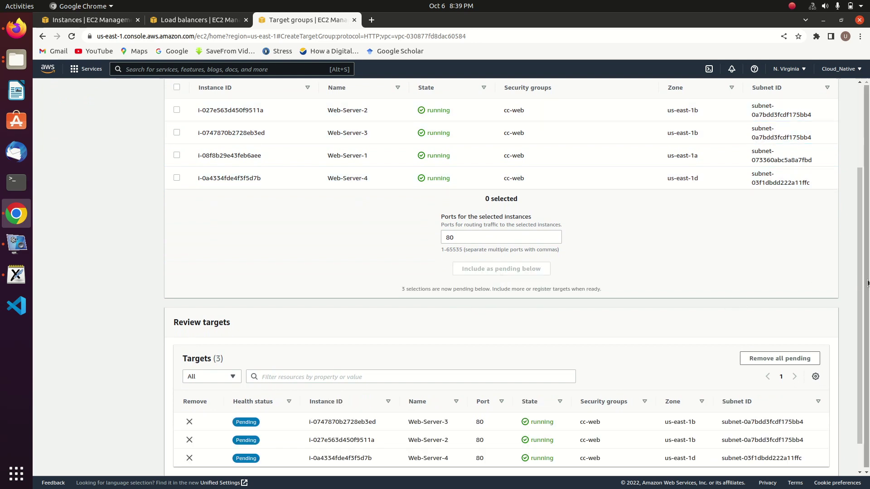
- Create the target group with the pending targets and open the details of target-1
{"action": "left_click_drag", "start_coordinate": [861, 285], "coordinate": [859, 329]}
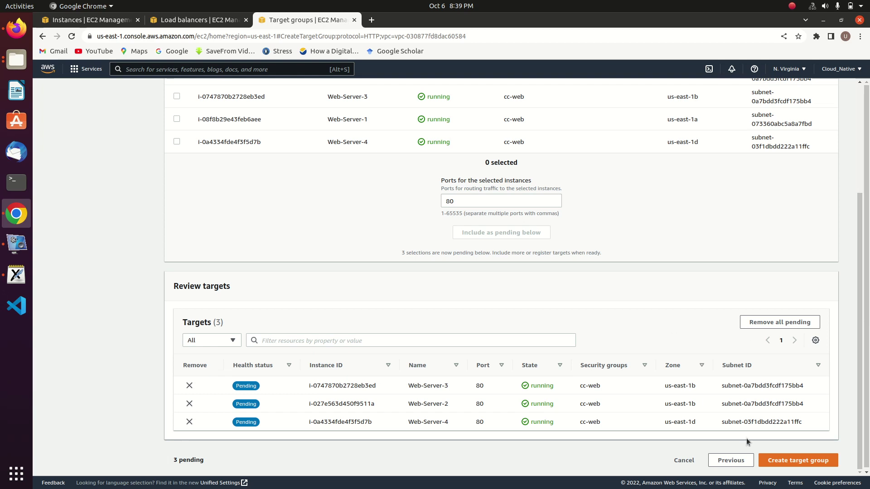
{"action": "left_click", "coordinate": [797, 461]}
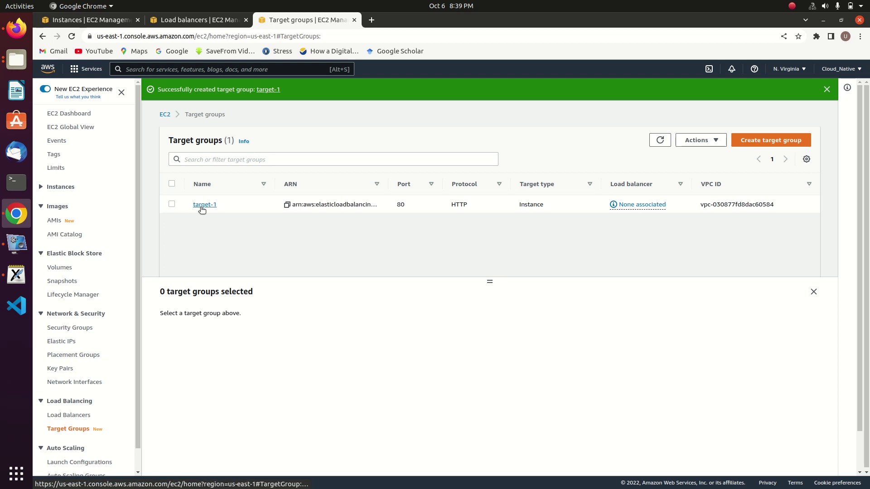
{"action": "left_click", "coordinate": [202, 206]}
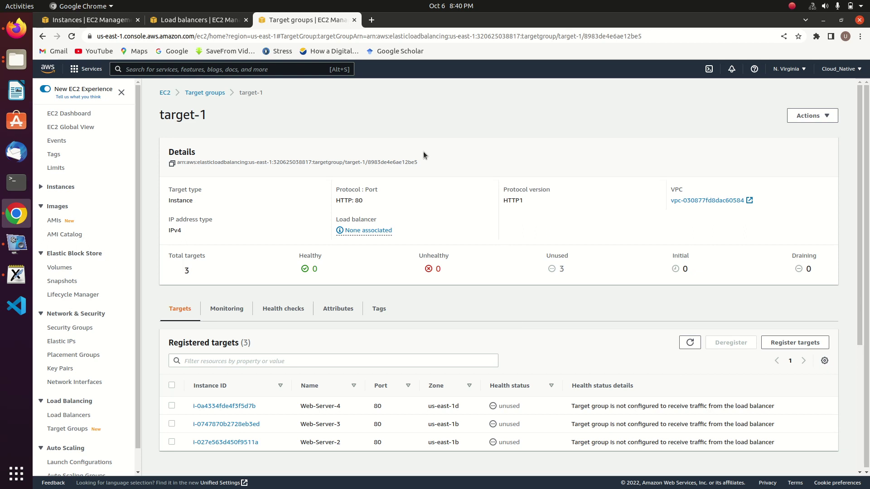
- Return to the load balancer form, refresh the target group choices, and set the HTTP:80 listener's default action to forward to target-1
{"action": "left_click", "coordinate": [200, 20]}
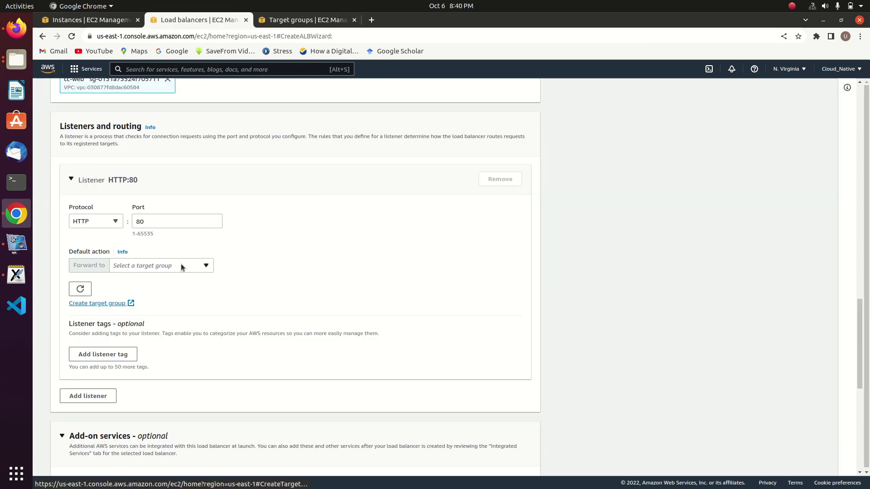
{"action": "left_click", "coordinate": [206, 265]}
{"action": "left_click", "coordinate": [207, 266]}
{"action": "left_click", "coordinate": [84, 289]}
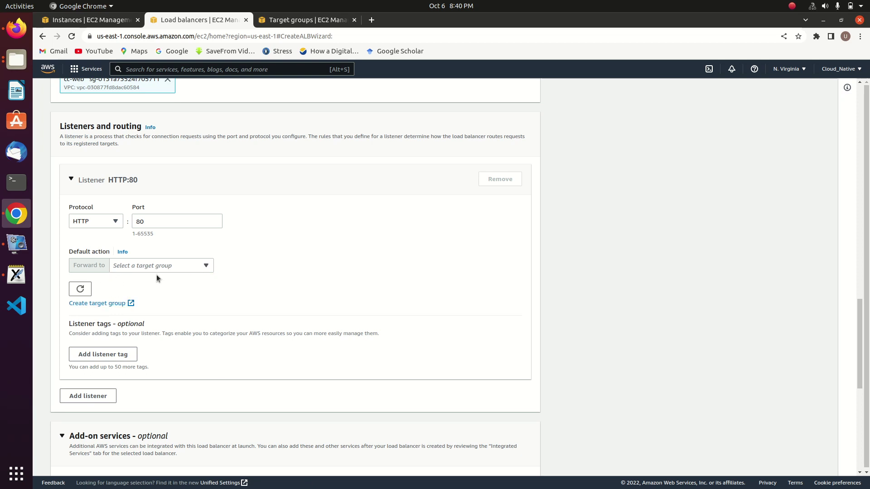
{"action": "left_click", "coordinate": [205, 267]}
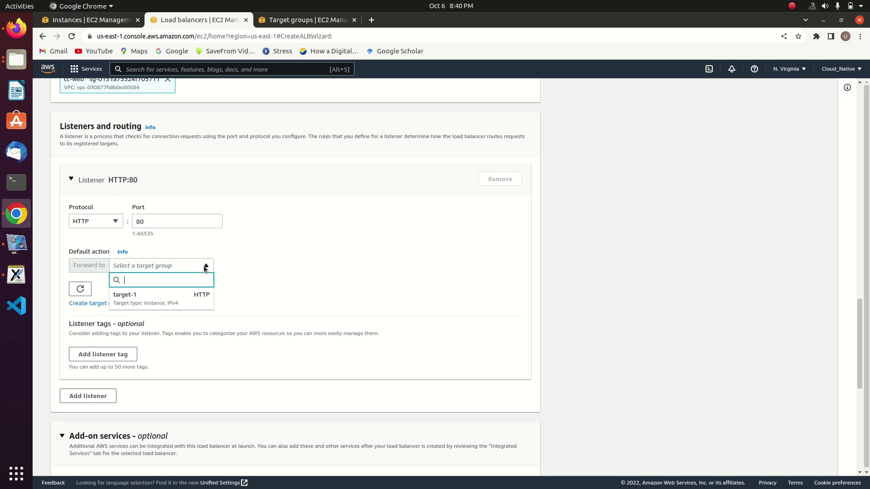
{"action": "left_click", "coordinate": [144, 300]}
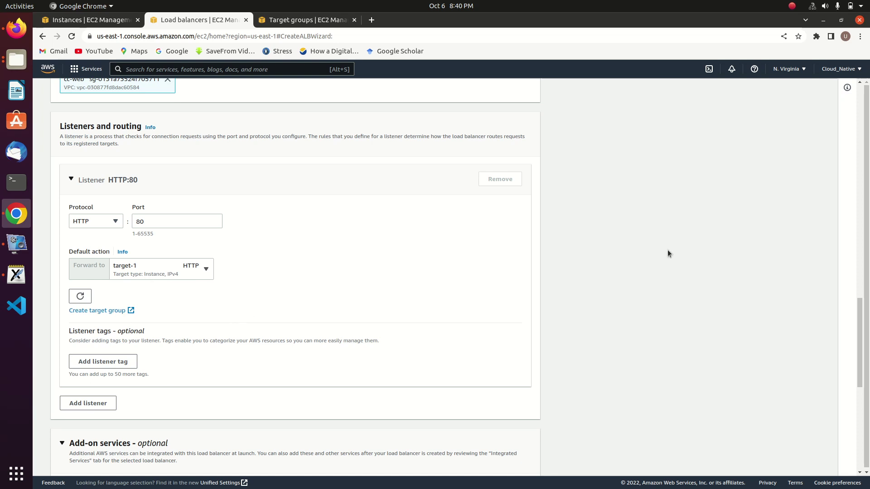
- Create the load balancer from the completed form, view it in the load balancer list and check its state
{"action": "left_click_drag", "start_coordinate": [860, 301], "coordinate": [862, 395]}
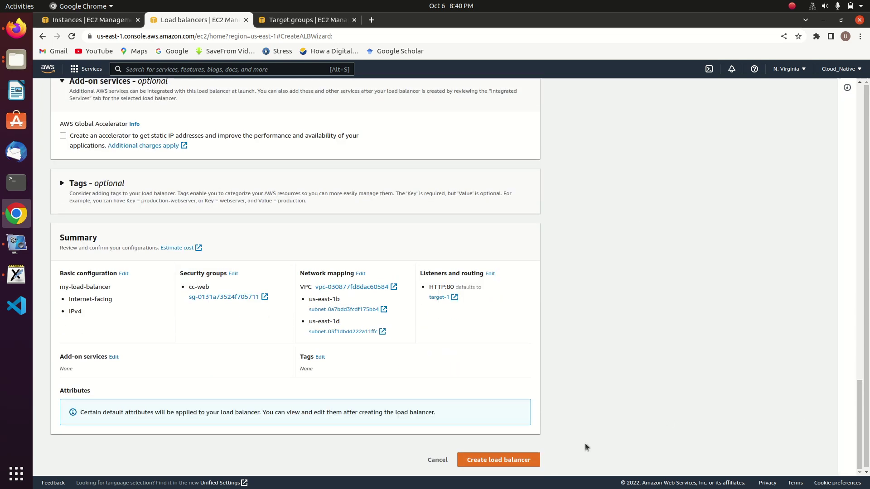
{"action": "left_click", "coordinate": [502, 460]}
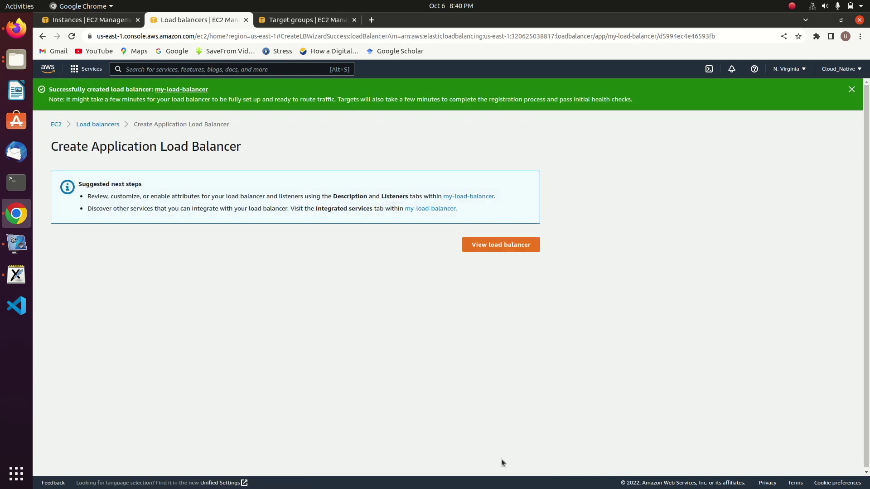
{"action": "left_click", "coordinate": [522, 250]}
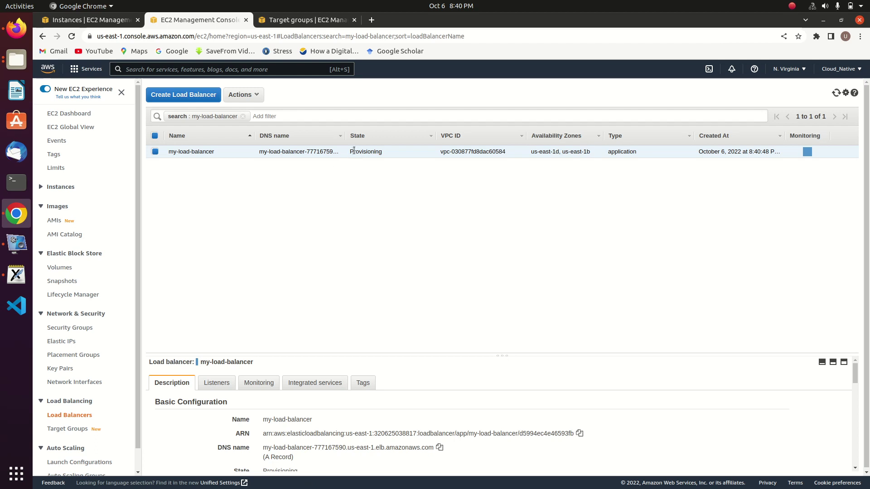
{"action": "left_click_drag", "start_coordinate": [351, 151], "coordinate": [391, 149]}
{"action": "left_click", "coordinate": [374, 203]}
- Check target-1's load balancer association by reopening it from the target groups list, and review its target status counts
{"action": "left_click", "coordinate": [268, 23]}
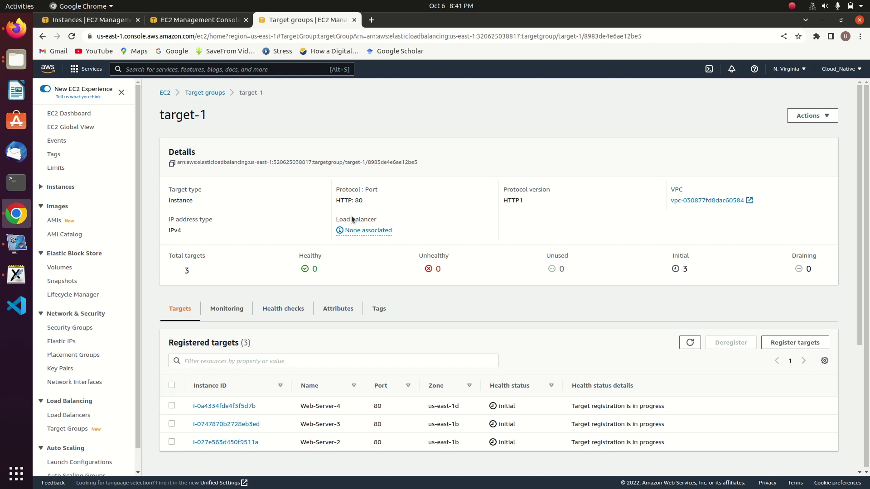
{"action": "left_click_drag", "start_coordinate": [336, 216], "coordinate": [387, 218]}
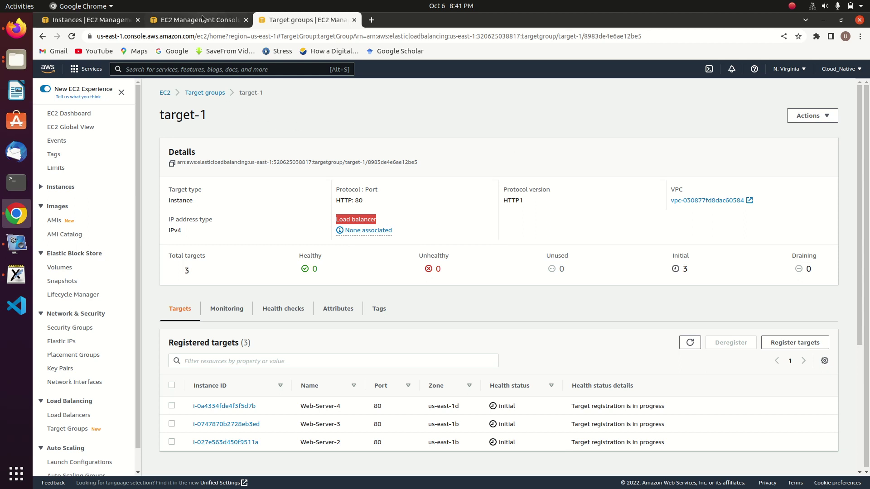
{"action": "left_click", "coordinate": [211, 94]}
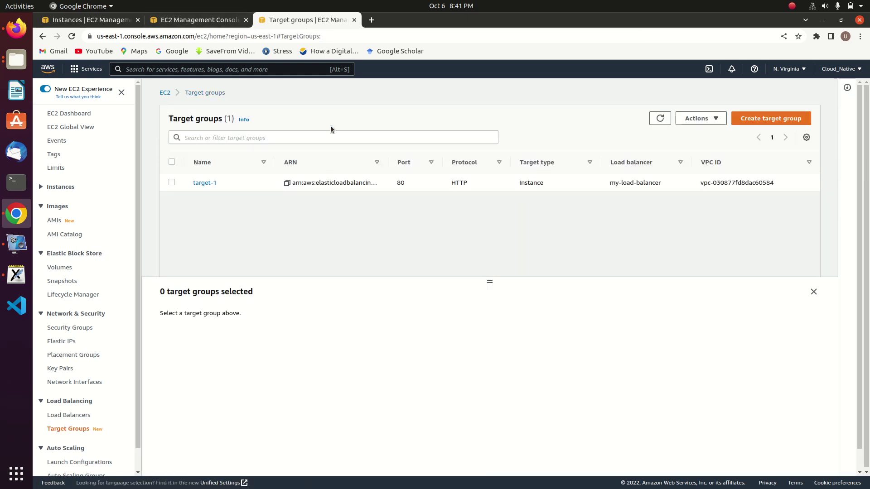
{"action": "left_click", "coordinate": [204, 183]}
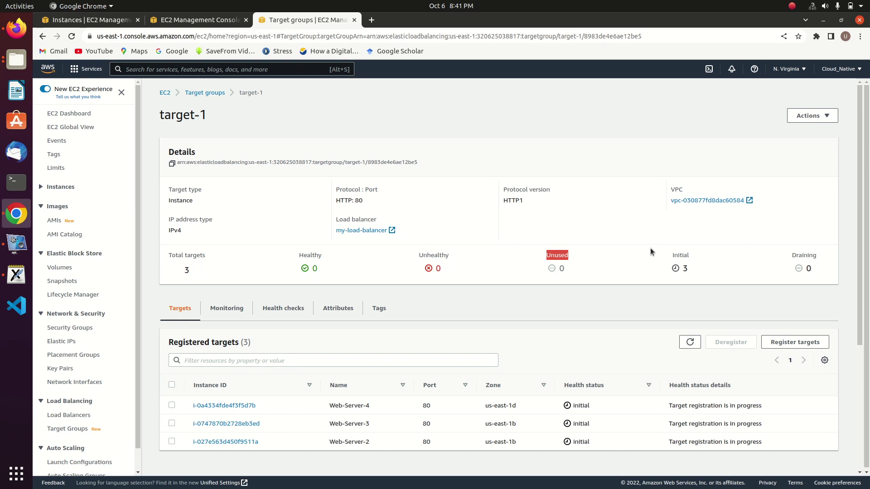
{"action": "left_click_drag", "start_coordinate": [674, 254], "coordinate": [701, 255]}
{"action": "left_click", "coordinate": [445, 189]}
- Refresh the load balancer list to check my-load-balancer's state, and examine the healthy target count of target-1
{"action": "left_click", "coordinate": [197, 24]}
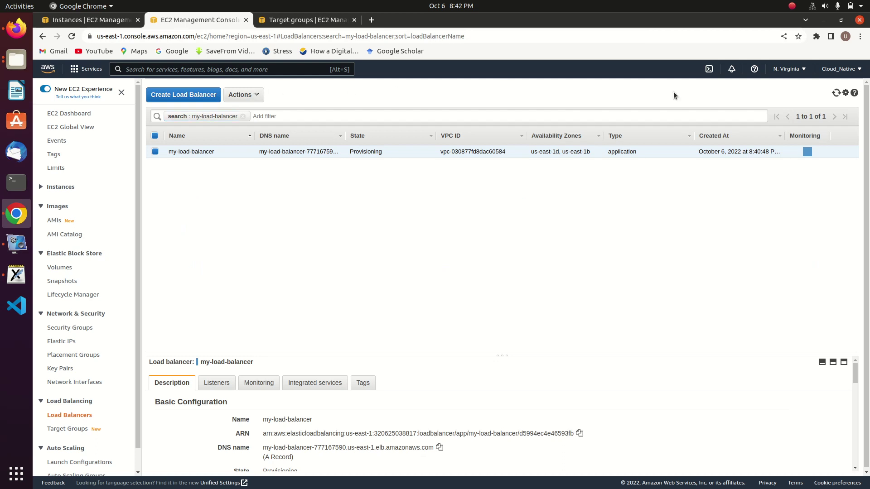
{"action": "left_click", "coordinate": [836, 94]}
{"action": "left_click", "coordinate": [300, 19]}
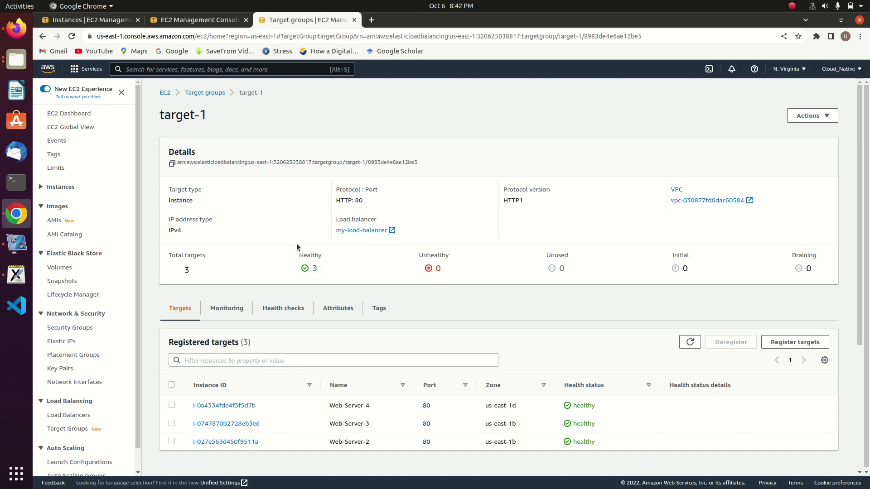
{"action": "left_click_drag", "start_coordinate": [298, 253], "coordinate": [324, 274]}
{"action": "left_click", "coordinate": [343, 261]}
- Open a blank browser tab and return to the EC2 instances list
{"action": "left_click", "coordinate": [371, 20]}
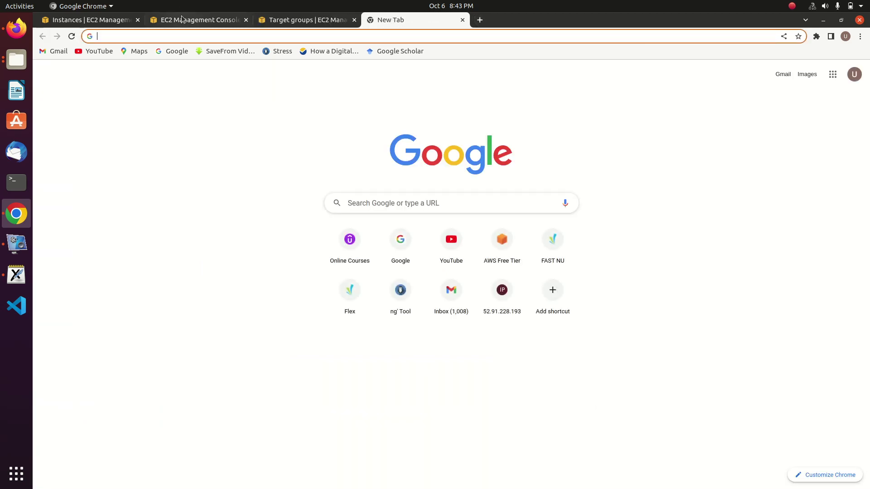
{"action": "left_click", "coordinate": [181, 19]}
{"action": "left_click", "coordinate": [100, 20]}
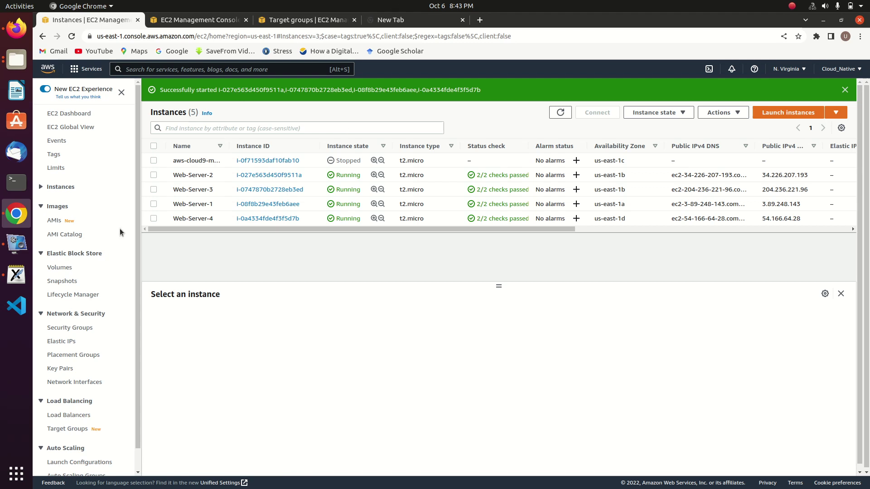
- Switch to Xournal and handwrite client labels C1, C2, C3 through Cn beside the LB box in the Health Check diagram
{"action": "left_click", "coordinate": [19, 277]}
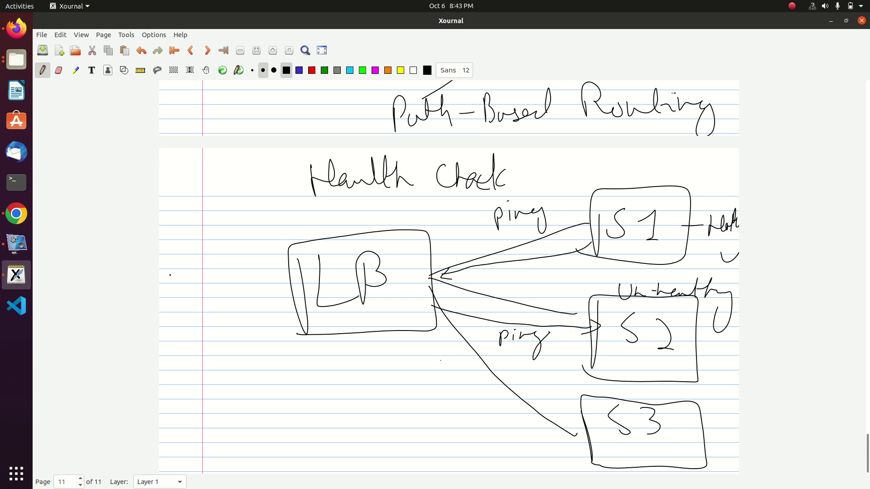
{"action": "mouse_move", "coordinate": [175, 276]}
{"action": "left_mouse_down"}
{"action": "mouse_move", "coordinate": [166, 293]}
{"action": "mouse_move", "coordinate": [177, 294]}
{"action": "left_mouse_up"}
{"action": "mouse_move", "coordinate": [180, 273]}
{"action": "left_mouse_down"}
{"action": "mouse_move", "coordinate": [180, 332]}
{"action": "mouse_move", "coordinate": [194, 327]}
{"action": "left_mouse_up"}
{"action": "mouse_move", "coordinate": [168, 363]}
{"action": "left_mouse_down"}
{"action": "mouse_move", "coordinate": [202, 377]}
{"action": "mouse_move", "coordinate": [198, 424]}
{"action": "left_mouse_up"}
{"action": "left_click", "coordinate": [198, 429]}
{"action": "mouse_move", "coordinate": [183, 468]}
{"action": "left_mouse_down"}
{"action": "mouse_move", "coordinate": [236, 466]}
{"action": "mouse_move", "coordinate": [183, 466]}
{"action": "left_mouse_up"}
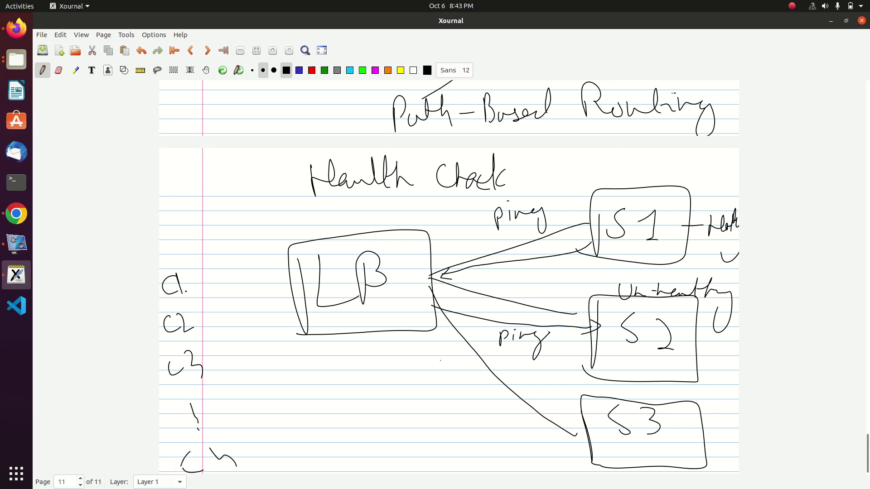
- Draw connecting lines from clients C1, C2, C3 and Cn to the LB box
{"action": "left_click_drag", "start_coordinate": [194, 282], "coordinate": [286, 266]}
{"action": "left_click_drag", "start_coordinate": [201, 322], "coordinate": [278, 285]}
{"action": "left_click_drag", "start_coordinate": [220, 368], "coordinate": [280, 313]}
{"action": "mouse_move", "coordinate": [243, 457]}
{"action": "left_mouse_down"}
{"action": "mouse_move", "coordinate": [263, 358]}
{"action": "mouse_move", "coordinate": [281, 316]}
{"action": "left_mouse_up"}
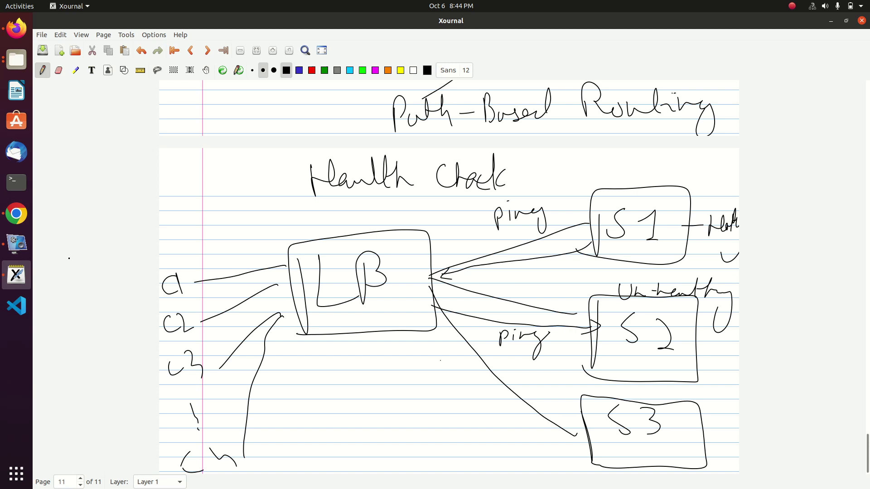
- Switch back to Chrome, copy my-load-balancer's DNS name and load that address in the blank browser tab
{"action": "left_click", "coordinate": [16, 214]}
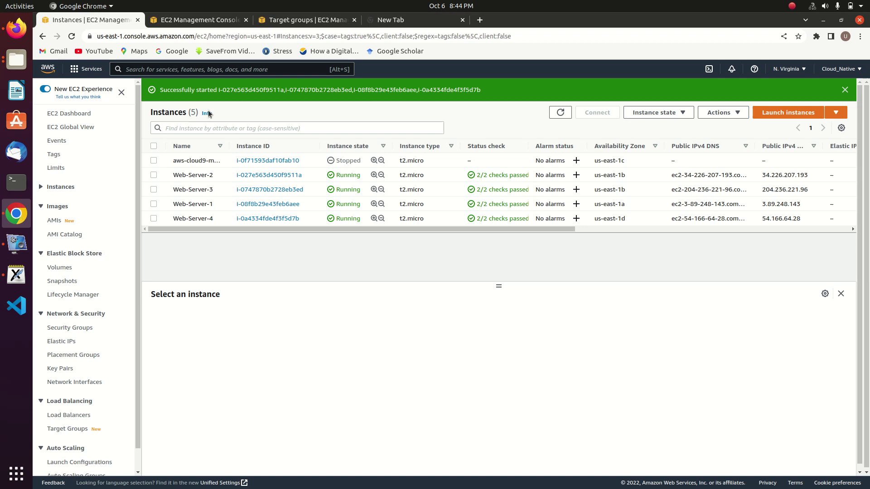
{"action": "left_click", "coordinate": [303, 21]}
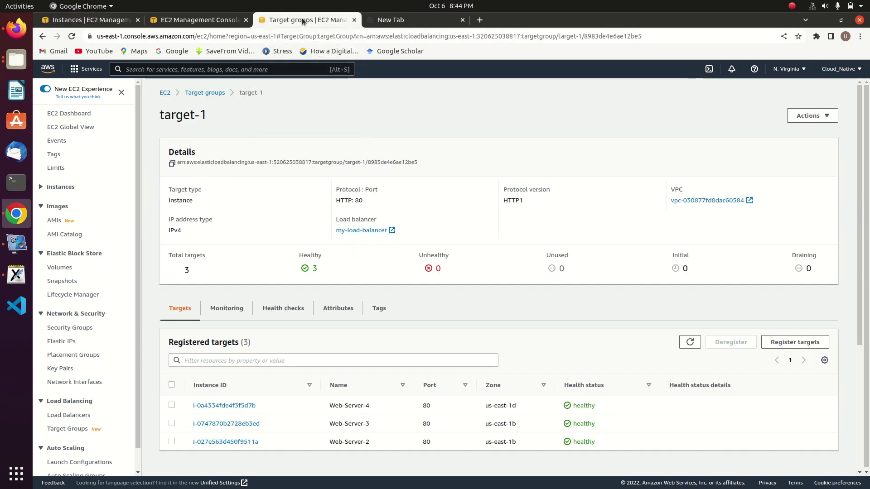
{"action": "left_click", "coordinate": [389, 19]}
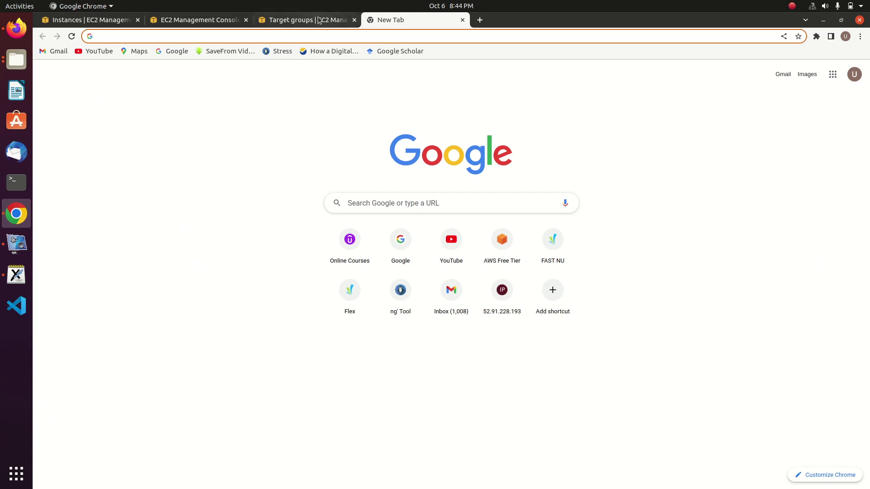
{"action": "mouse_move", "coordinate": [318, 20]}
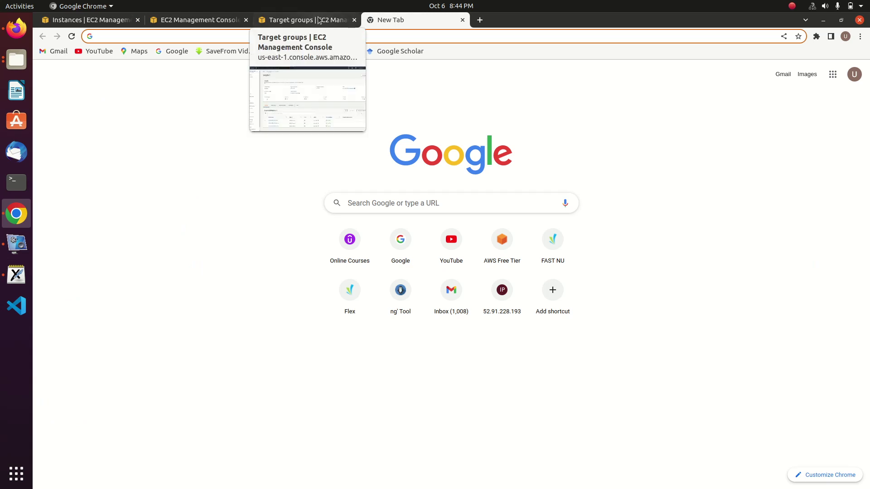
{"action": "left_click", "coordinate": [208, 23]}
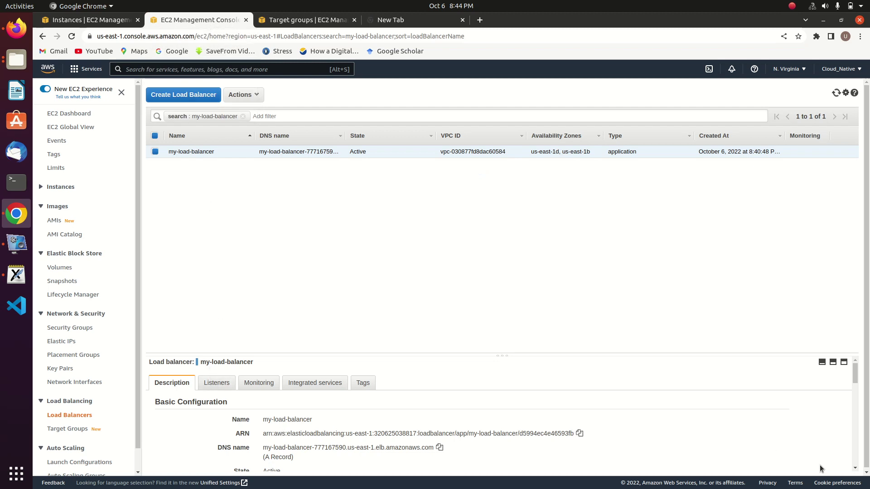
{"action": "scroll", "coordinate": [854, 471], "scroll_direction": "down", "scroll_amount": 3}
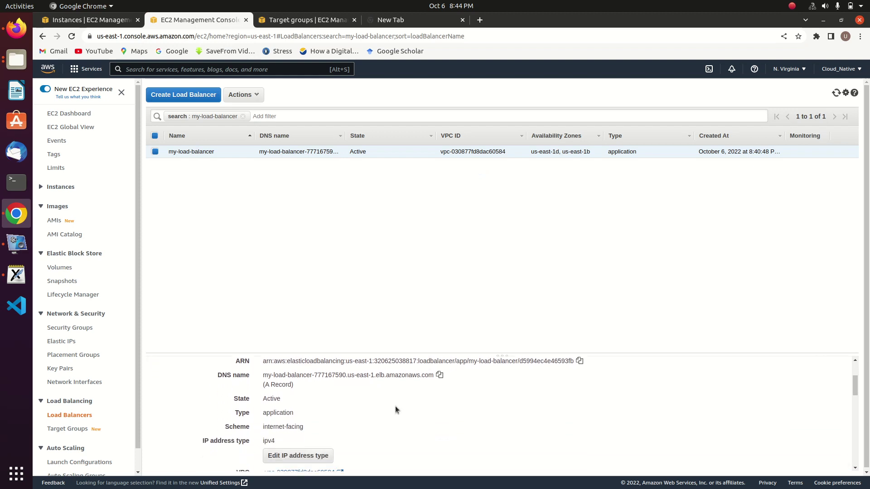
{"action": "left_click", "coordinate": [440, 376]}
{"action": "left_click", "coordinate": [398, 20]}
{"action": "left_click", "coordinate": [370, 33]}
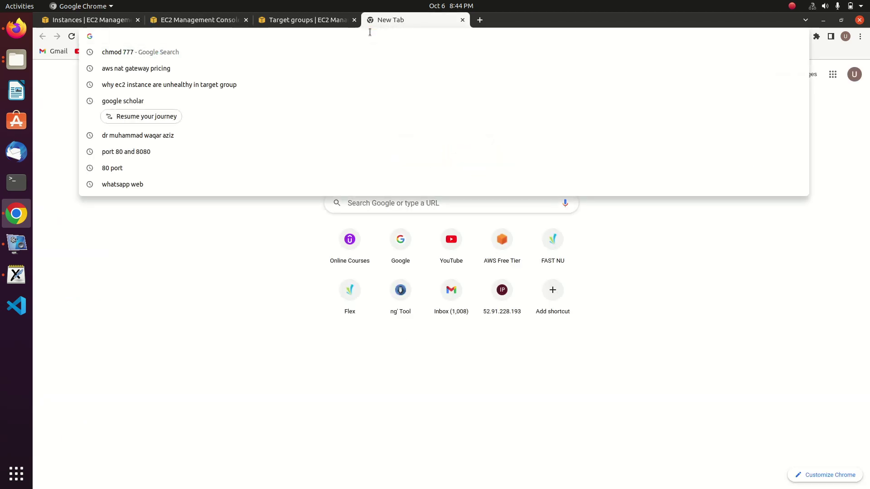
{"action": "key", "text": "ctrl+v"}
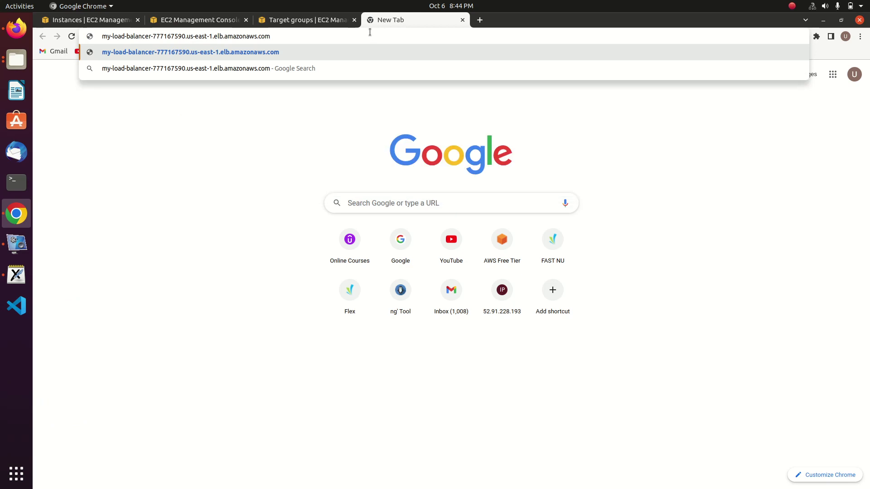
{"action": "key", "text": "Return"}
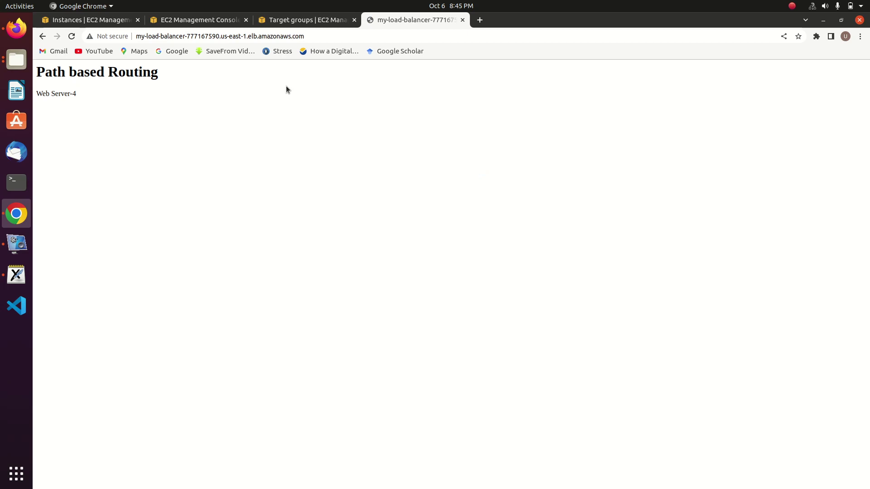
- Reload the load balancer page repeatedly to examine which web server answers each request
{"action": "left_click", "coordinate": [72, 39]}
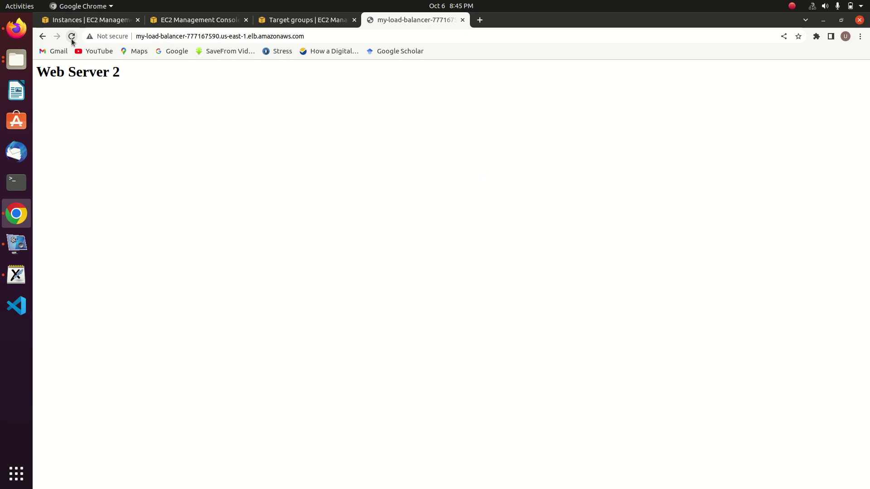
{"action": "left_click", "coordinate": [72, 39]}
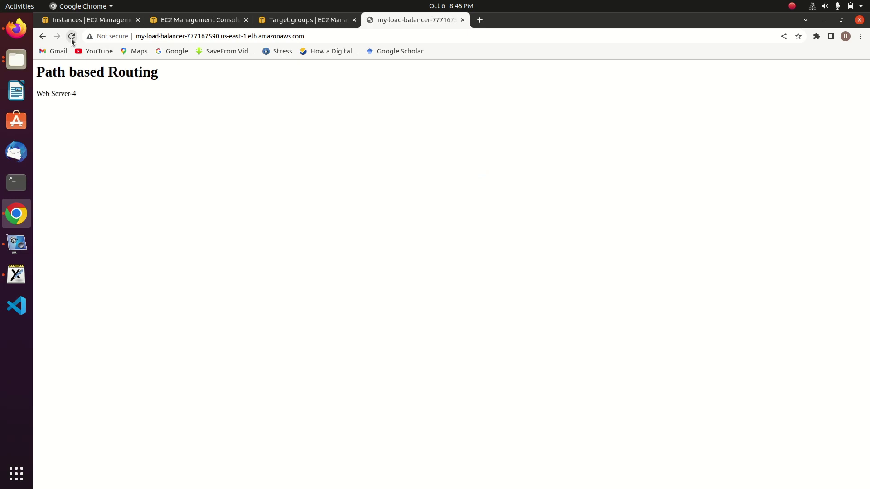
{"action": "left_click", "coordinate": [71, 39]}
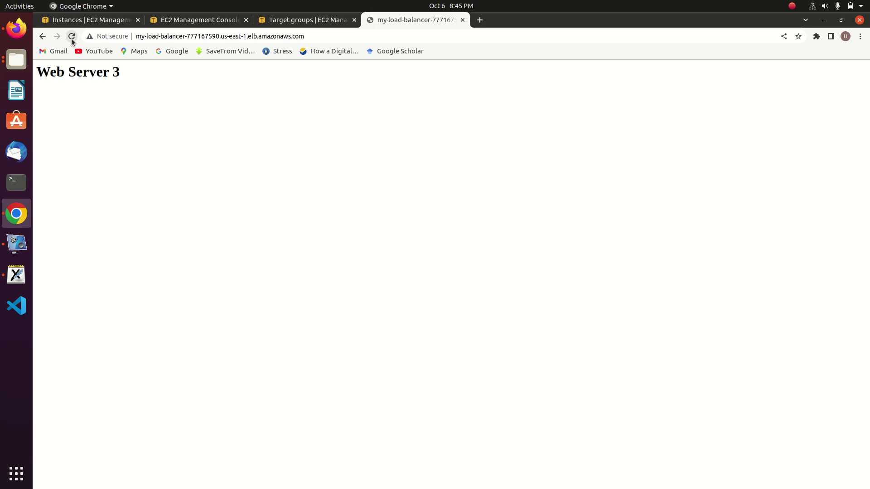
{"action": "left_click", "coordinate": [71, 39]}
{"action": "left_click", "coordinate": [72, 39]}
{"action": "left_click", "coordinate": [71, 39]}
{"action": "left_click", "coordinate": [72, 39]}
{"action": "left_click", "coordinate": [71, 39]}
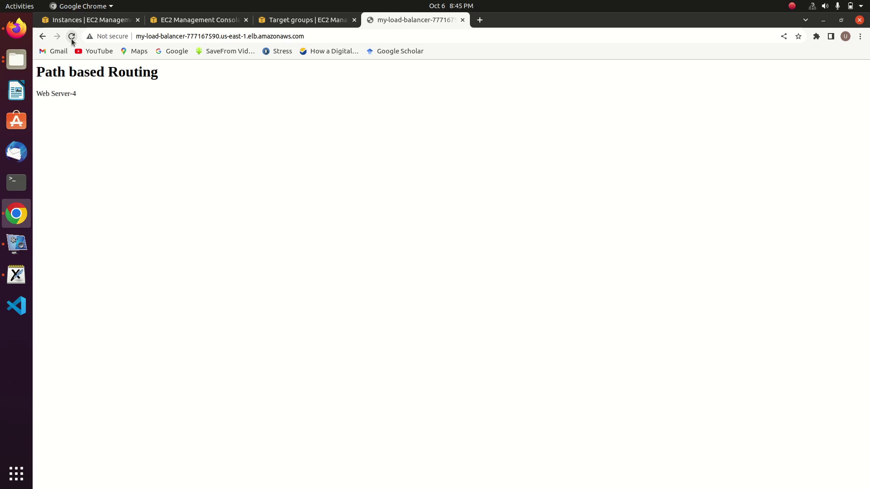
{"action": "left_click", "coordinate": [72, 39]}
{"action": "left_click", "coordinate": [71, 39]}
{"action": "left_click", "coordinate": [72, 37]}
{"action": "left_click", "coordinate": [72, 36]}
{"action": "left_click", "coordinate": [71, 36]}
{"action": "left_click", "coordinate": [71, 39]}
{"action": "left_click", "coordinate": [72, 39]}
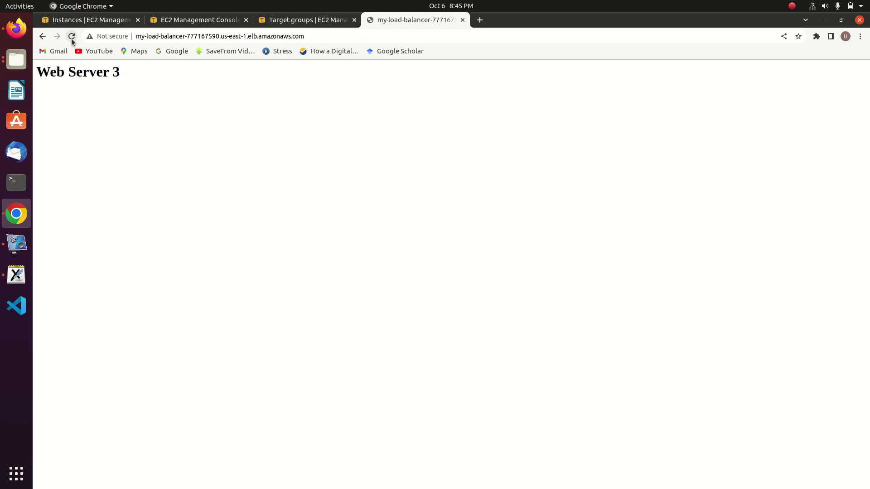
{"action": "left_click", "coordinate": [72, 39]}
{"action": "left_click", "coordinate": [72, 39]}
{"action": "left_click", "coordinate": [72, 39]}
{"action": "left_click", "coordinate": [72, 39]}
{"action": "left_click", "coordinate": [72, 36]}
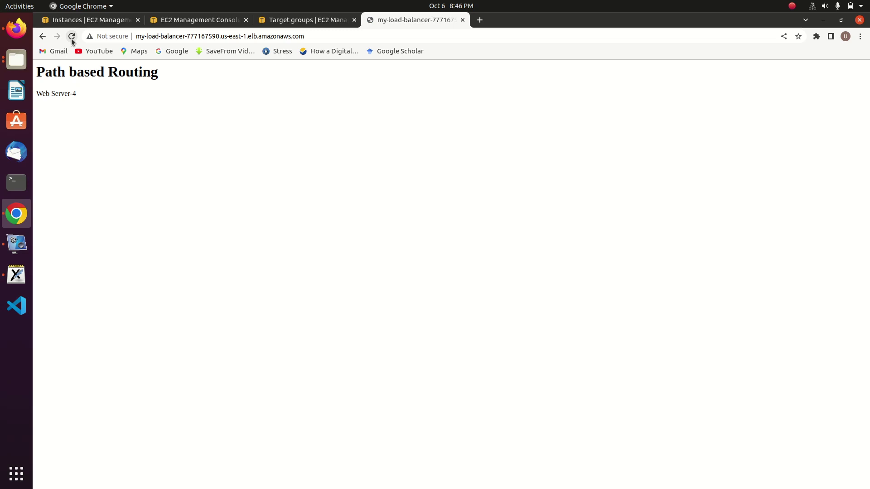
- Close the load balancer test page and return to the target groups list
{"action": "left_click", "coordinate": [462, 20]}
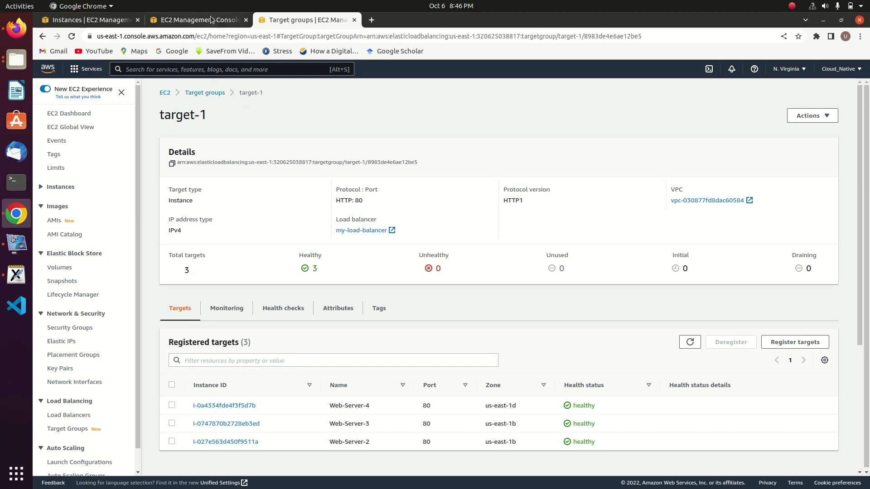
{"action": "left_click", "coordinate": [203, 94]}
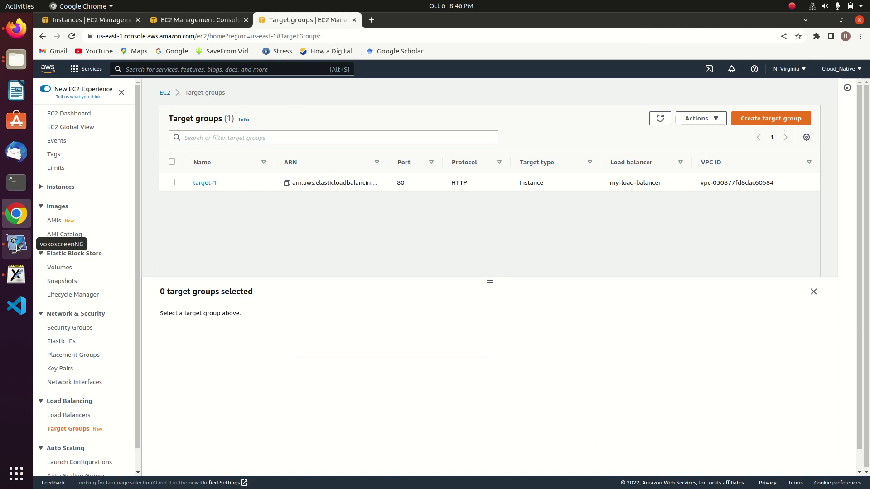
- Switch to Xournal and review the Round Robin LB Strategy diagram on page 2
{"action": "left_click", "coordinate": [16, 275]}
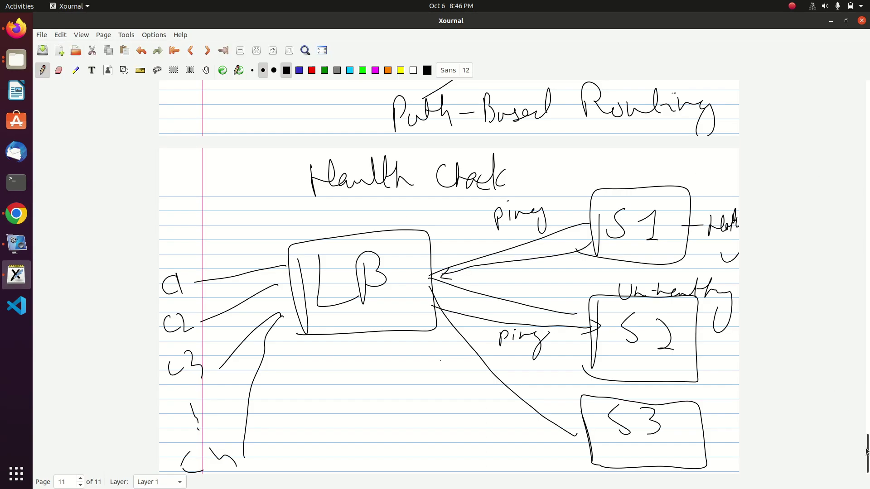
{"action": "left_click_drag", "start_coordinate": [868, 452], "coordinate": [867, 248]}
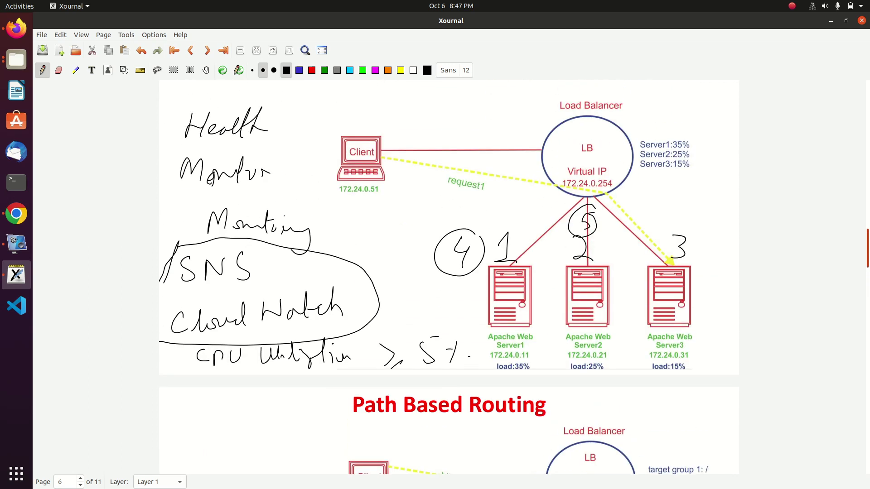
{"action": "left_click_drag", "start_coordinate": [867, 248], "coordinate": [867, 135]}
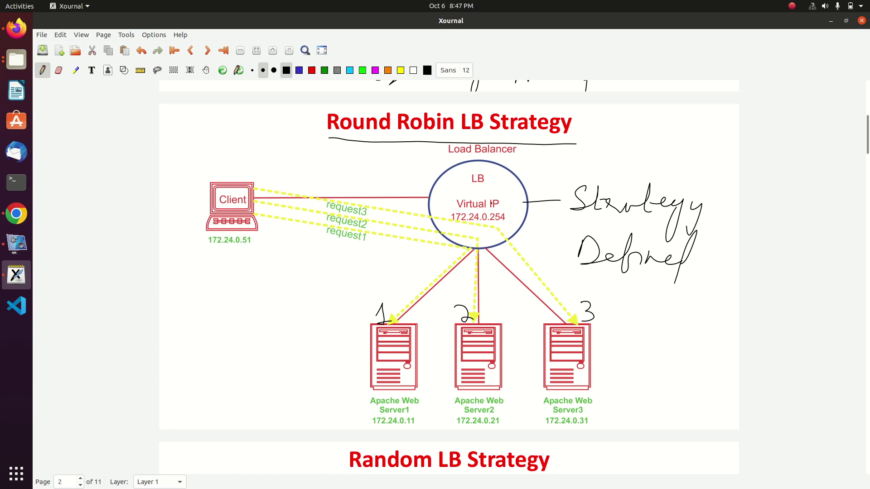
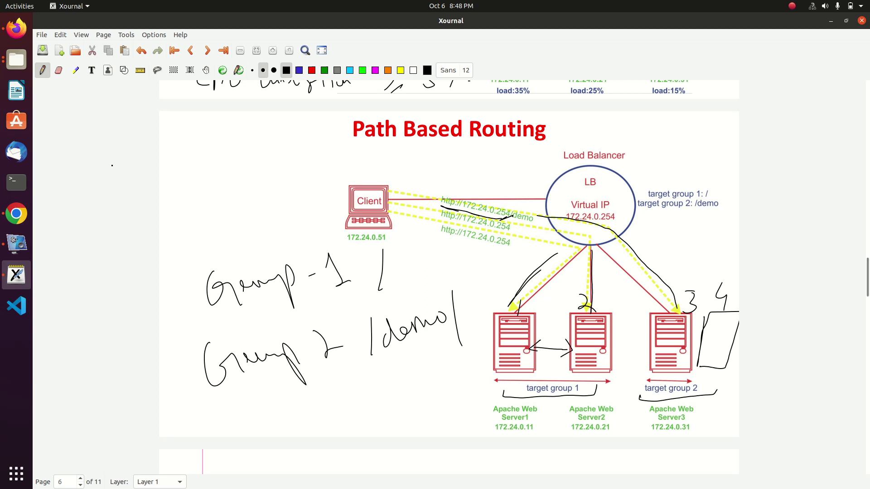
- Switch to Chrome and compare the web server instances' availability zones with the zones enabled on my-load-balancer
{"action": "left_click", "coordinate": [17, 215]}
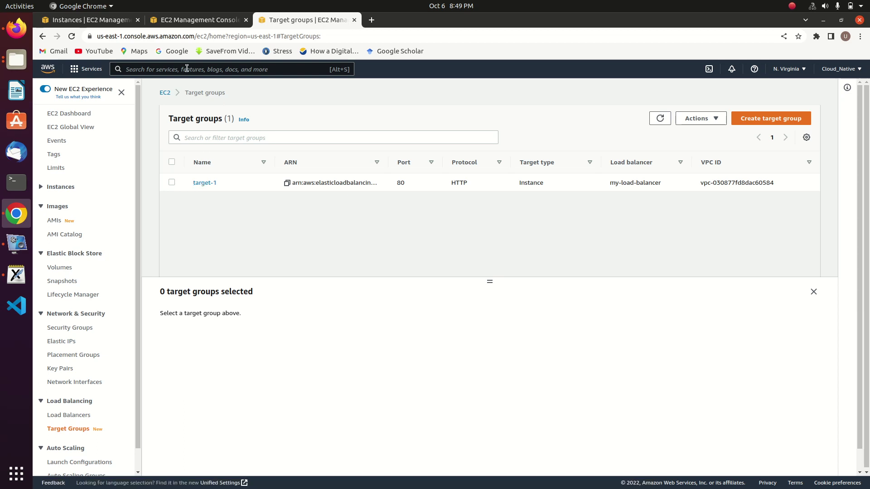
{"action": "left_click", "coordinate": [82, 23]}
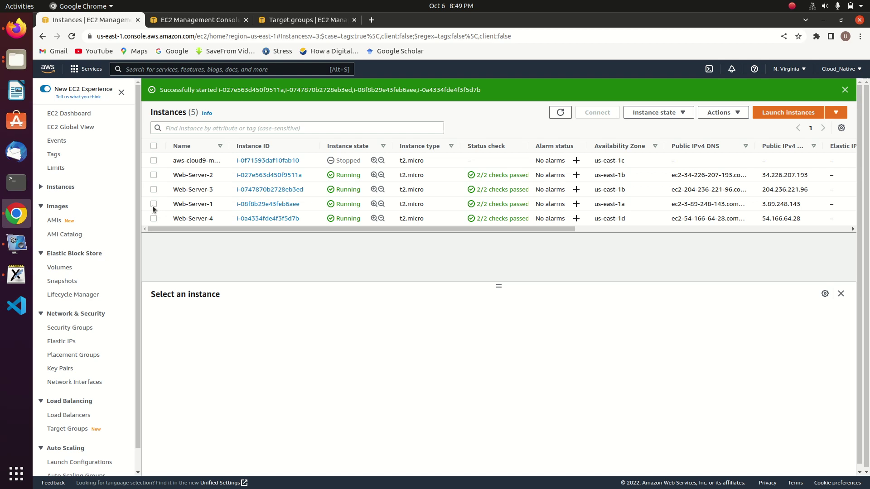
{"action": "left_click", "coordinate": [203, 21]}
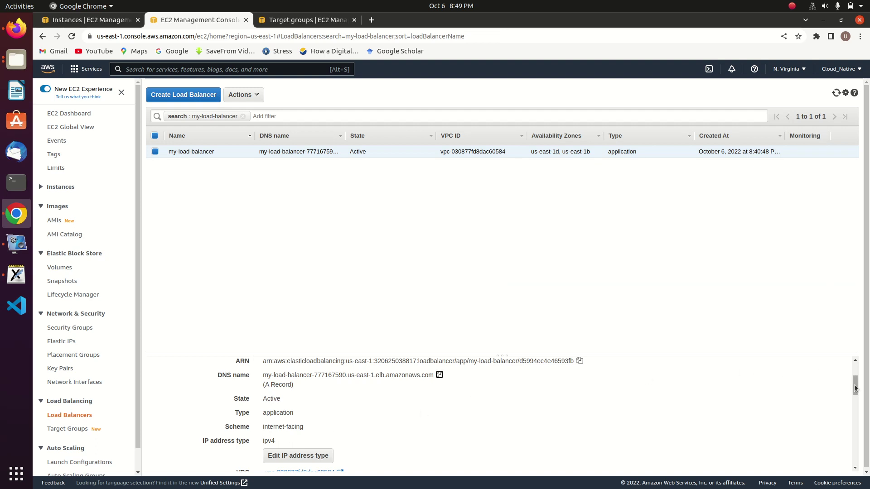
{"action": "left_click_drag", "start_coordinate": [855, 387], "coordinate": [855, 373]}
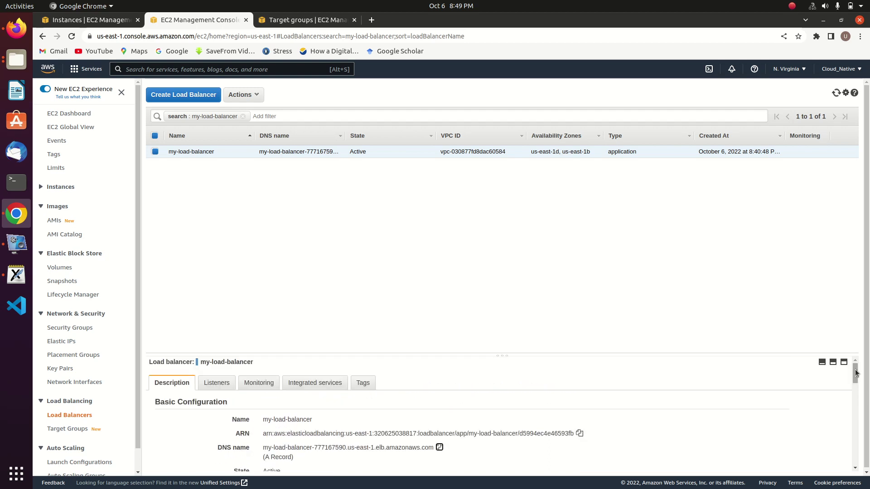
{"action": "left_click_drag", "start_coordinate": [855, 373], "coordinate": [855, 394]}
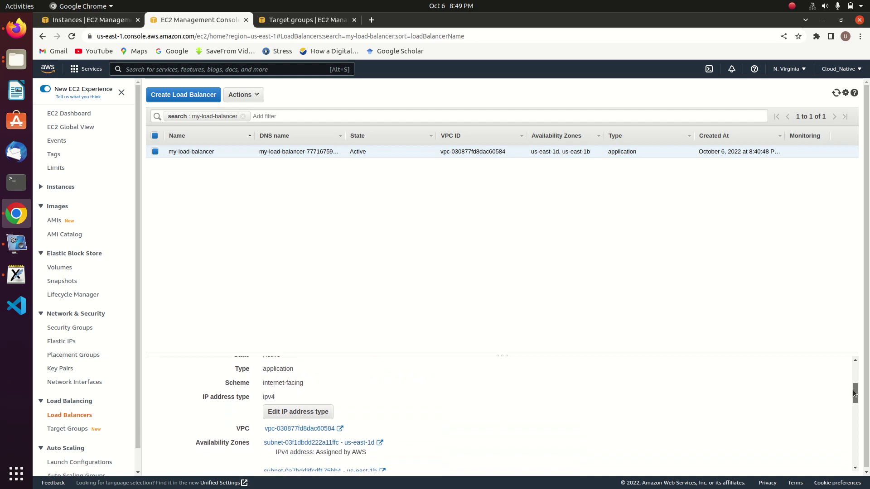
{"action": "left_click", "coordinate": [105, 20]}
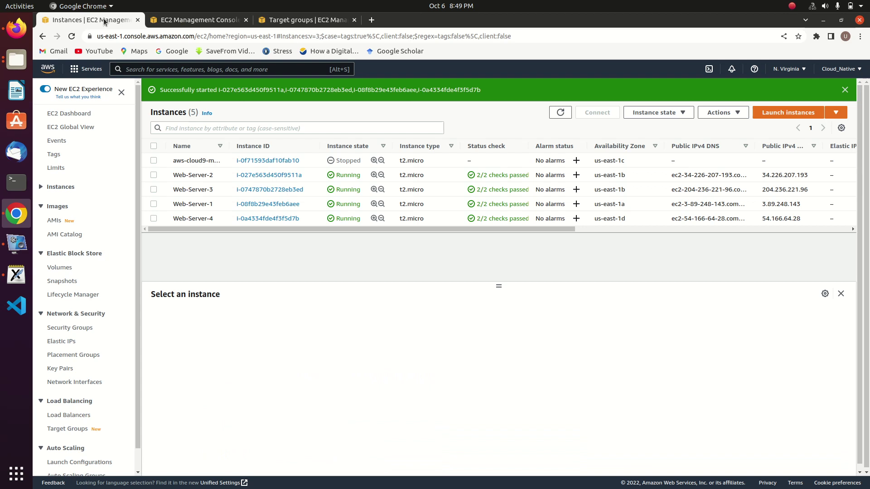
{"action": "left_click", "coordinate": [195, 21]}
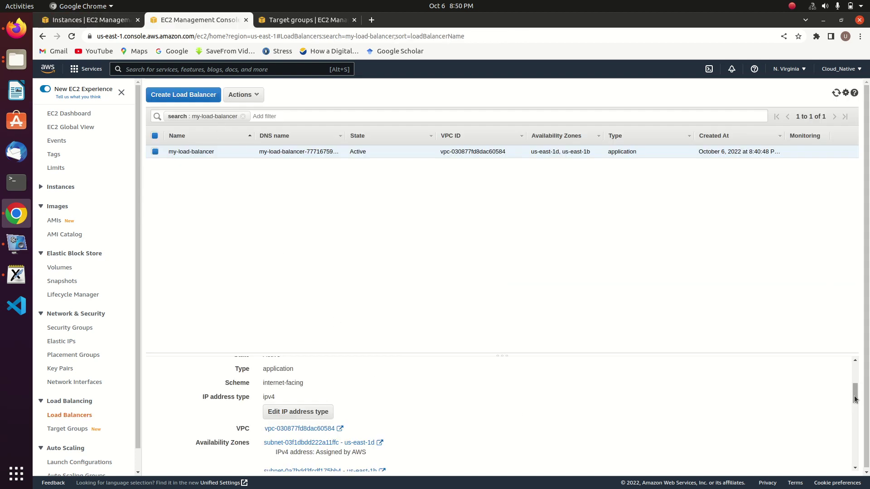
{"action": "left_click_drag", "start_coordinate": [855, 400], "coordinate": [856, 379]}
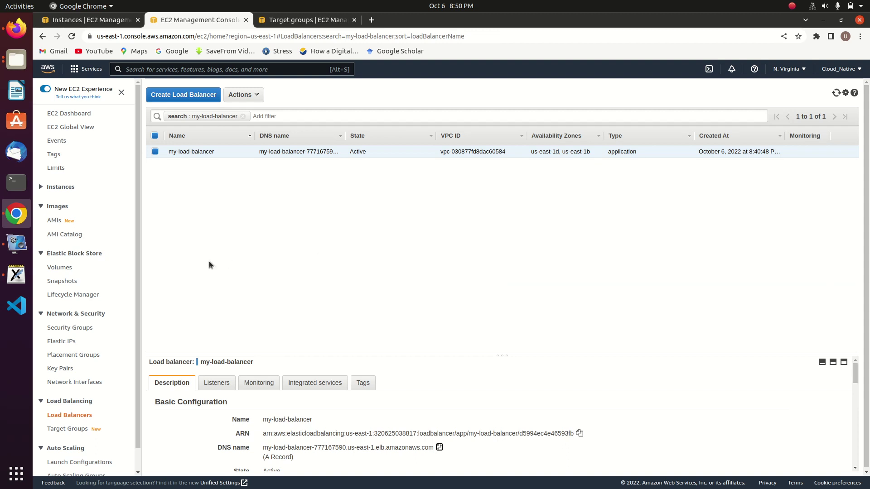
- Add the us-east-1a availability zone to my-load-balancer's subnets and save the change
{"action": "left_click", "coordinate": [258, 96]}
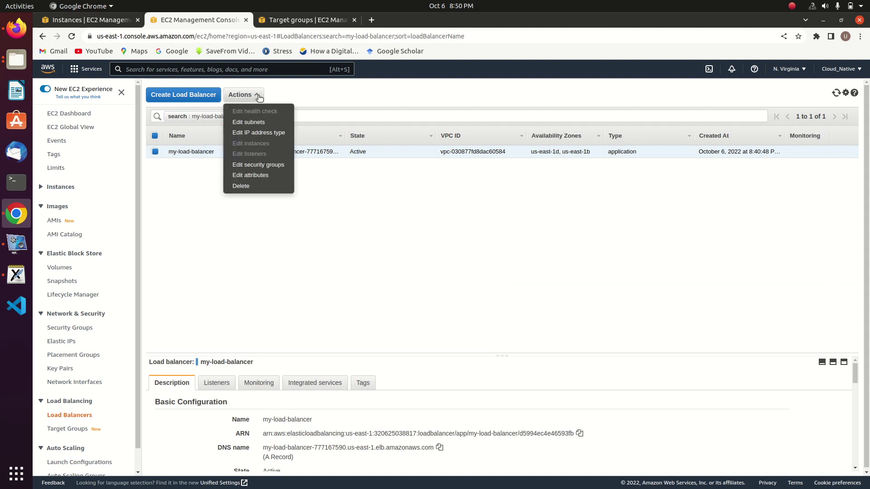
{"action": "left_click", "coordinate": [241, 120]}
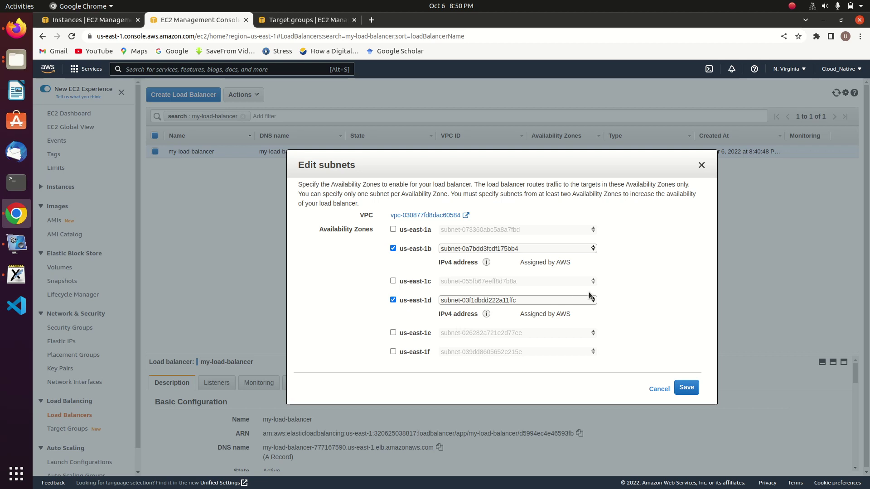
{"action": "left_click", "coordinate": [393, 229]}
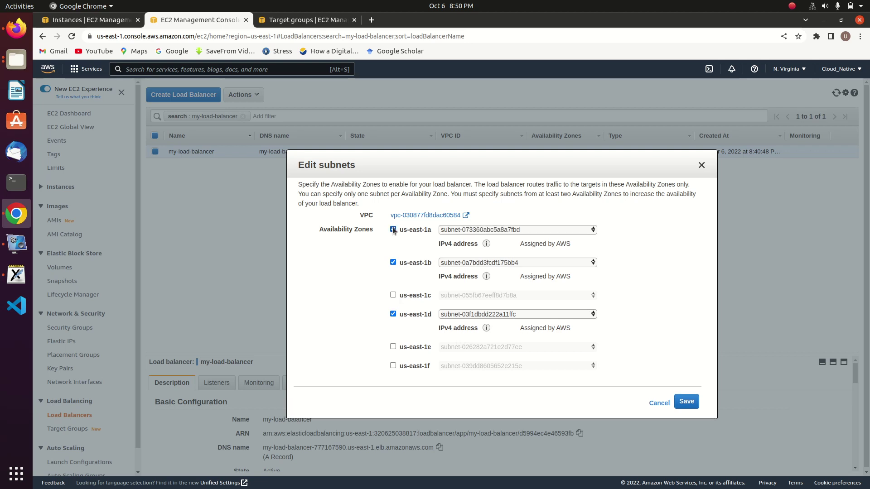
{"action": "left_click", "coordinate": [686, 402]}
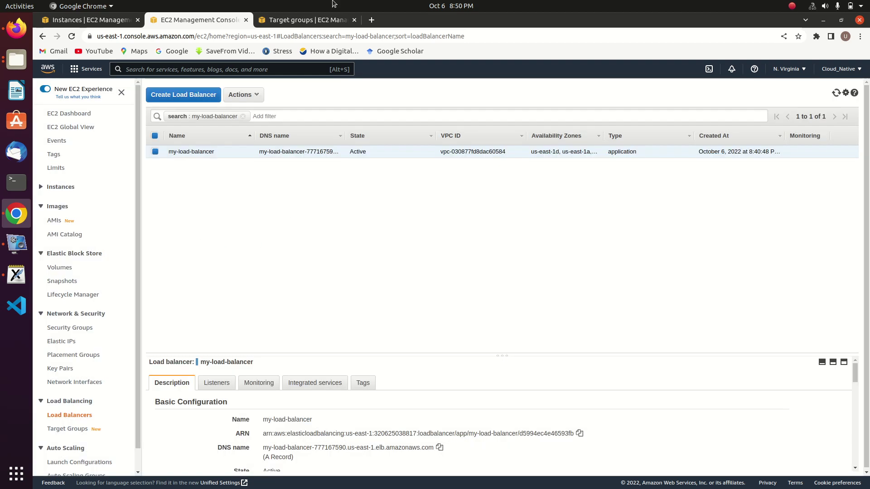
- Examine the registered targets of the target-1 target group, then return to the target groups list
{"action": "left_click", "coordinate": [313, 20]}
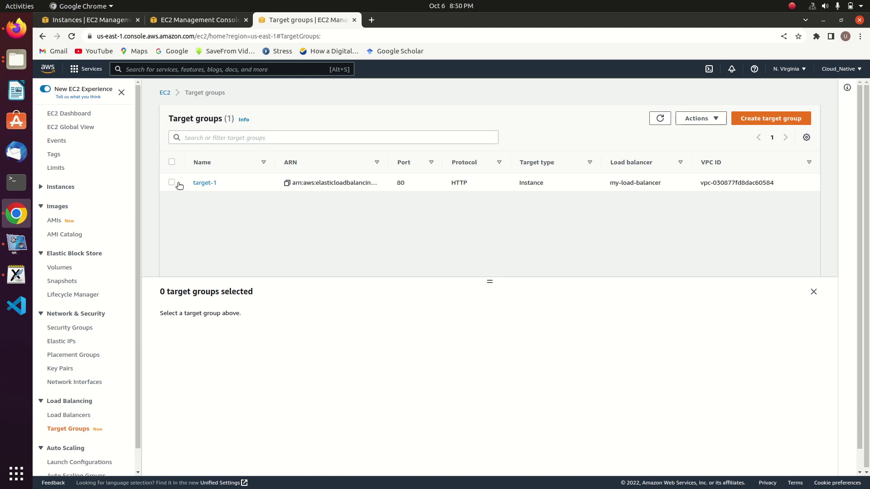
{"action": "left_click", "coordinate": [205, 183]}
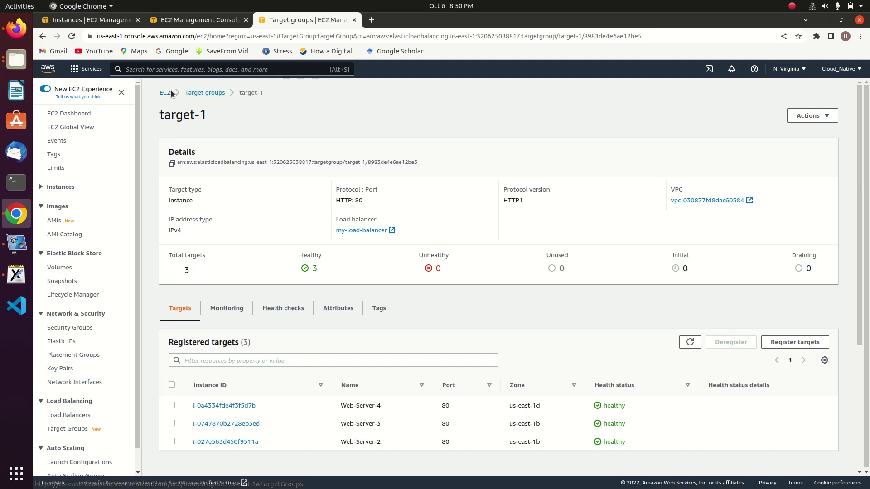
{"action": "left_click", "coordinate": [199, 93]}
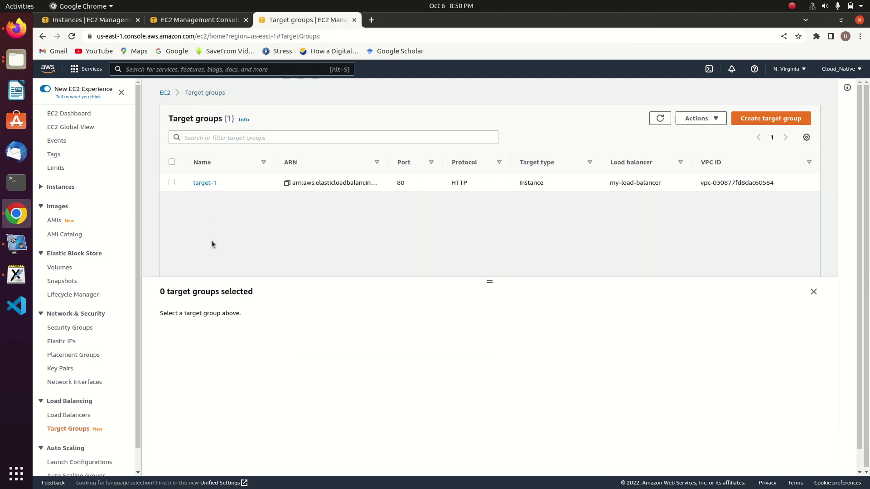
- Start creating an instance-type target group named target-2 with the health check path /demo/
{"action": "left_click", "coordinate": [748, 119]}
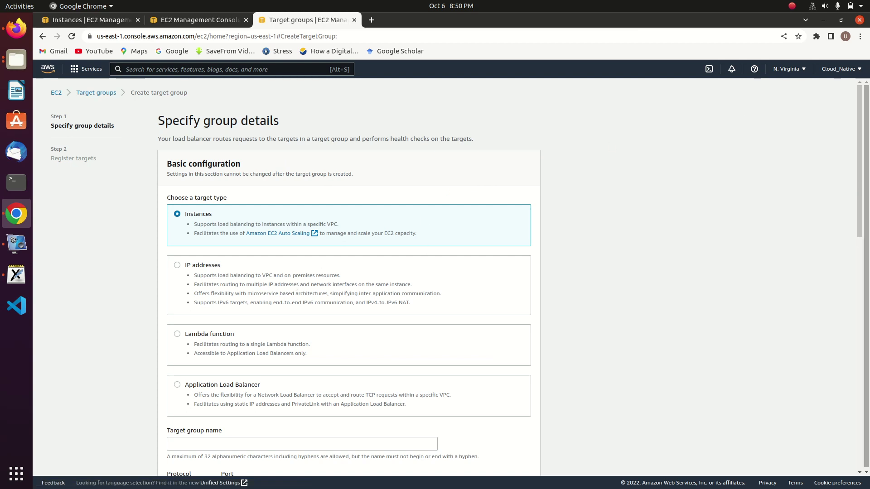
{"action": "mouse_move", "coordinate": [861, 187]}
{"action": "left_mouse_down"}
{"action": "mouse_move", "coordinate": [859, 319]}
{"action": "mouse_move", "coordinate": [864, 249]}
{"action": "left_mouse_up"}
{"action": "left_click", "coordinate": [216, 275]}
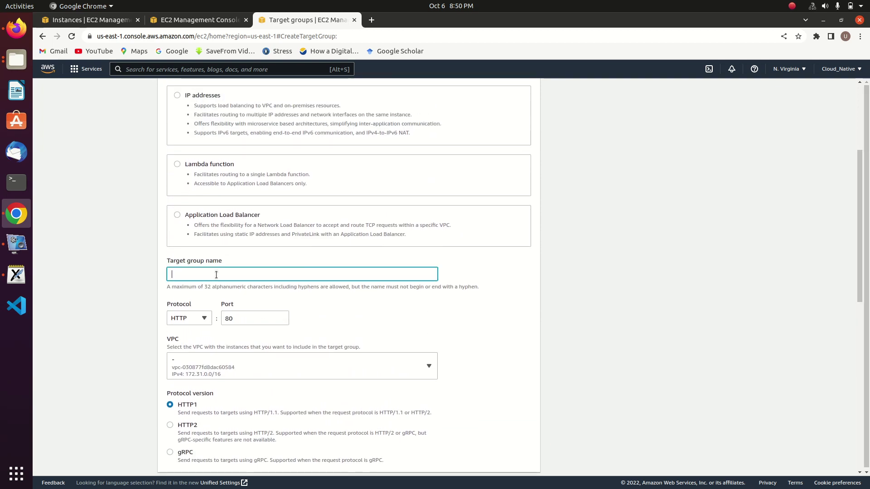
{"action": "type", "text": "target-2"}
{"action": "left_click_drag", "start_coordinate": [858, 187], "coordinate": [859, 313]}
{"action": "left_click", "coordinate": [212, 261]}
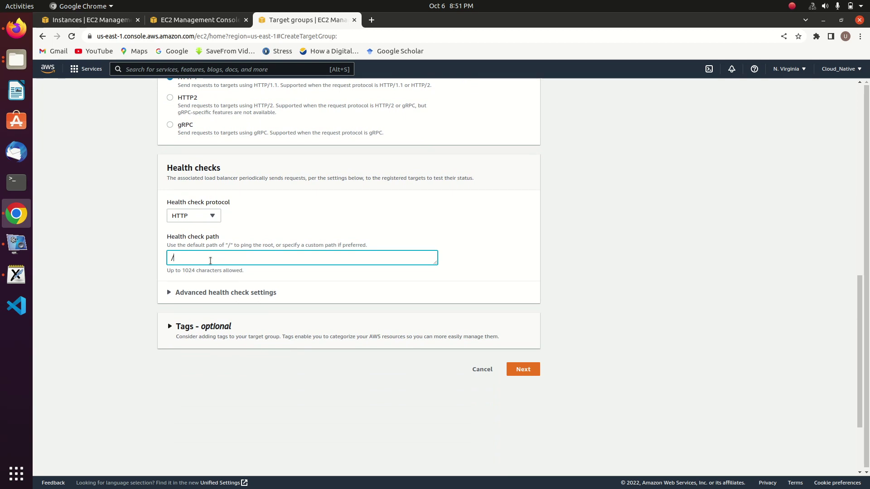
{"action": "type", "text": "demo/"}
- Set the advanced health checks to a healthy threshold of 3, timeout of 4 seconds and interval of 35 seconds, and continue to target registration
{"action": "left_click", "coordinate": [202, 292]}
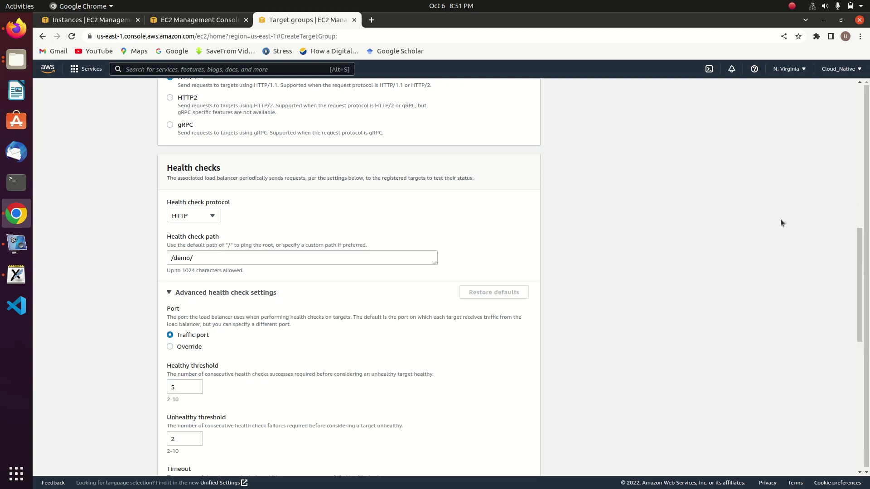
{"action": "left_click_drag", "start_coordinate": [861, 236], "coordinate": [862, 287]}
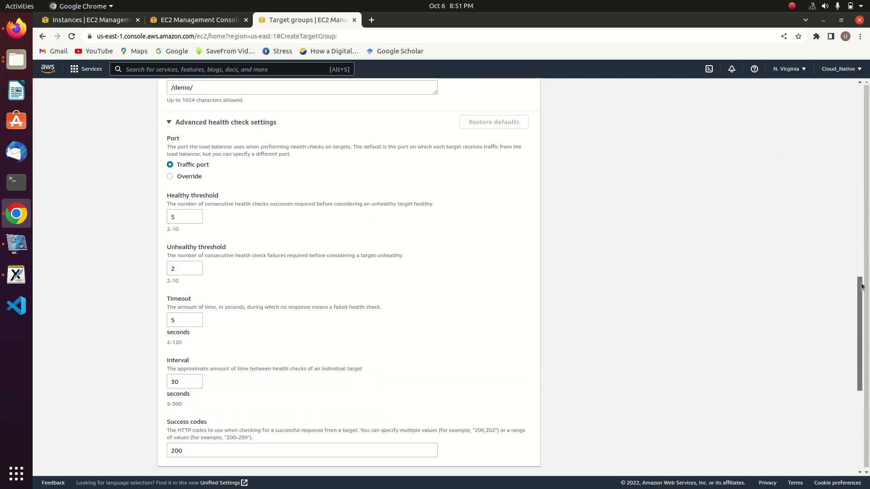
{"action": "double_click", "coordinate": [196, 221]}
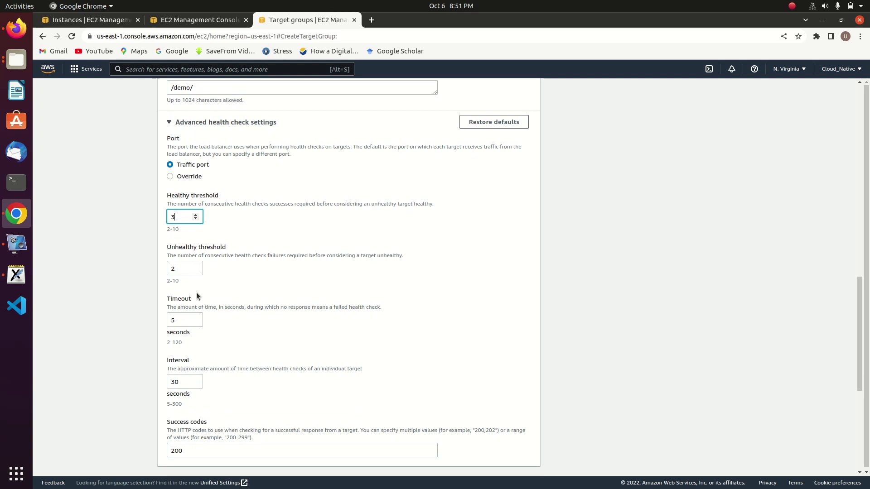
{"action": "left_click", "coordinate": [196, 321]}
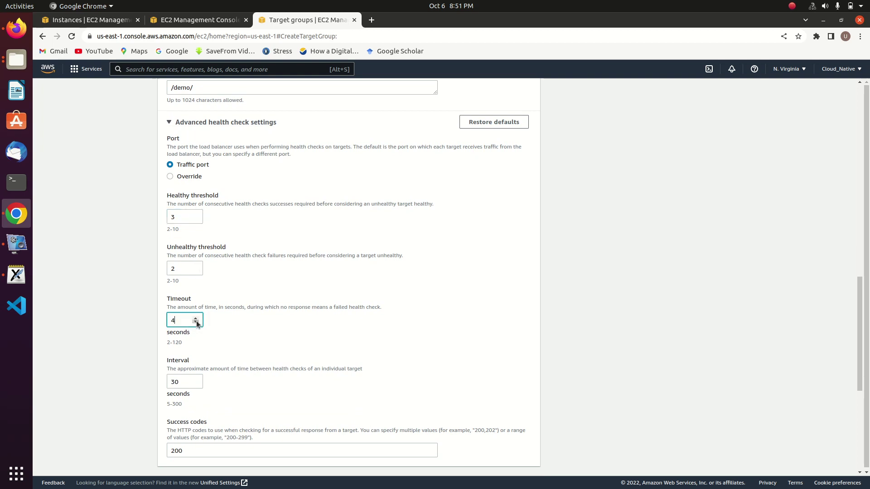
{"action": "left_click", "coordinate": [195, 379]}
{"action": "left_click", "coordinate": [196, 380]}
{"action": "left_click", "coordinate": [196, 379]}
{"action": "left_click", "coordinate": [196, 379]}
{"action": "left_click", "coordinate": [196, 380]}
{"action": "left_click", "coordinate": [196, 379]}
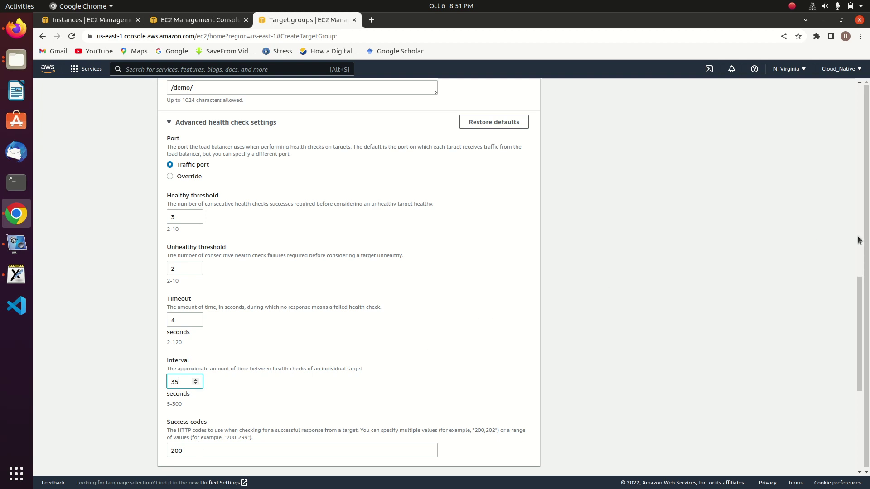
{"action": "mouse_move", "coordinate": [859, 296]}
{"action": "left_mouse_down"}
{"action": "mouse_move", "coordinate": [859, 370]}
{"action": "mouse_move", "coordinate": [867, 267]}
{"action": "left_mouse_up"}
{"action": "left_click_drag", "start_coordinate": [860, 268], "coordinate": [860, 378]}
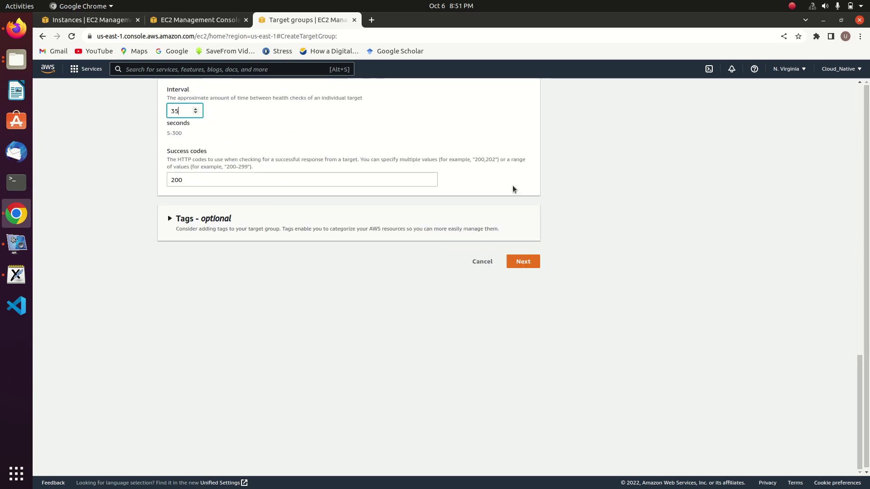
{"action": "left_click", "coordinate": [527, 267]}
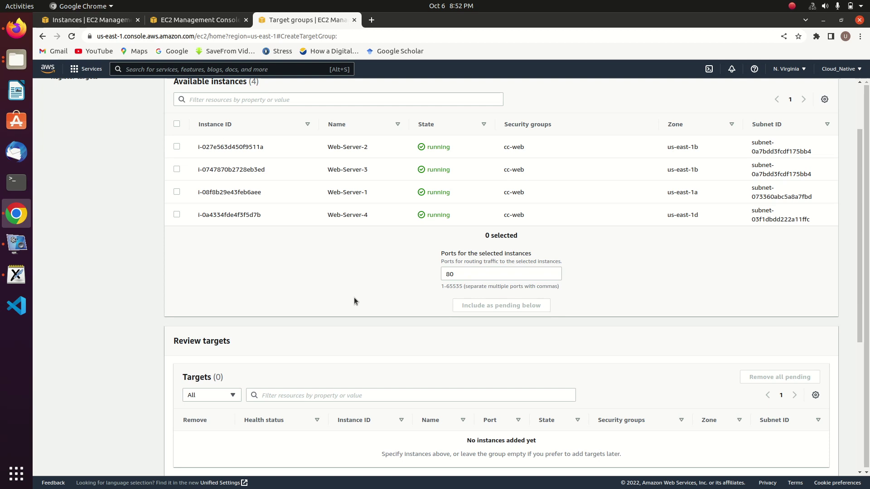
- Include Web-Server-1 as a pending target and create the target group
{"action": "left_click", "coordinate": [177, 192]}
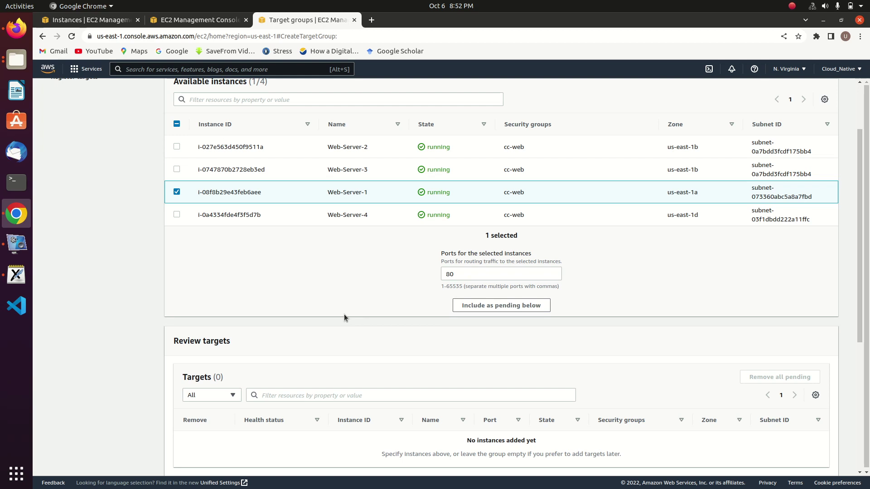
{"action": "left_click", "coordinate": [505, 307]}
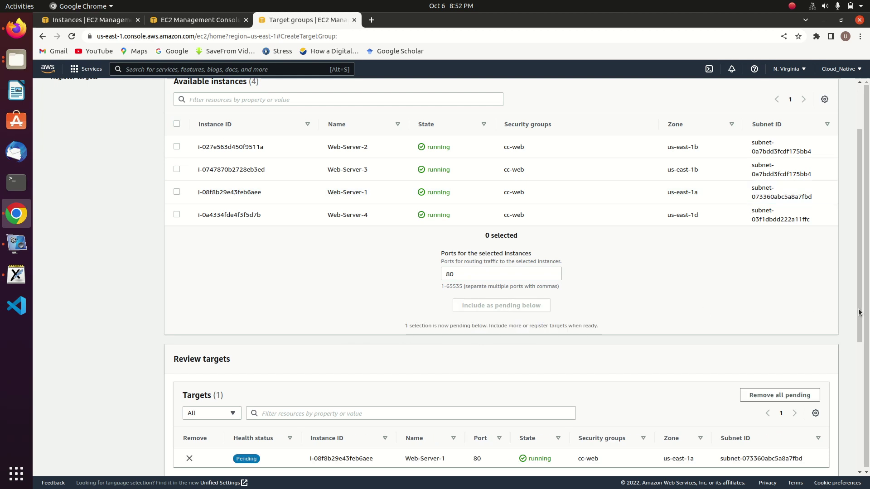
{"action": "left_click_drag", "start_coordinate": [860, 313], "coordinate": [861, 444]}
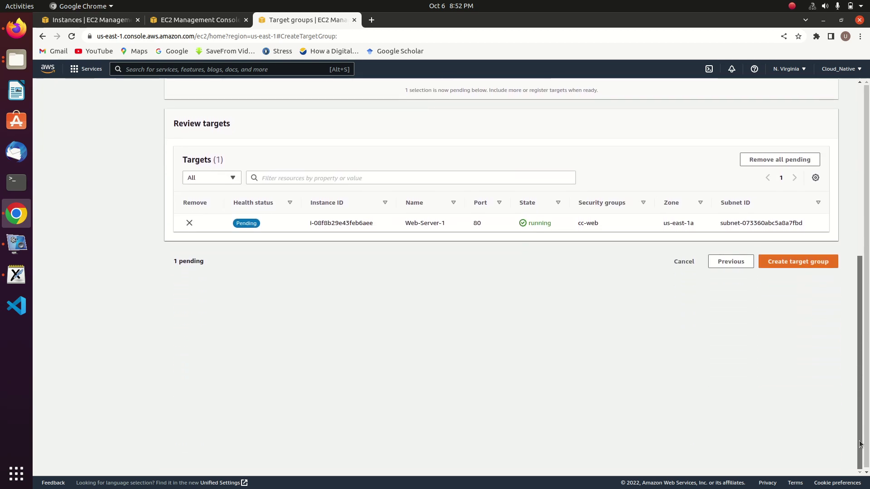
{"action": "left_click", "coordinate": [810, 263]}
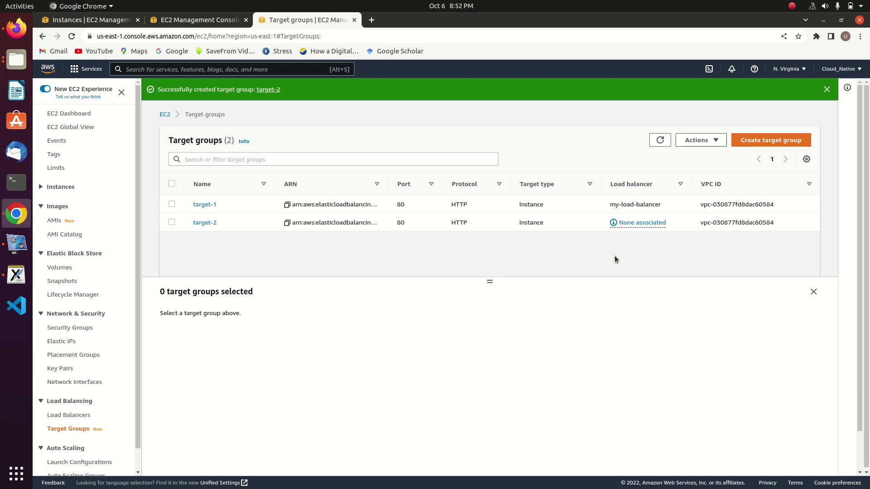
- Copy Web-Server-1's public IPv4 address from the instances list and load it in a new browser tab
{"action": "left_click", "coordinate": [80, 21]}
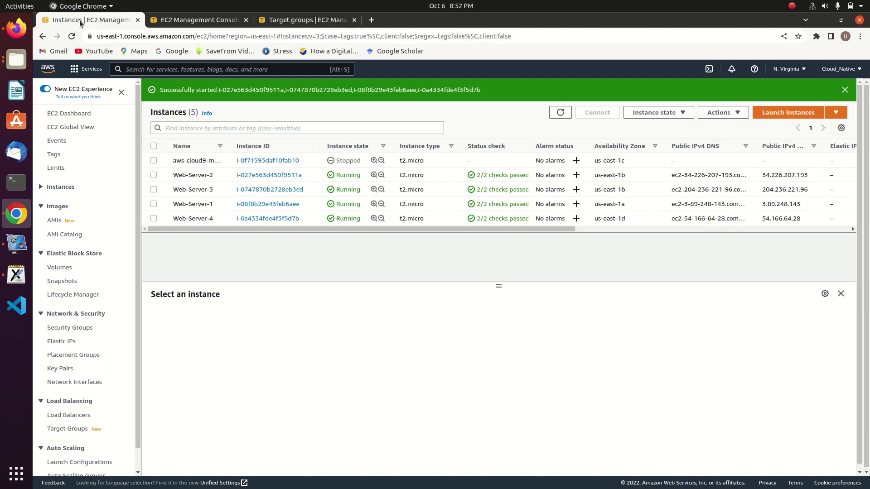
{"action": "left_click", "coordinate": [153, 205]}
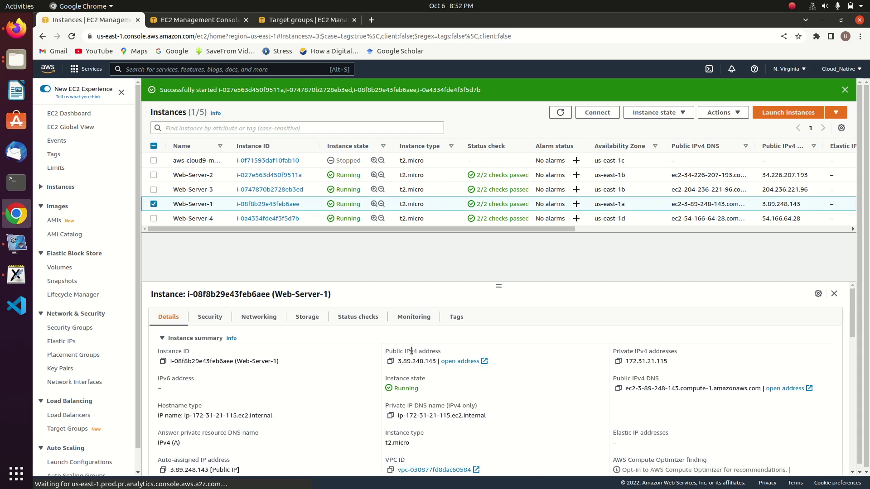
{"action": "left_click", "coordinate": [391, 361]}
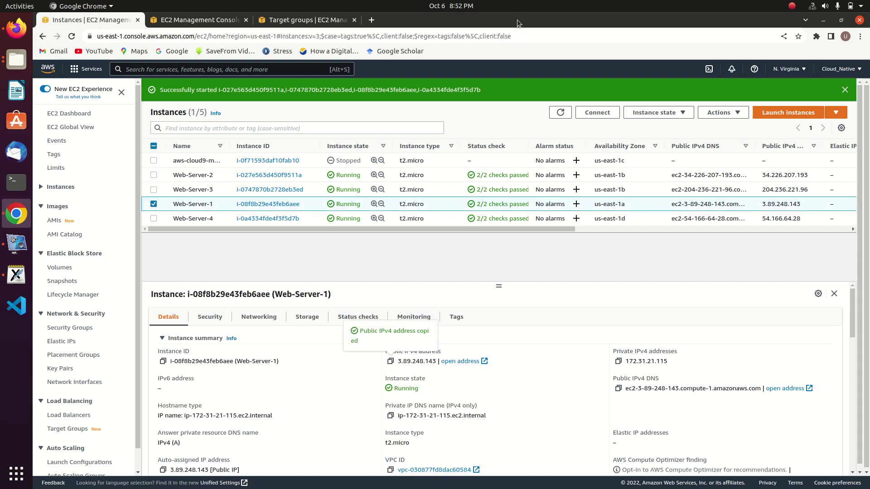
{"action": "left_click", "coordinate": [371, 20]}
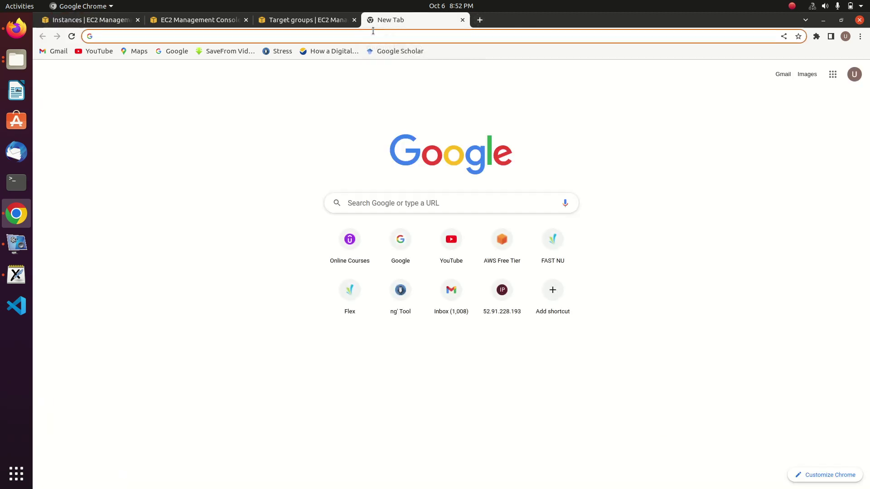
{"action": "left_click", "coordinate": [348, 35]}
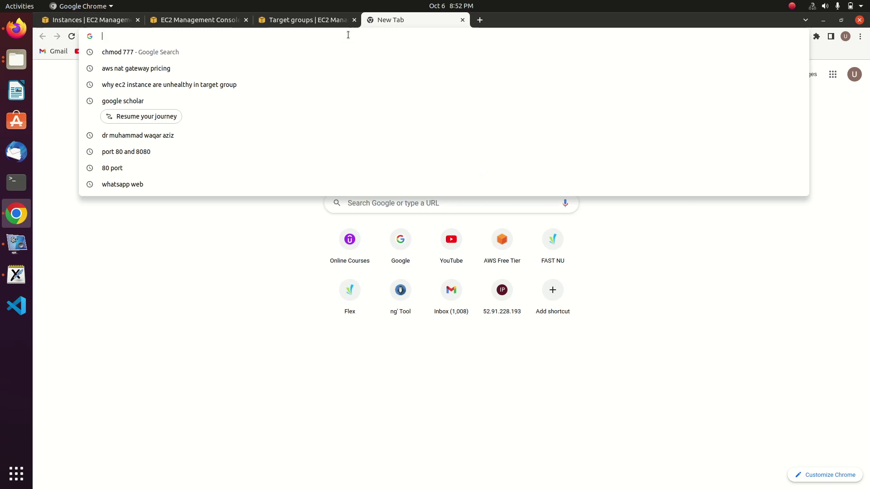
{"action": "key", "text": "ctrl+v"}
{"action": "key", "text": "Return"}
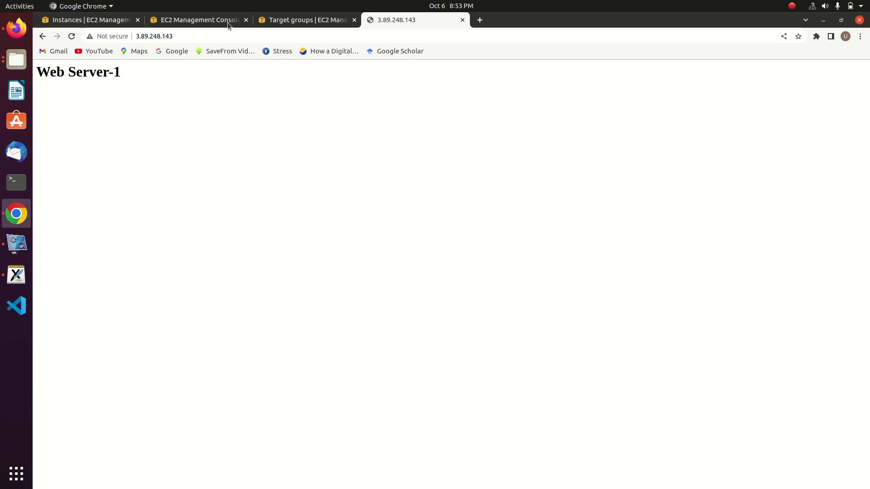
{"action": "left_click", "coordinate": [204, 21]}
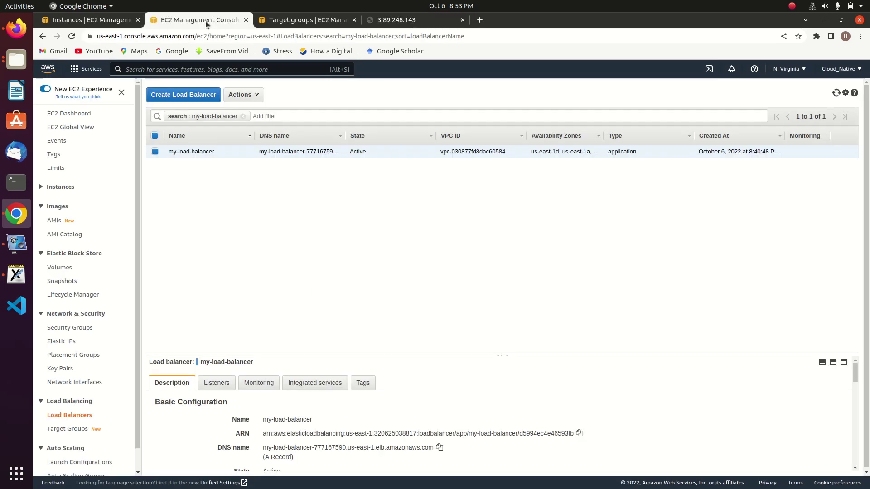
{"action": "left_click", "coordinate": [296, 20]}
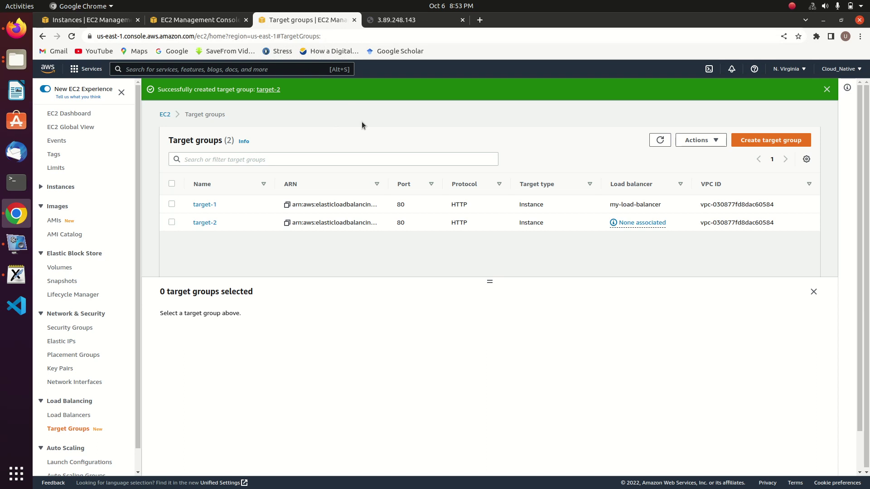
{"action": "left_click", "coordinate": [423, 24]}
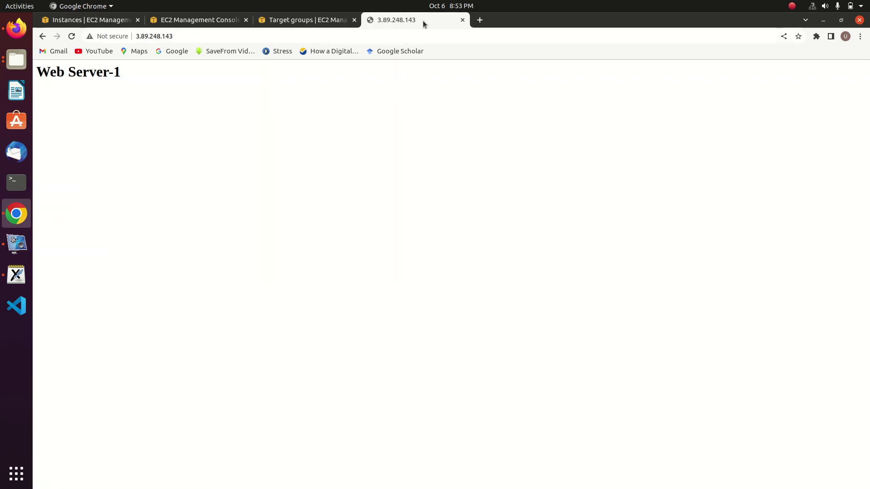
{"action": "left_click", "coordinate": [297, 23]}
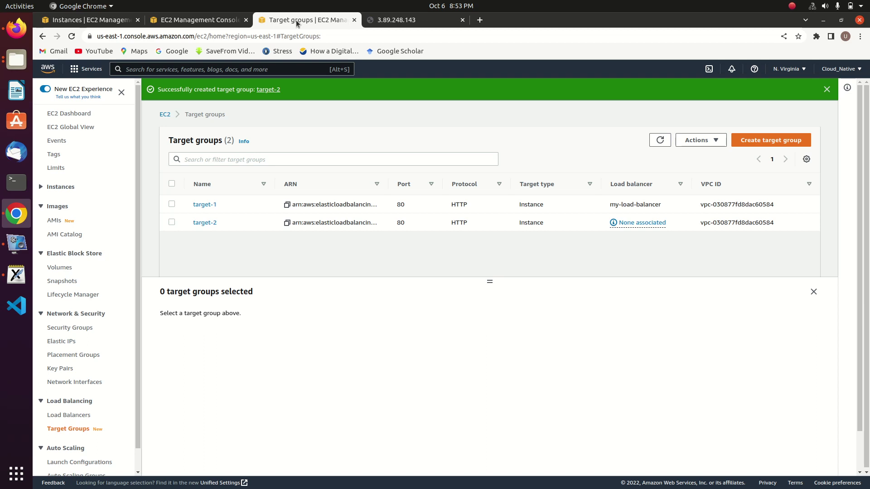
- Load the /demo path on Web-Server-1's public IP address, 3.89.248.143/demo, to test it directly
{"action": "left_click", "coordinate": [396, 19]}
{"action": "left_click", "coordinate": [209, 34]}
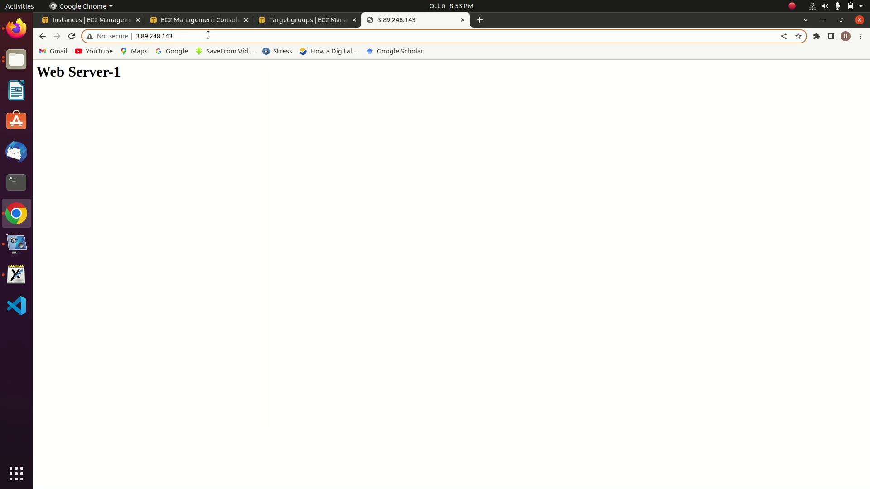
{"action": "left_click", "coordinate": [208, 36]}
{"action": "type", "text": "/demo"}
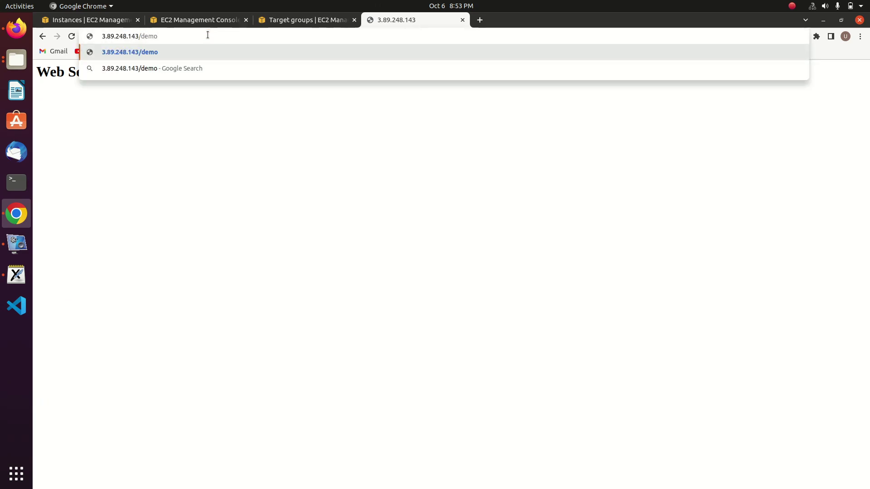
{"action": "key", "text": "Return"}
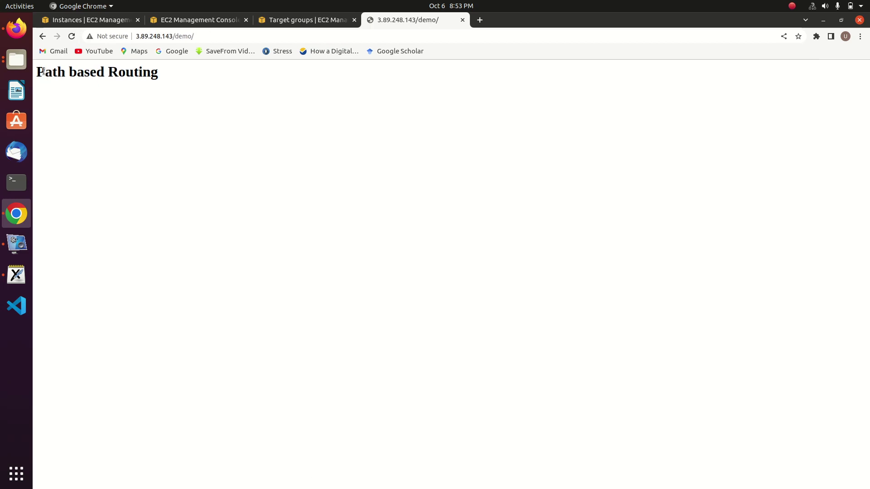
- Examine the heading and address of Web-Server-1's /demo/ page alongside the instance details and the target groups list
{"action": "left_click_drag", "start_coordinate": [37, 72], "coordinate": [157, 78]}
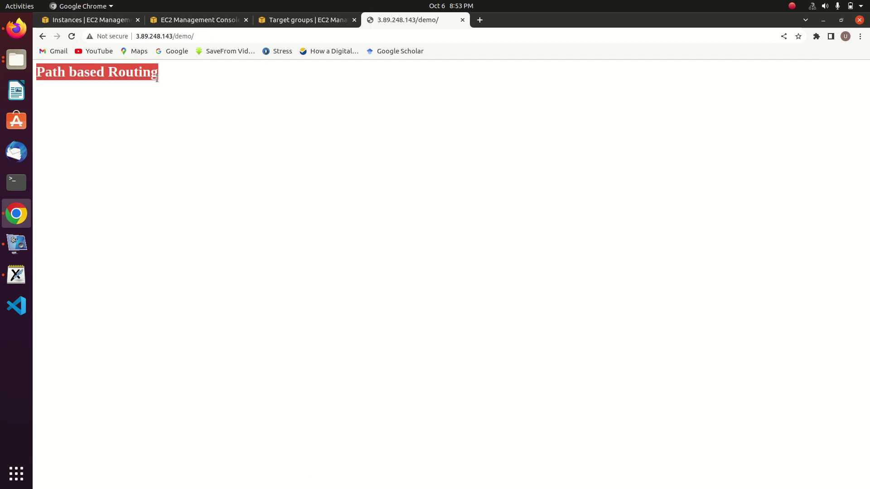
{"action": "left_click", "coordinate": [210, 36]}
{"action": "left_click", "coordinate": [212, 36]}
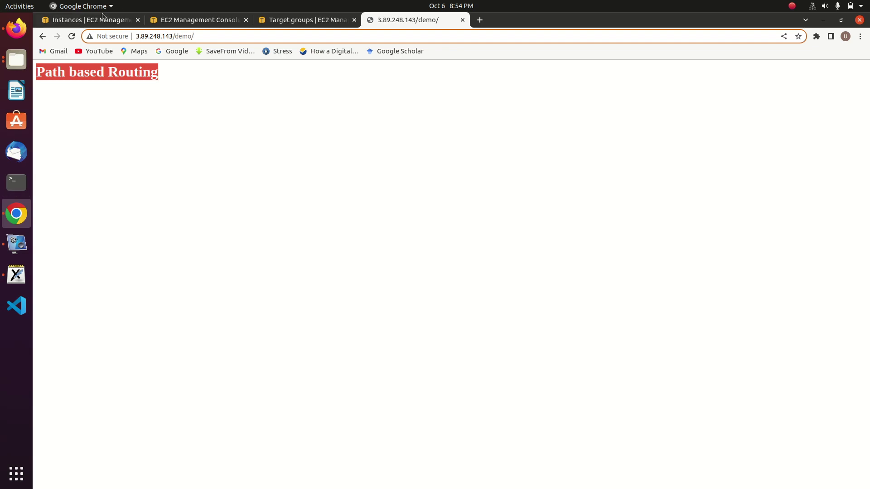
{"action": "left_click", "coordinate": [99, 20]}
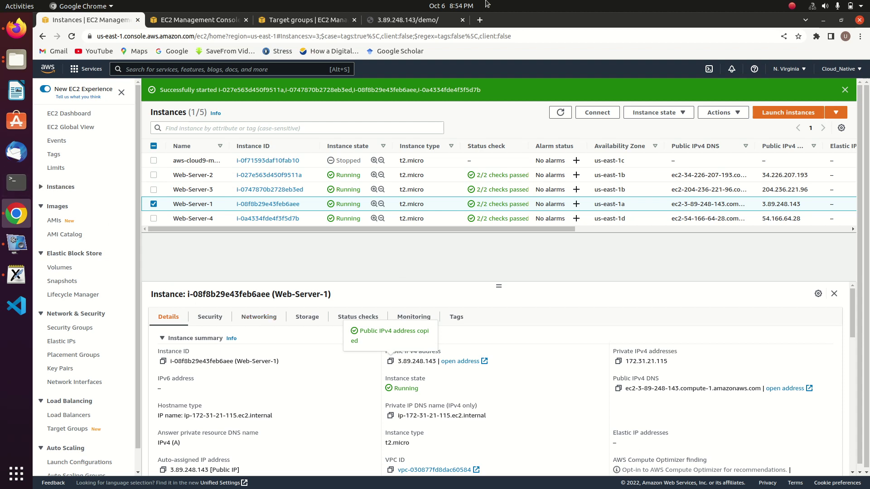
{"action": "left_click", "coordinate": [413, 23]}
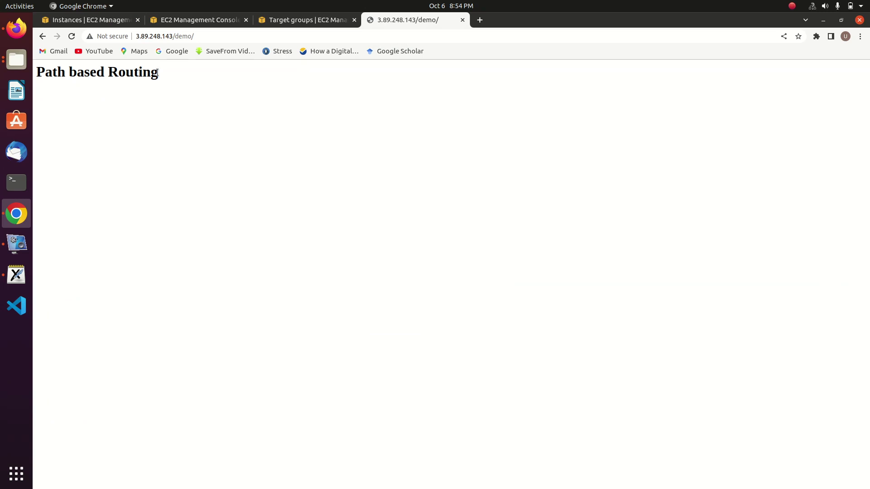
{"action": "left_click_drag", "start_coordinate": [157, 73], "coordinate": [59, 61]}
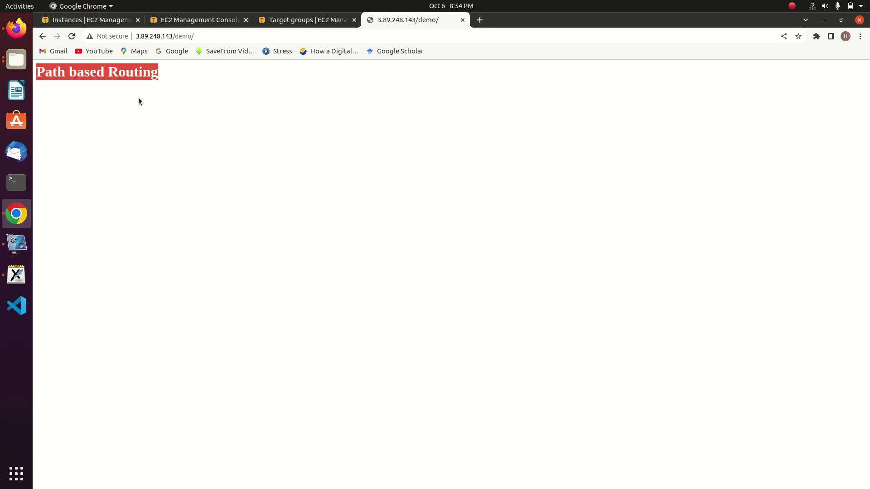
{"action": "left_click", "coordinate": [303, 24]}
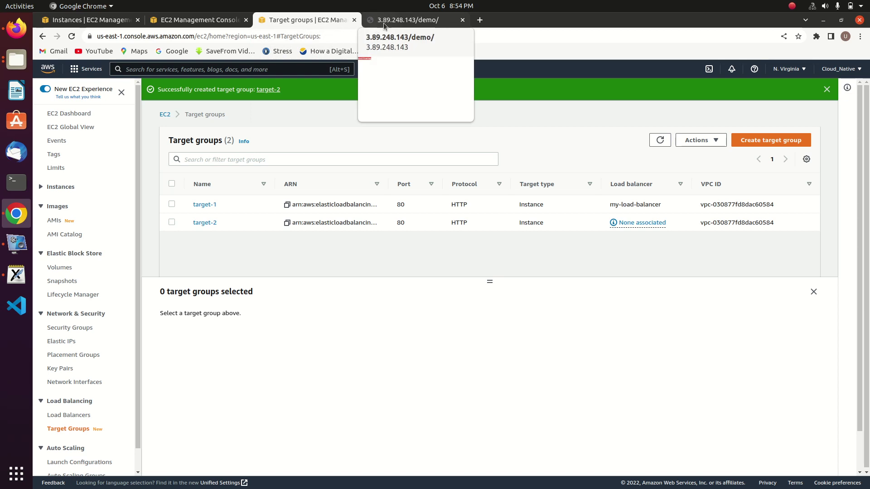
{"action": "left_click", "coordinate": [400, 20]}
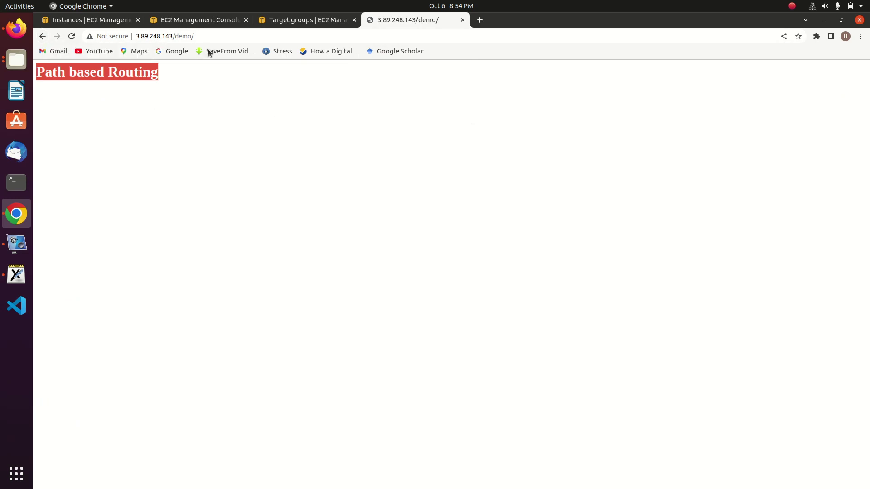
{"action": "left_click", "coordinate": [221, 35]}
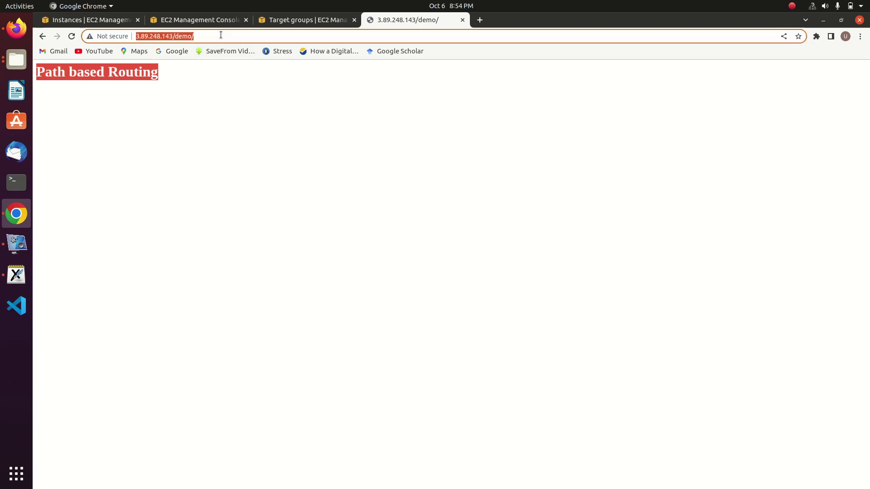
{"action": "left_click", "coordinate": [170, 100]}
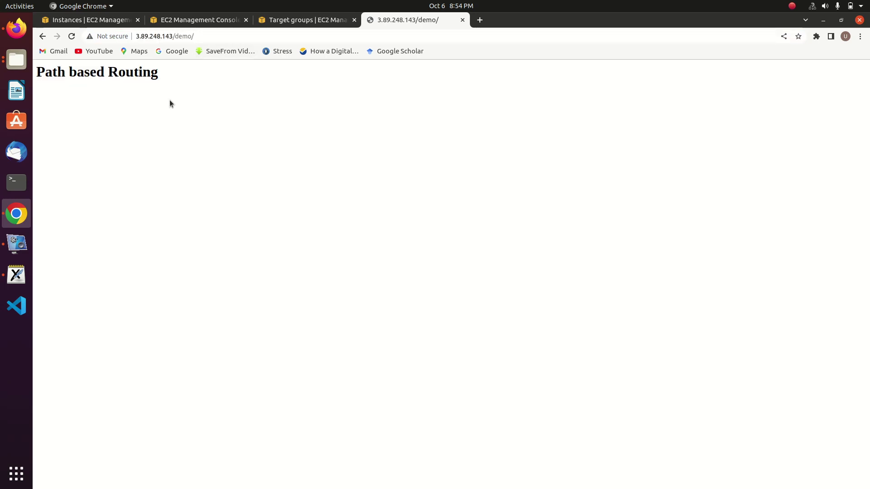
{"action": "left_click", "coordinate": [306, 23]}
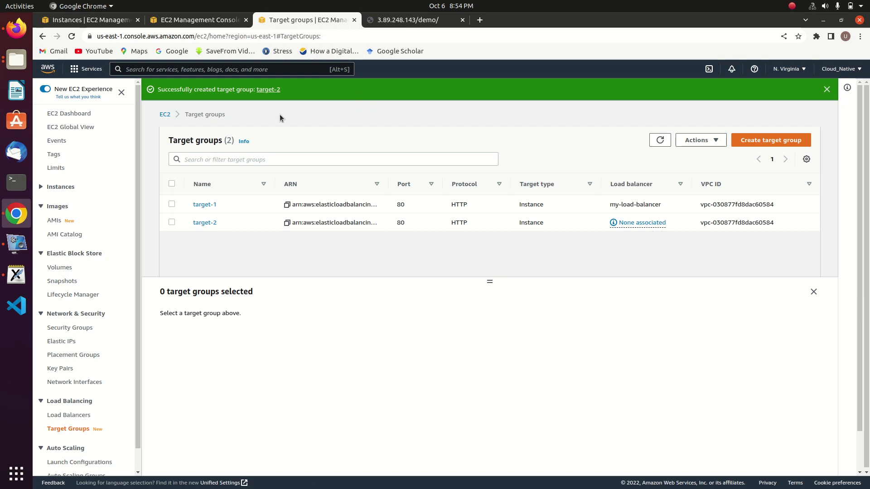
- Open the rules of my-load-balancer's HTTP:80 listener and insert a new rule above the default action
{"action": "left_click", "coordinate": [180, 21]}
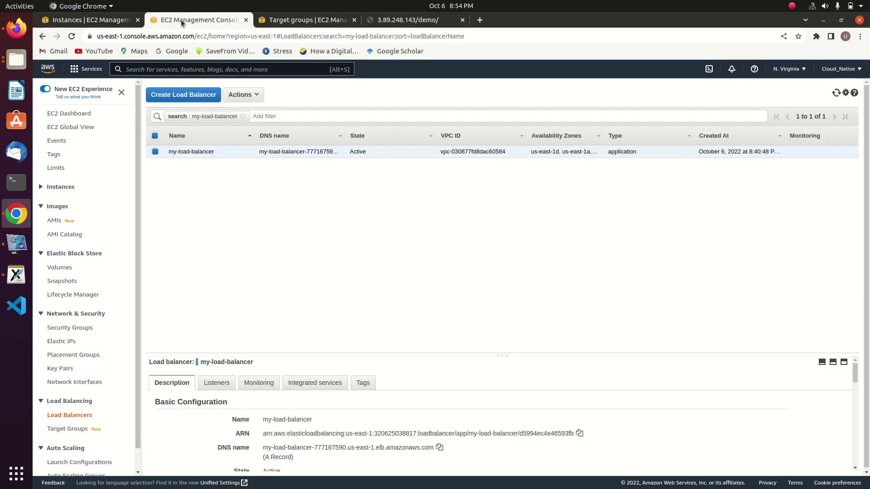
{"action": "left_click_drag", "start_coordinate": [867, 280], "coordinate": [865, 317]}
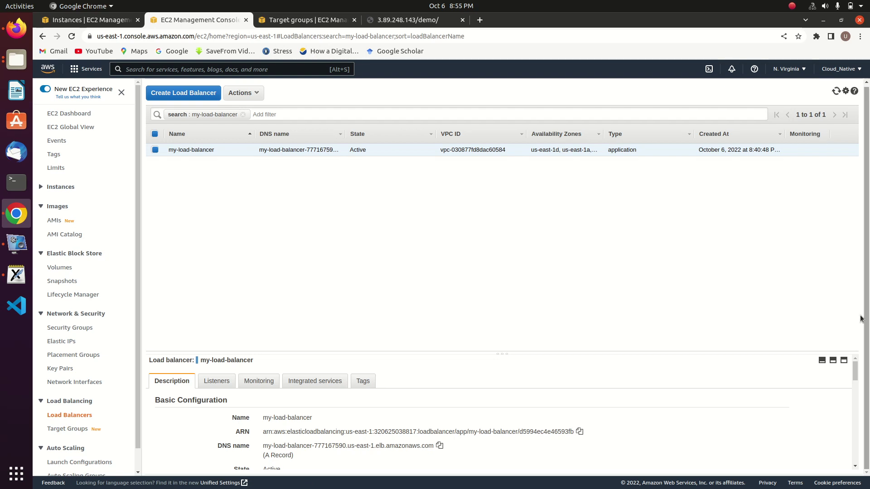
{"action": "left_click", "coordinate": [216, 382]}
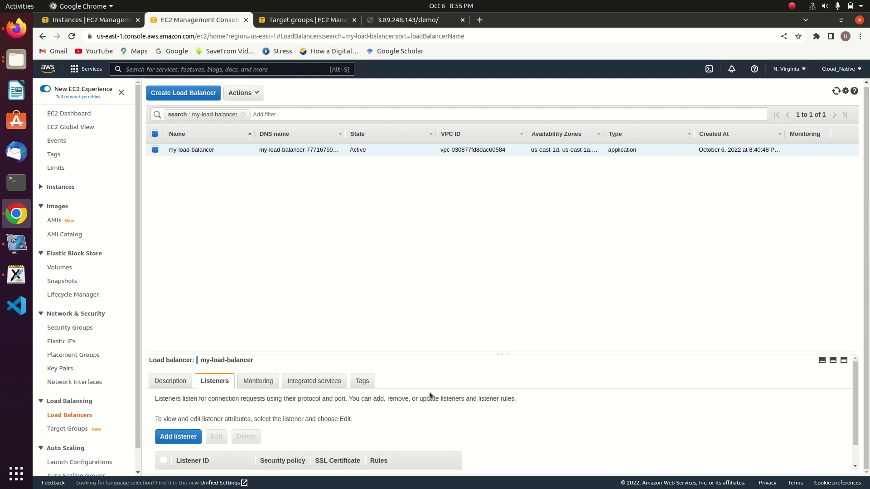
{"action": "scroll", "coordinate": [856, 375], "scroll_direction": "down", "scroll_amount": 2}
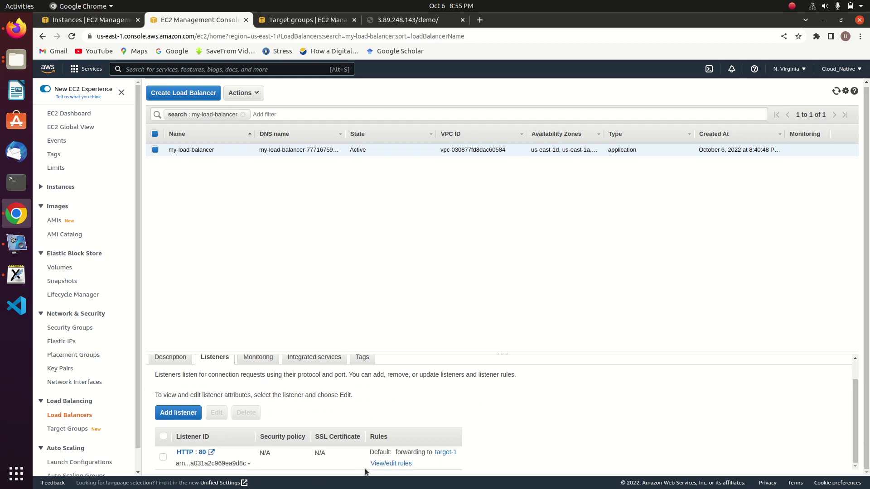
{"action": "left_click", "coordinate": [390, 466]}
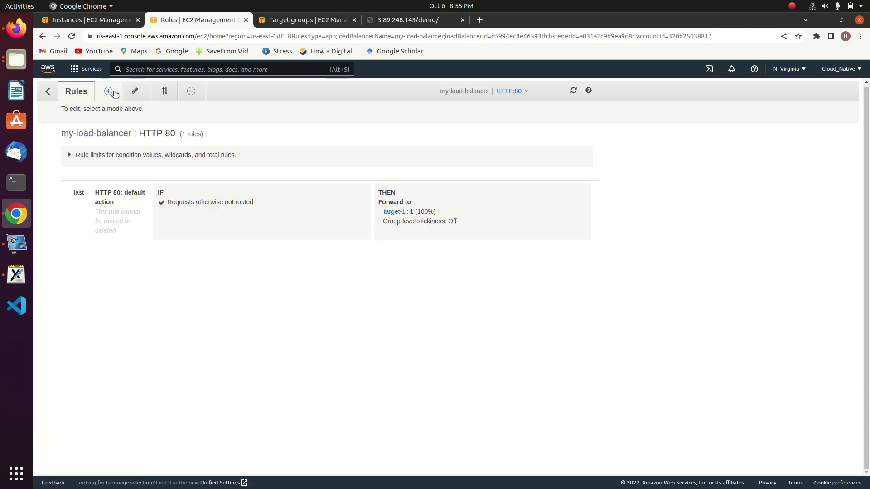
{"action": "left_click", "coordinate": [107, 93]}
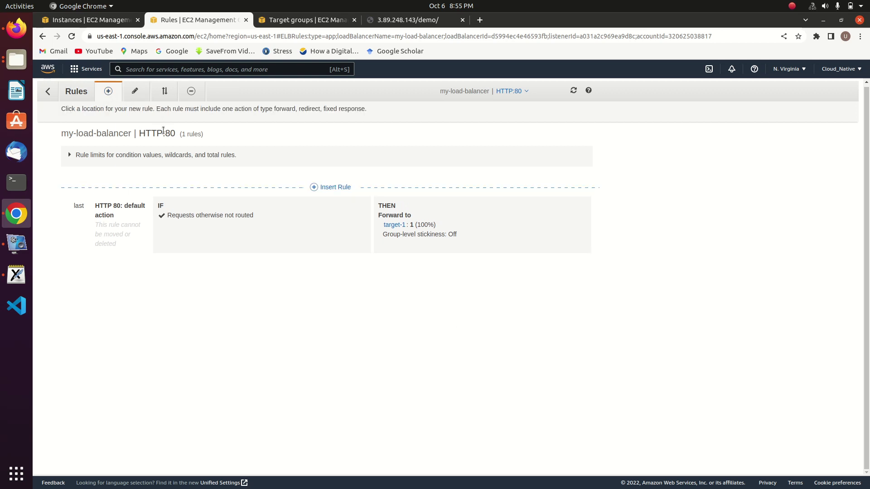
{"action": "left_click", "coordinate": [329, 184]}
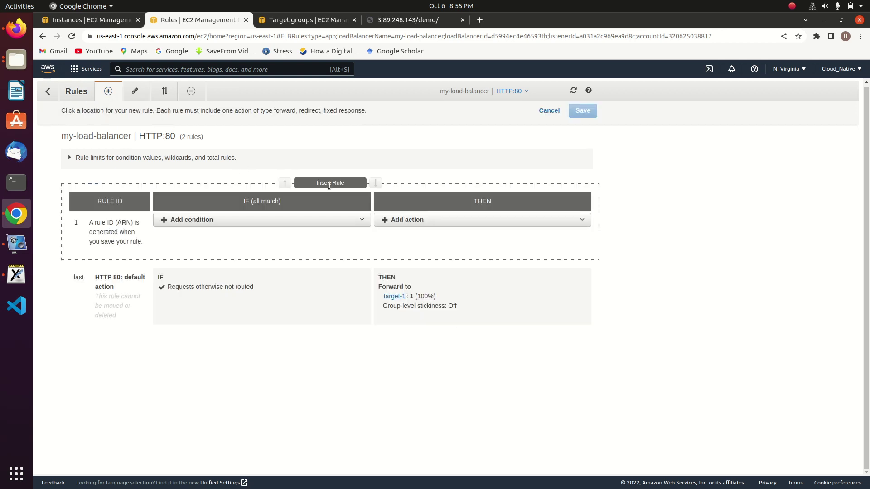
- Add a path condition with the value /demo/ to the new listener rule
{"action": "left_click", "coordinate": [253, 222]}
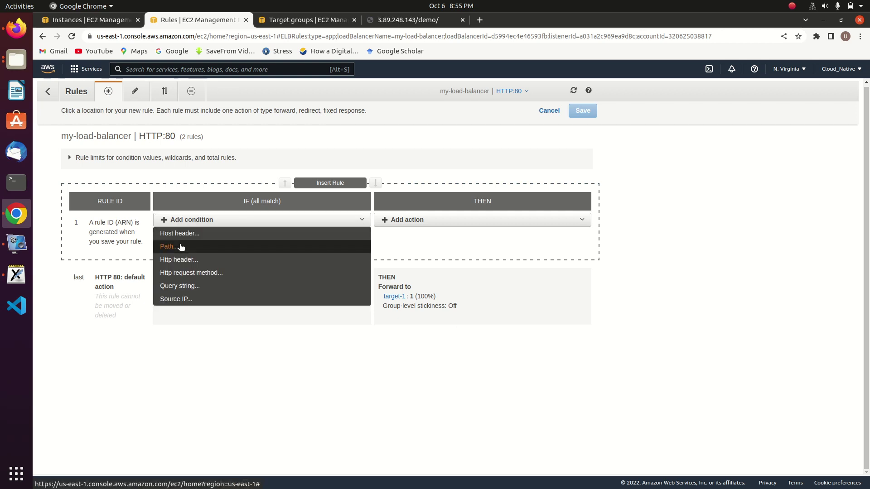
{"action": "left_click", "coordinate": [180, 246]}
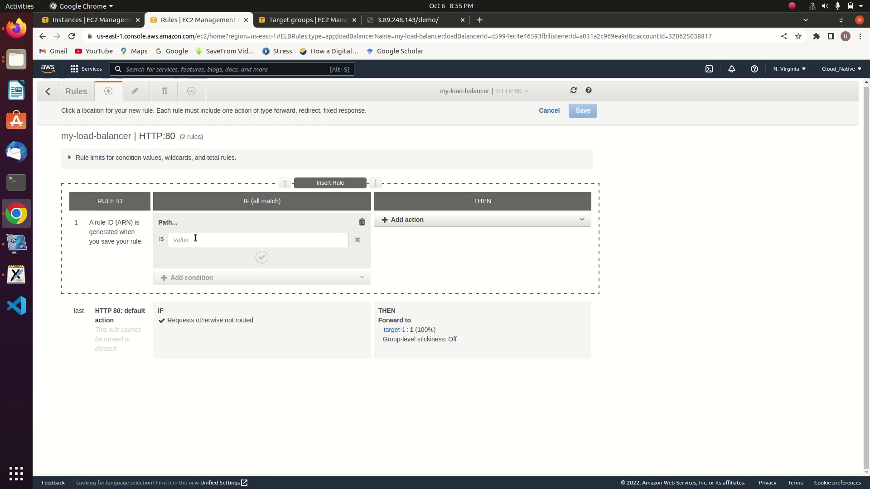
{"action": "left_click", "coordinate": [195, 238]}
{"action": "left_click", "coordinate": [230, 261]}
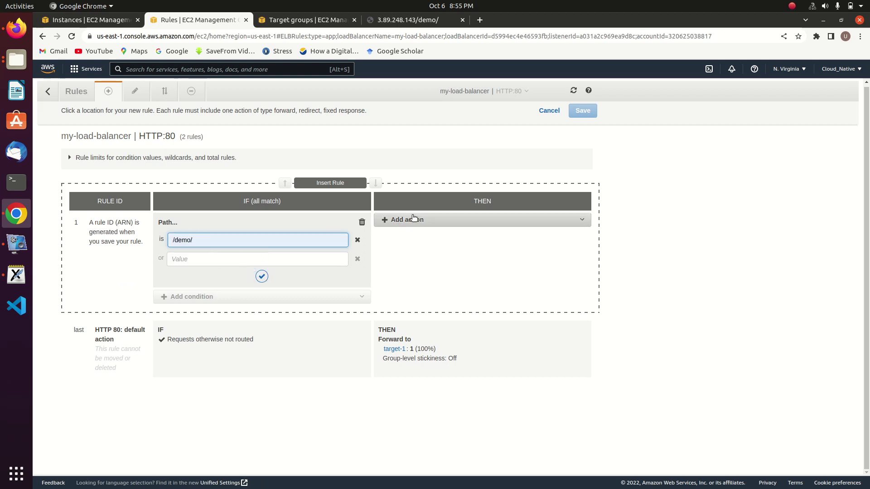
- Add a forward action to target-2 for the /demo/ rule and save the rule
{"action": "left_click", "coordinate": [448, 221]}
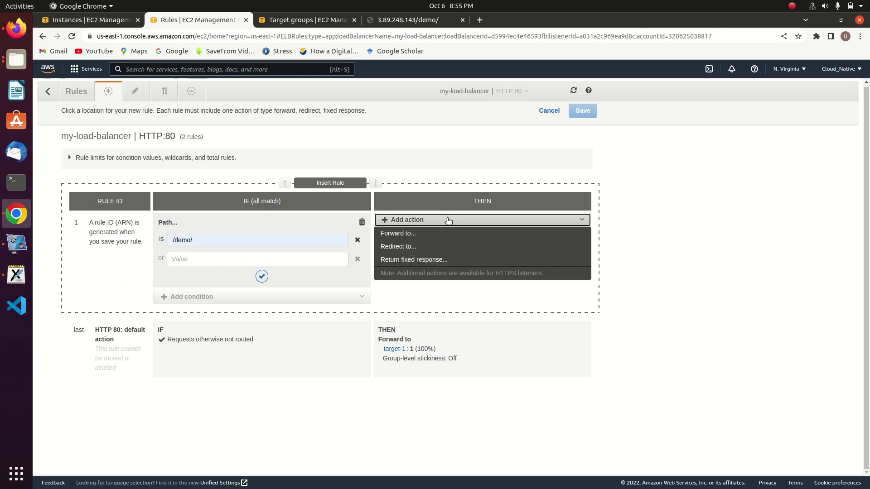
{"action": "left_click", "coordinate": [413, 234]}
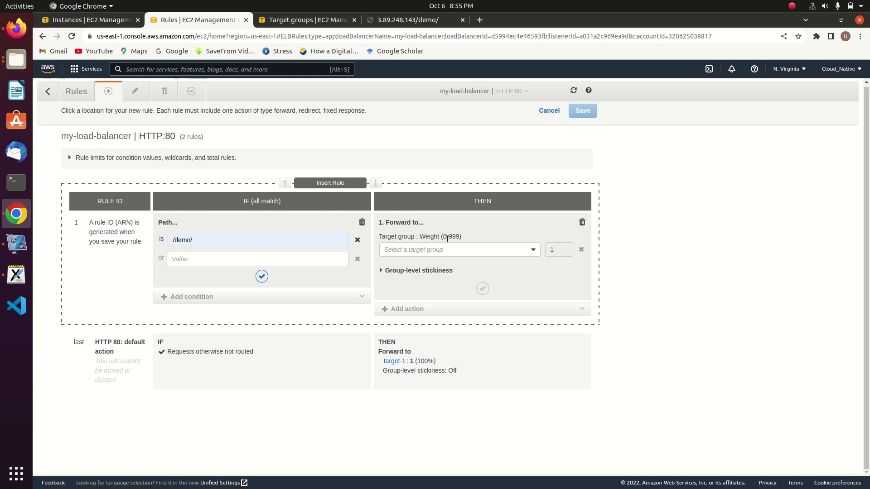
{"action": "left_click", "coordinate": [468, 251]}
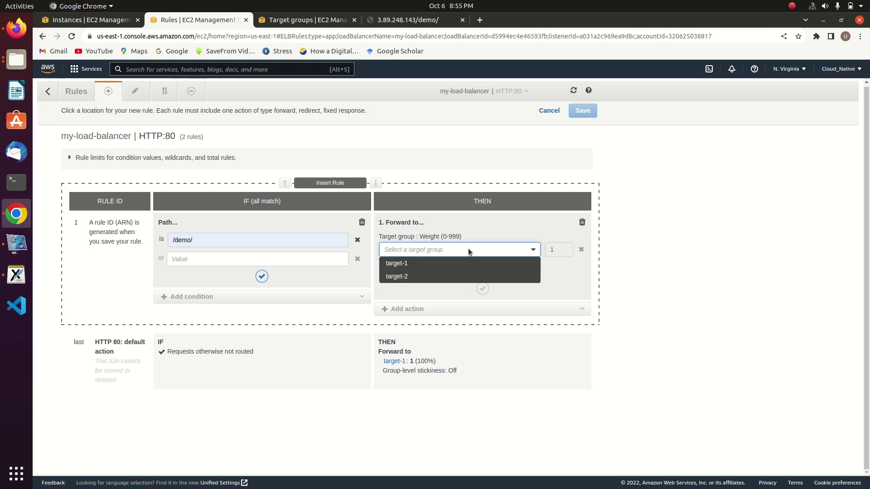
{"action": "left_click", "coordinate": [397, 278]}
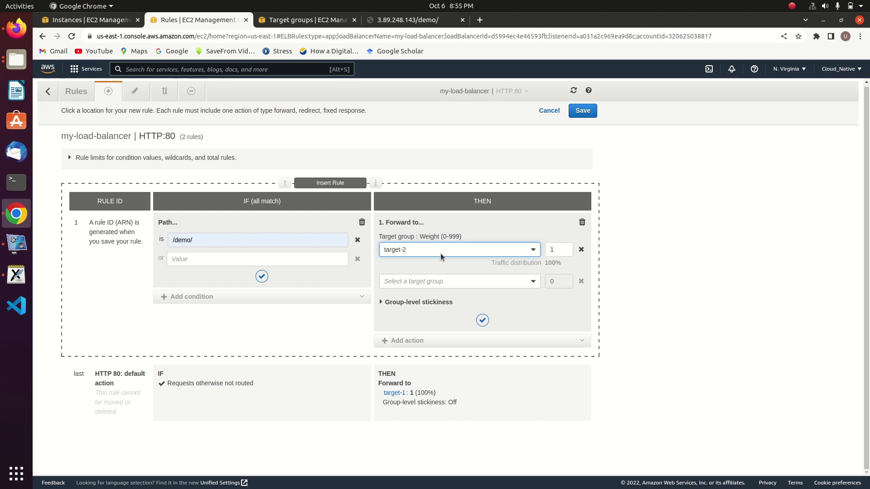
{"action": "left_click", "coordinate": [584, 111]}
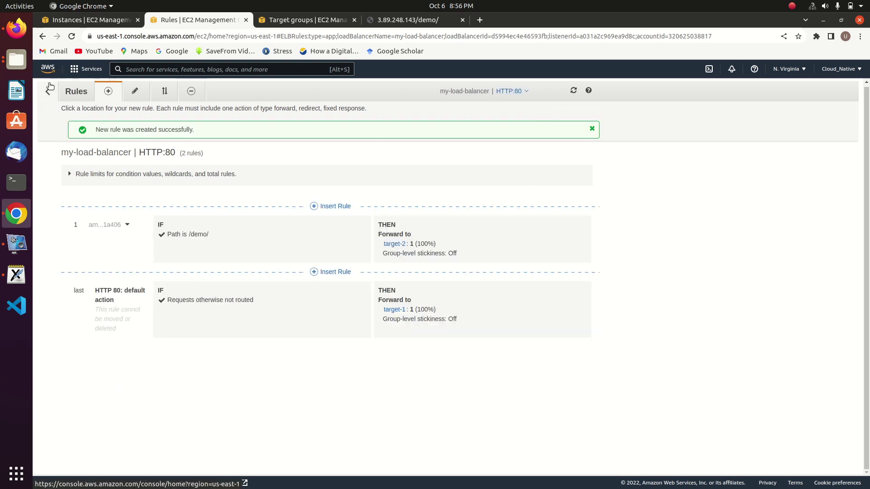
- Leave the listener rules and refresh the target groups list to check target-2's load balancer association
{"action": "left_click", "coordinate": [48, 91]}
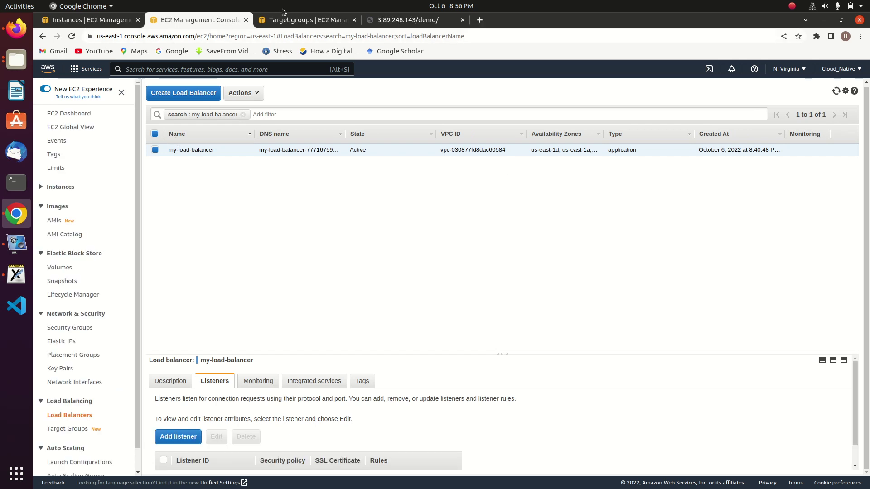
{"action": "left_click", "coordinate": [289, 20]}
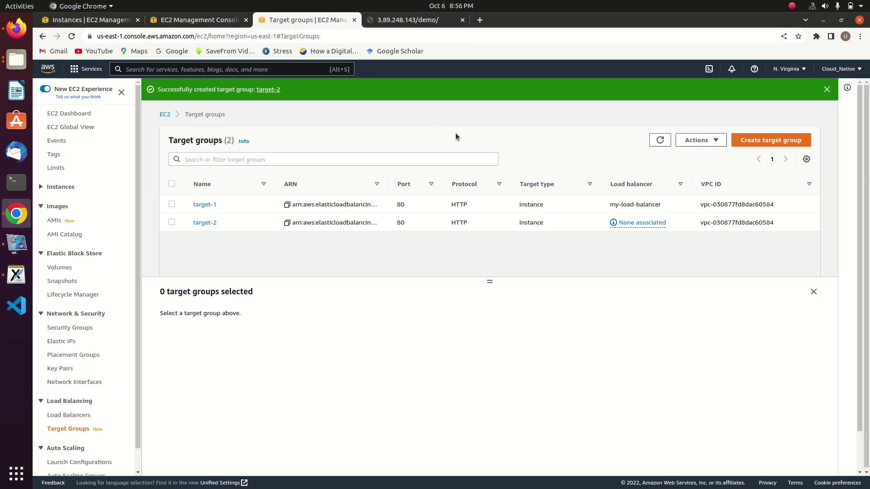
{"action": "left_click", "coordinate": [658, 143]}
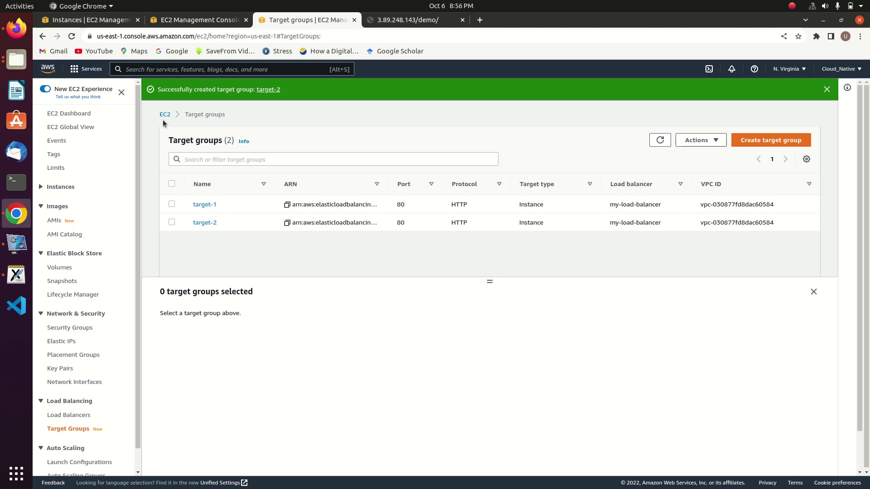
- Copy the DNS name from my-load-balancer's description
{"action": "left_click", "coordinate": [200, 19]}
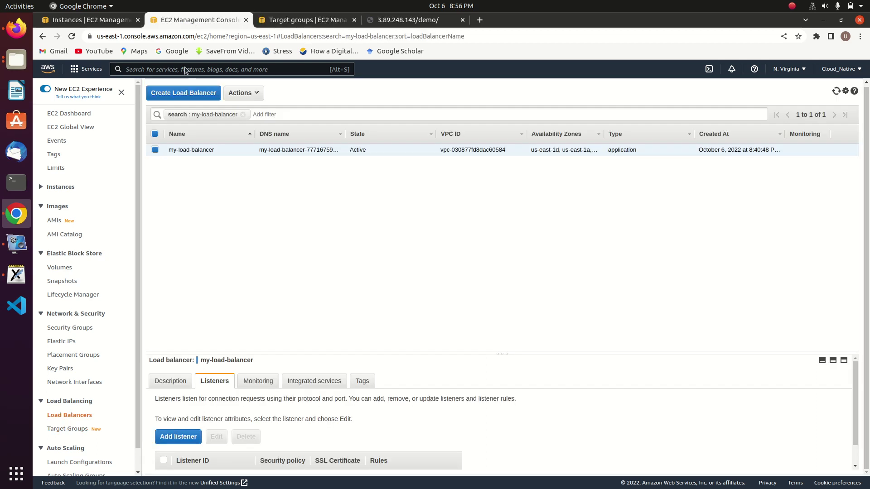
{"action": "left_click", "coordinate": [169, 381]}
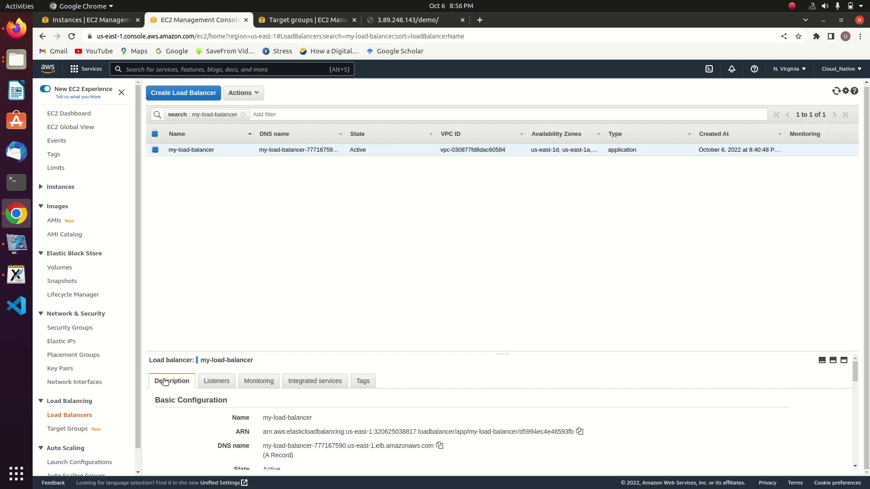
{"action": "left_click", "coordinate": [439, 446]}
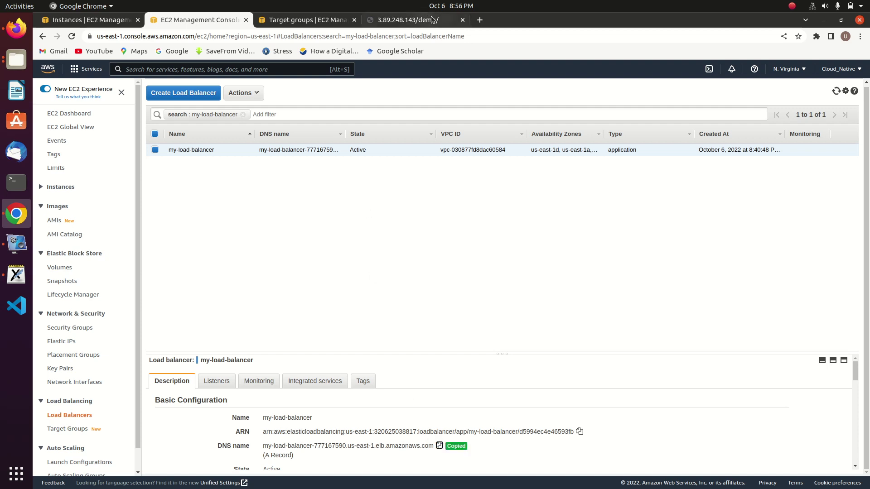
- Close the 3.89.248.143/demo/ page and load the copied load balancer DNS name in a new browser tab
{"action": "left_click", "coordinate": [463, 20]}
{"action": "left_click", "coordinate": [372, 20]}
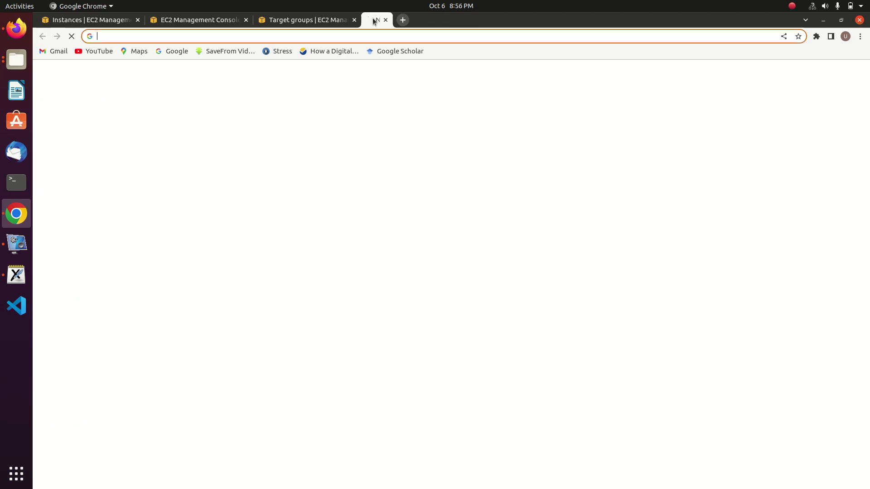
{"action": "left_click", "coordinate": [363, 32]}
{"action": "key", "text": "ctrl+v"}
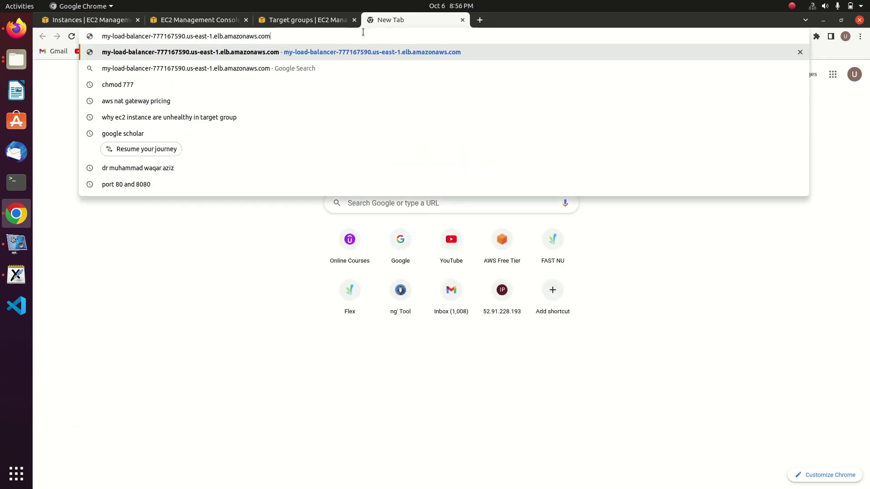
{"action": "key", "text": "Return"}
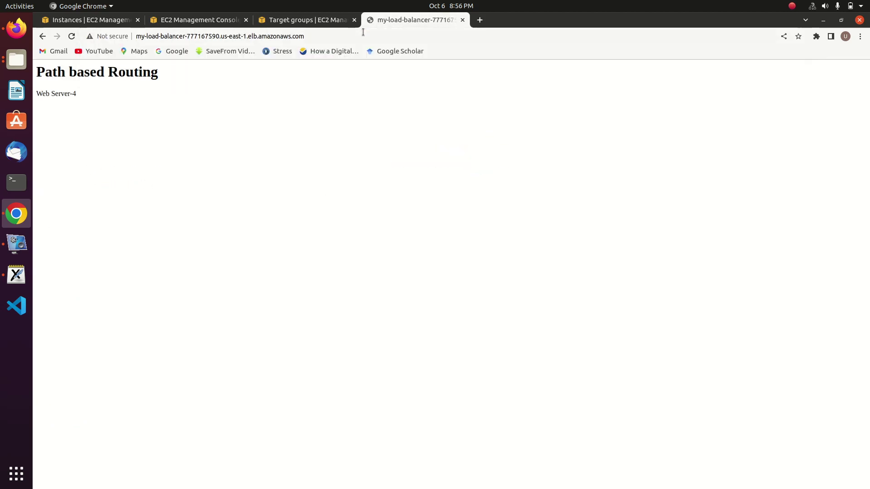
- Reload the load balancer's root page repeatedly to check which web servers answer requests without a path
{"action": "left_click", "coordinate": [73, 36]}
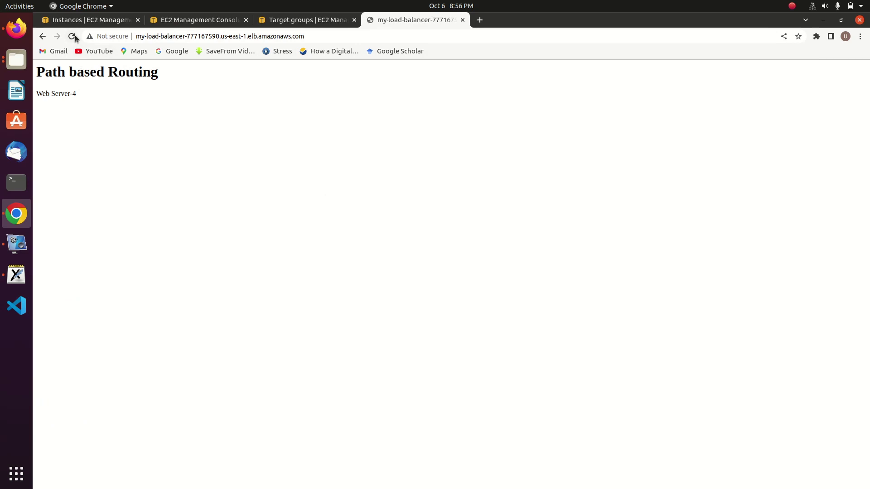
{"action": "left_click", "coordinate": [72, 36]}
{"action": "left_click", "coordinate": [71, 36]}
{"action": "left_click", "coordinate": [72, 36]}
{"action": "left_click", "coordinate": [71, 36]}
{"action": "left_click", "coordinate": [71, 37]}
{"action": "left_click", "coordinate": [72, 37]}
- Append /demo/ to the load balancer's address and load it to test the path rule
{"action": "left_click", "coordinate": [311, 34]}
{"action": "left_click", "coordinate": [310, 34]}
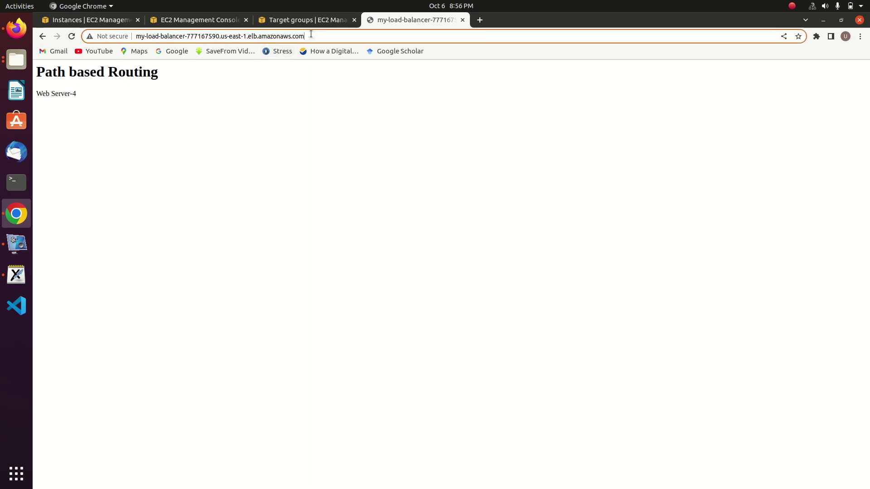
{"action": "type", "text": "/demo/"}
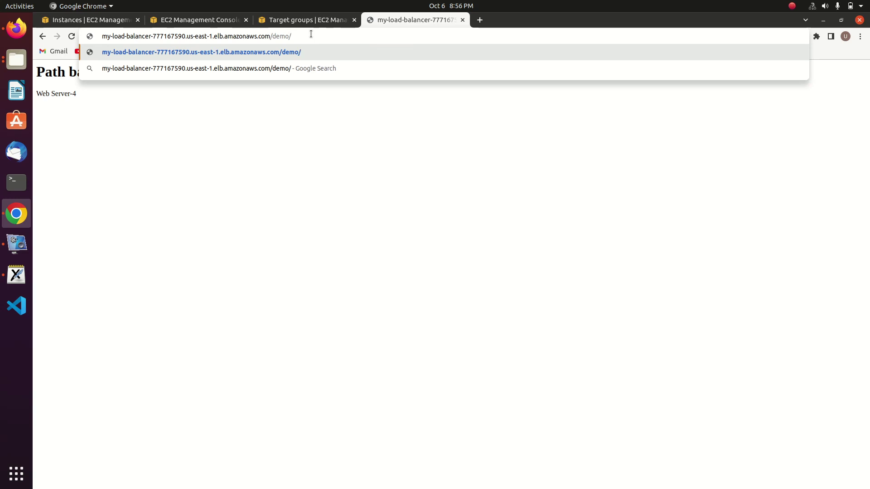
{"action": "key", "text": "Return"}
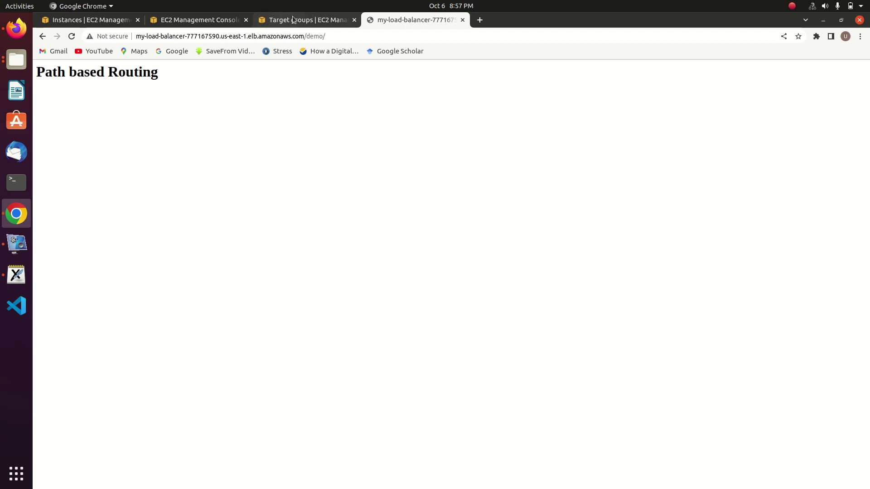
- Remove demo/ from the load balancer's address and load the root page again
{"action": "left_click", "coordinate": [323, 37]}
{"action": "left_click_drag", "start_coordinate": [323, 36], "coordinate": [339, 36]}
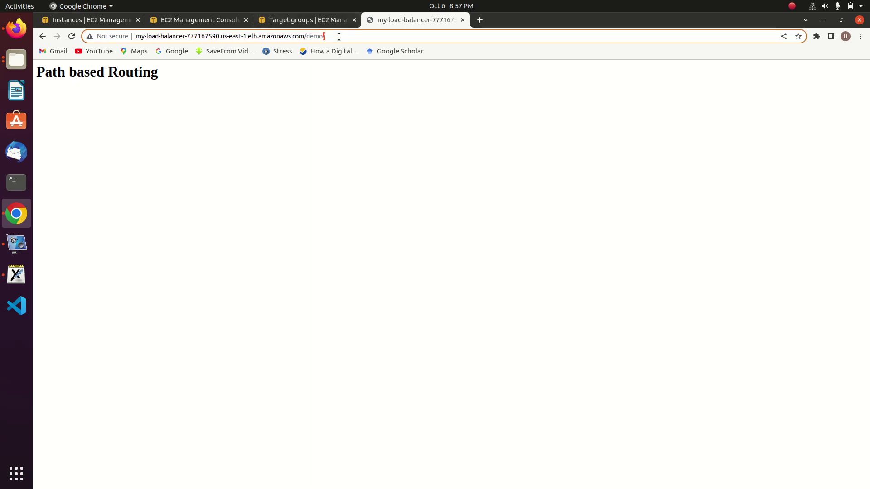
{"action": "key", "text": "BackSpace"}
{"action": "key", "text": "BackSpace"}
{"action": "key", "text": "BackSpace"}
{"action": "key", "text": "BackSpace"}
{"action": "key", "text": "BackSpace"}
{"action": "key", "text": "BackSpace"}
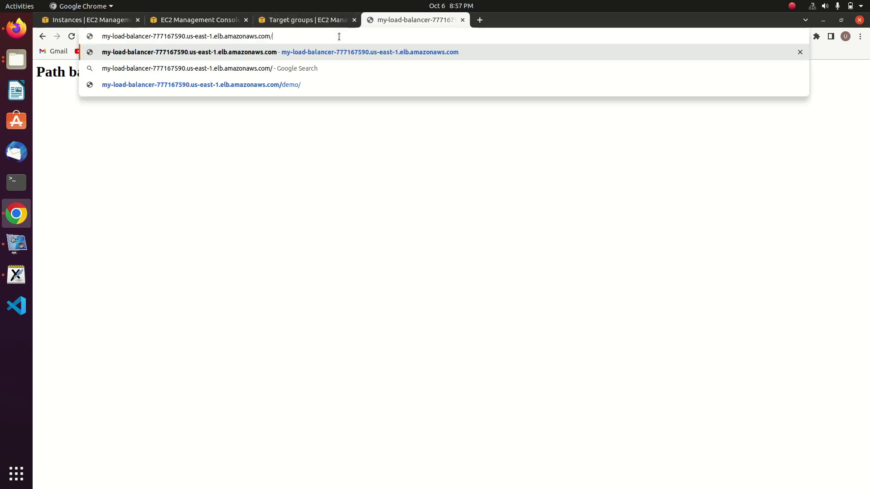
{"action": "key", "text": "Return"}
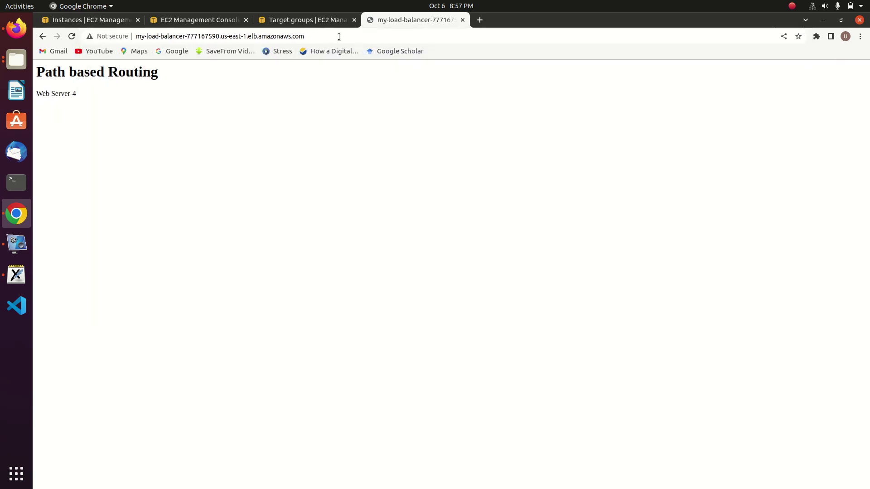
- Reload the root page several times to check how default requests are spread across the web servers
{"action": "left_click", "coordinate": [72, 36]}
{"action": "left_click", "coordinate": [72, 36]}
{"action": "left_click", "coordinate": [72, 37]}
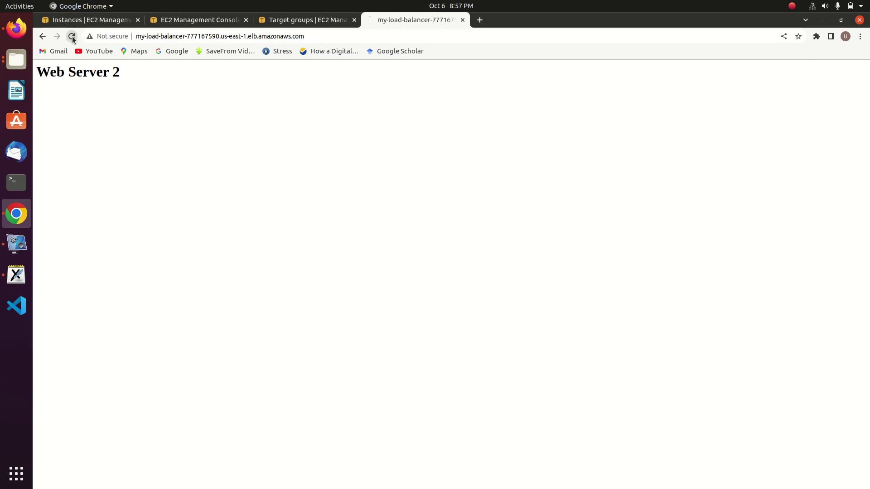
{"action": "left_click", "coordinate": [72, 36]}
- Add /demo/ to the load balancer's address again and load that page
{"action": "double_click", "coordinate": [328, 31]}
{"action": "left_click", "coordinate": [328, 32]}
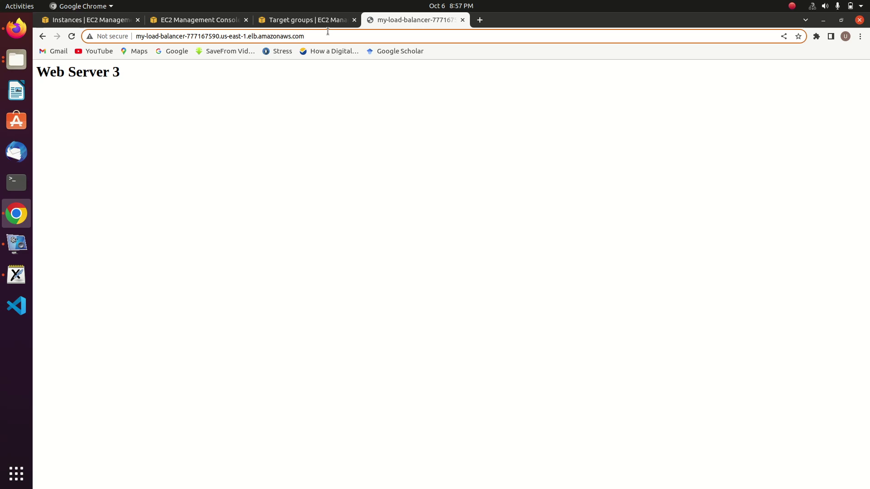
{"action": "type", "text": "/demo"}
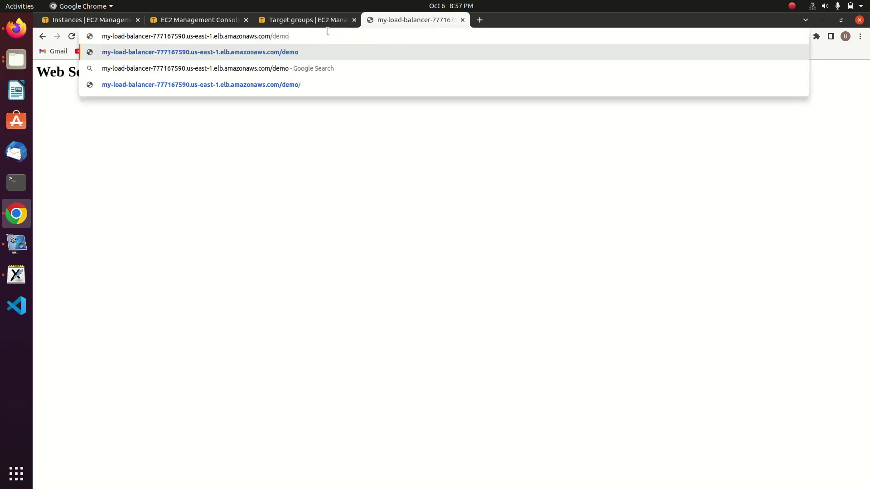
{"action": "type", "text": "/"}
{"action": "key", "text": "Return"}
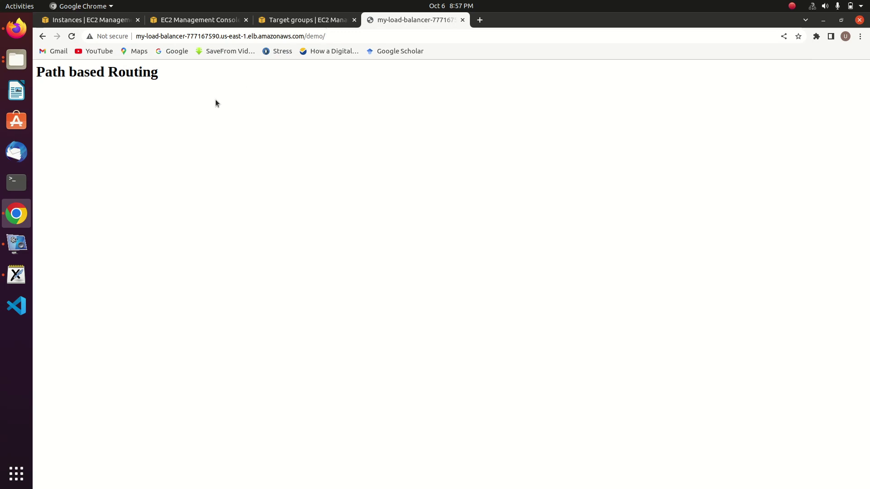
- Reload the /demo/ page repeatedly to check which server answers requests for that path
{"action": "left_click", "coordinate": [74, 37]}
{"action": "left_click", "coordinate": [74, 37]}
{"action": "left_click", "coordinate": [74, 36]}
{"action": "left_click", "coordinate": [75, 36]}
{"action": "left_click", "coordinate": [72, 36]}
{"action": "left_click", "coordinate": [72, 36]}
{"action": "left_click", "coordinate": [71, 36]}
{"action": "left_click", "coordinate": [71, 36]}
{"action": "left_click", "coordinate": [72, 36]}
{"action": "left_click", "coordinate": [71, 36]}
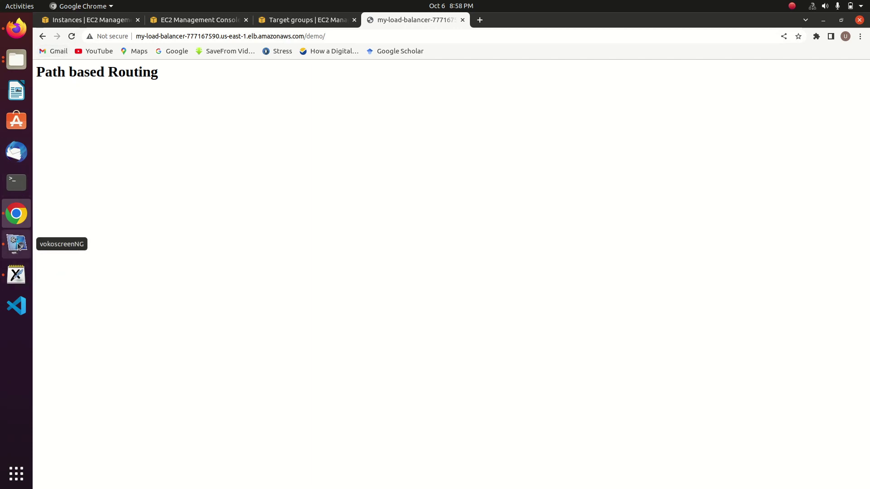
{"action": "left_click", "coordinate": [86, 23]}
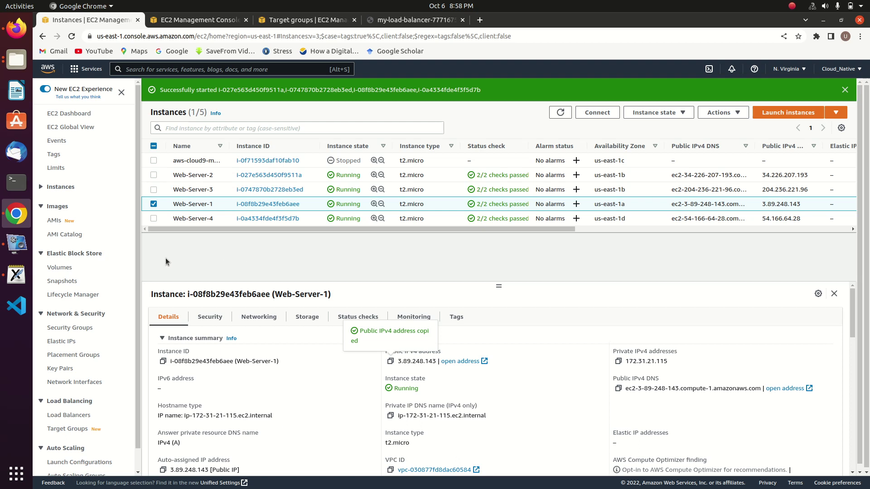
{"action": "left_click", "coordinate": [20, 246]}
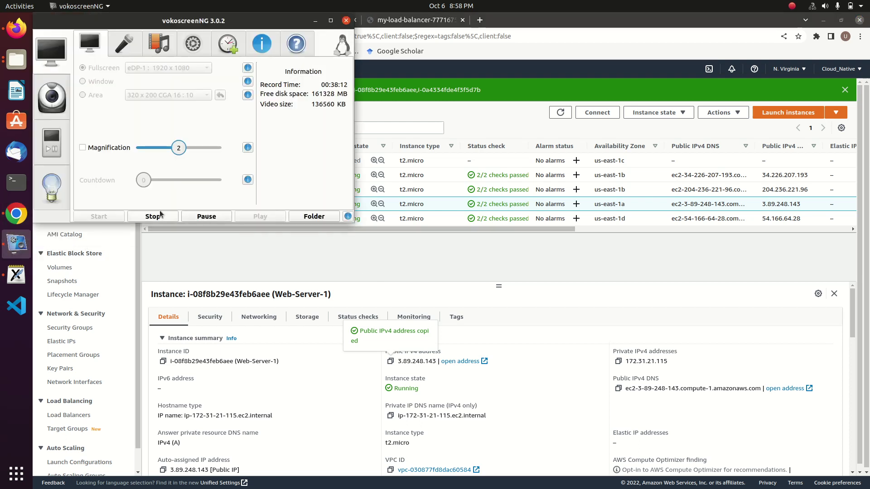